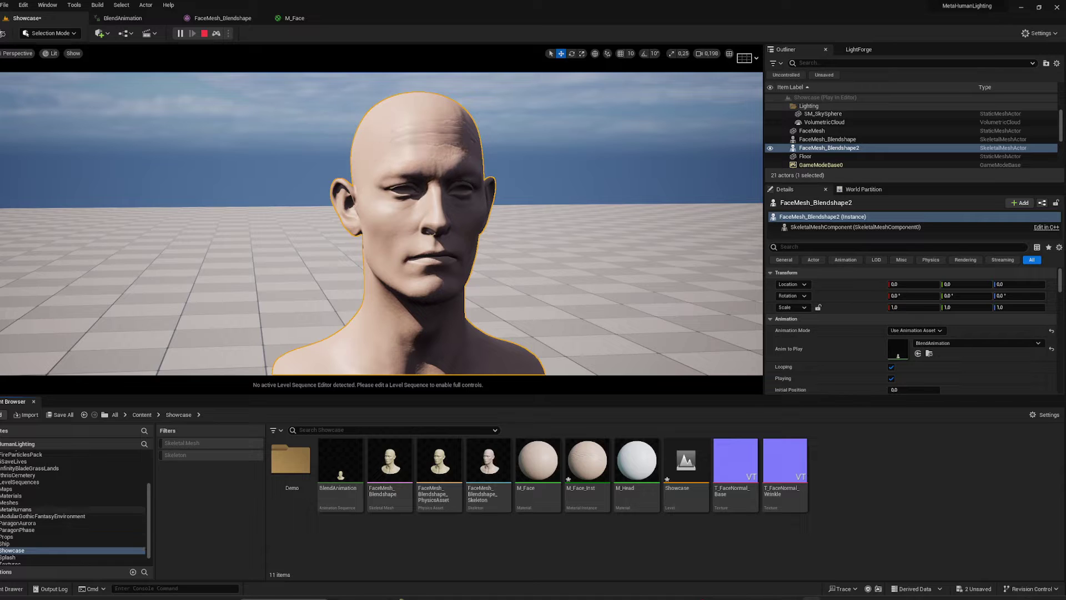
Export the FaceNormal_MAIN and FaceNormal_WM1 textures from MetaHumans/Oskar/Face as PNG files named Main and FaceNormal_WM1.
click(51, 509)
double_click(52, 509)
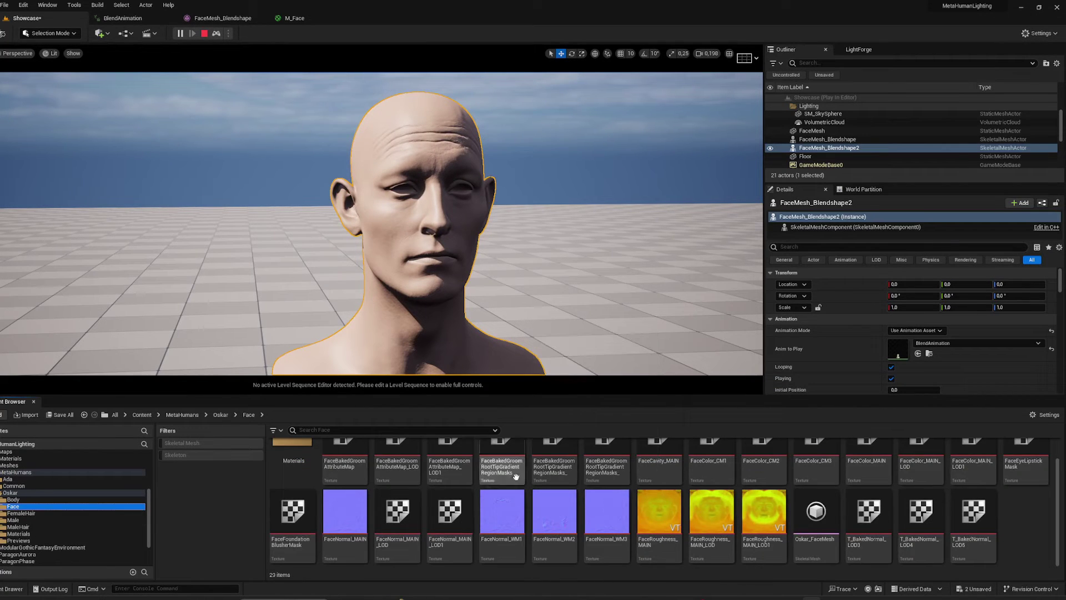
click(345, 511)
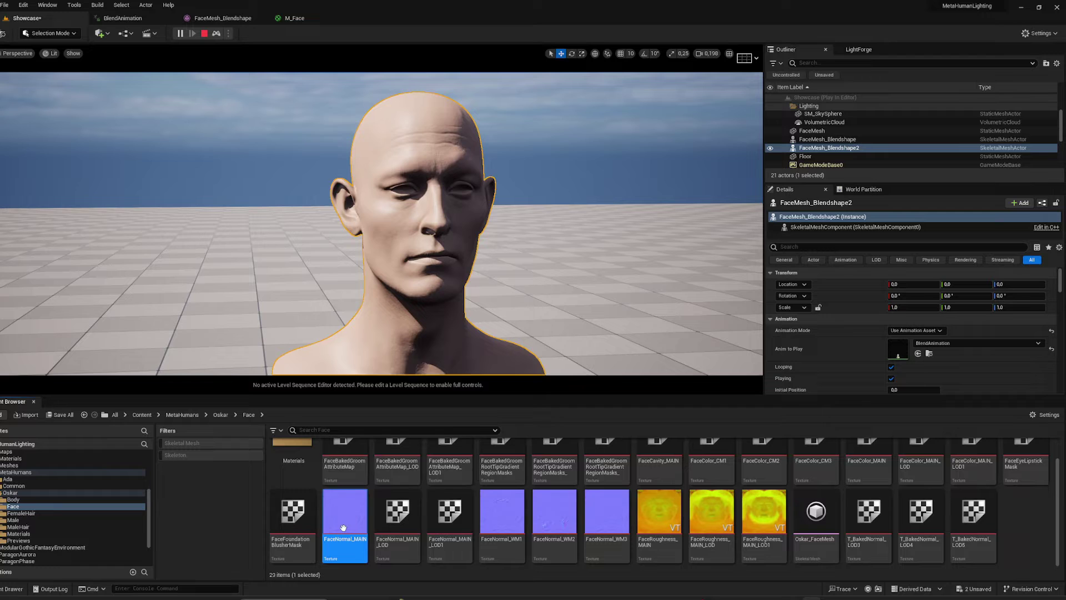
ctrl+click(509, 550)
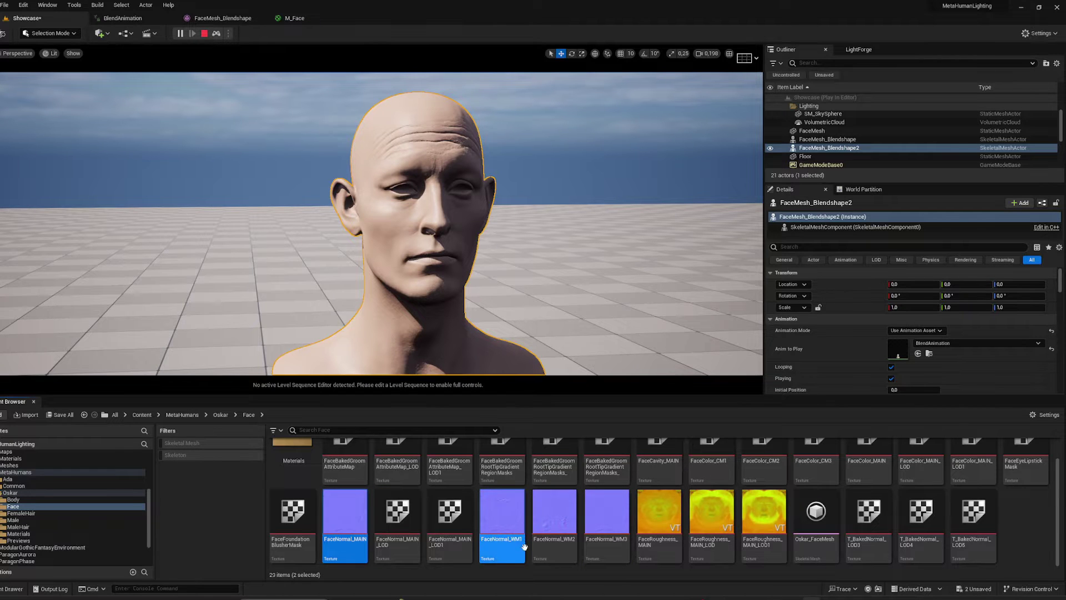
right_click(509, 550)
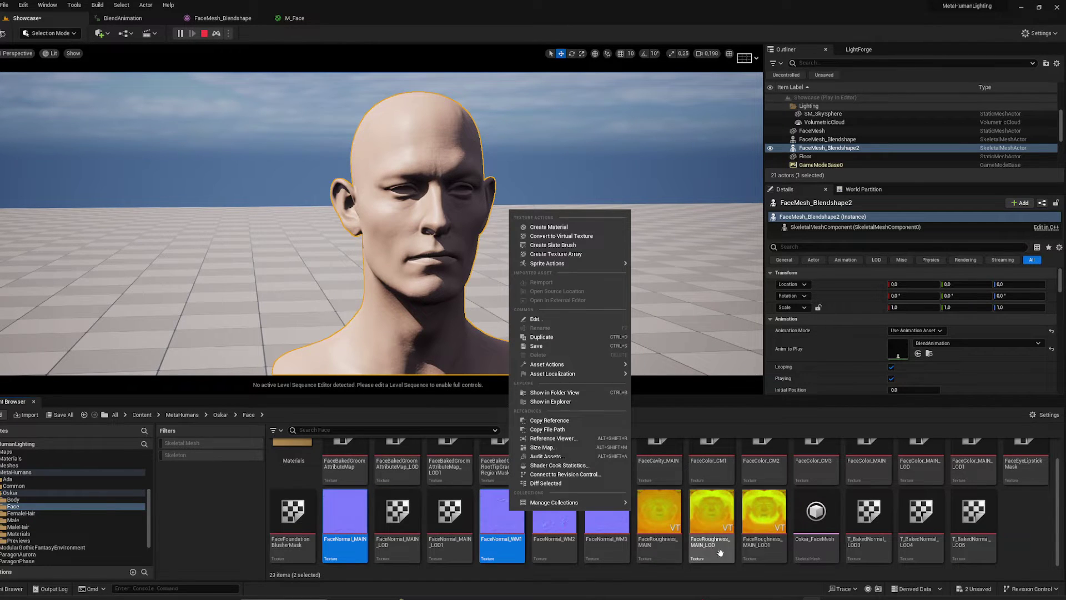
mouse_move(581, 365)
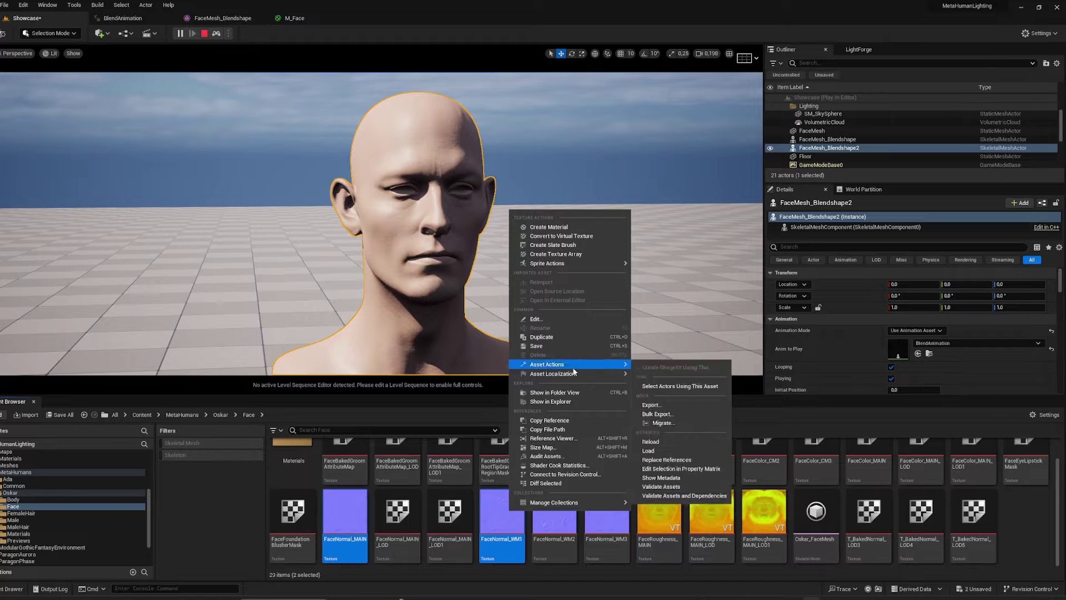
click(677, 404)
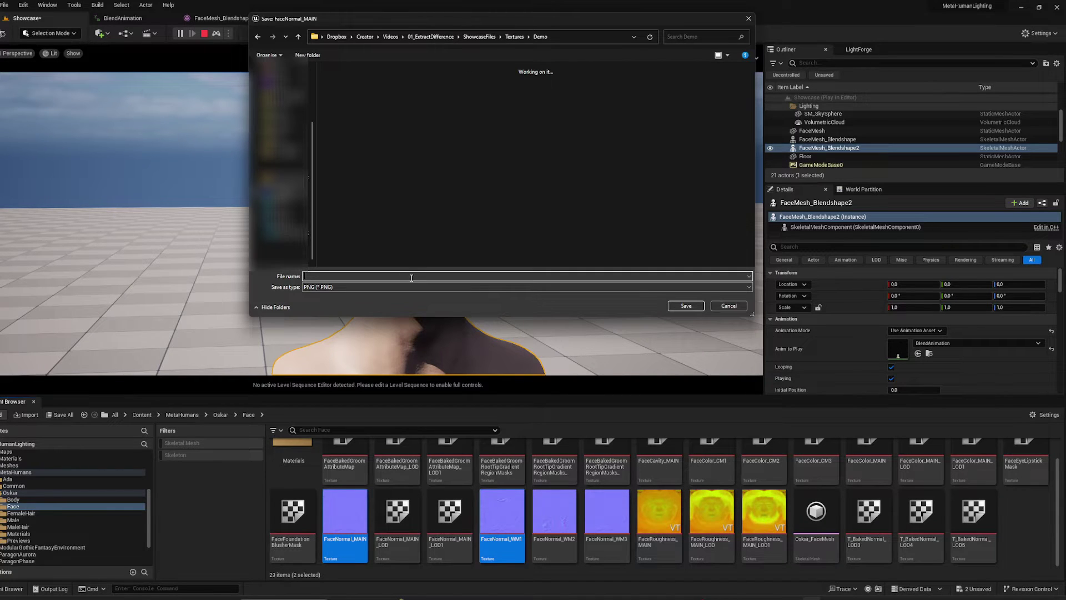
text(Main)
key(Return)
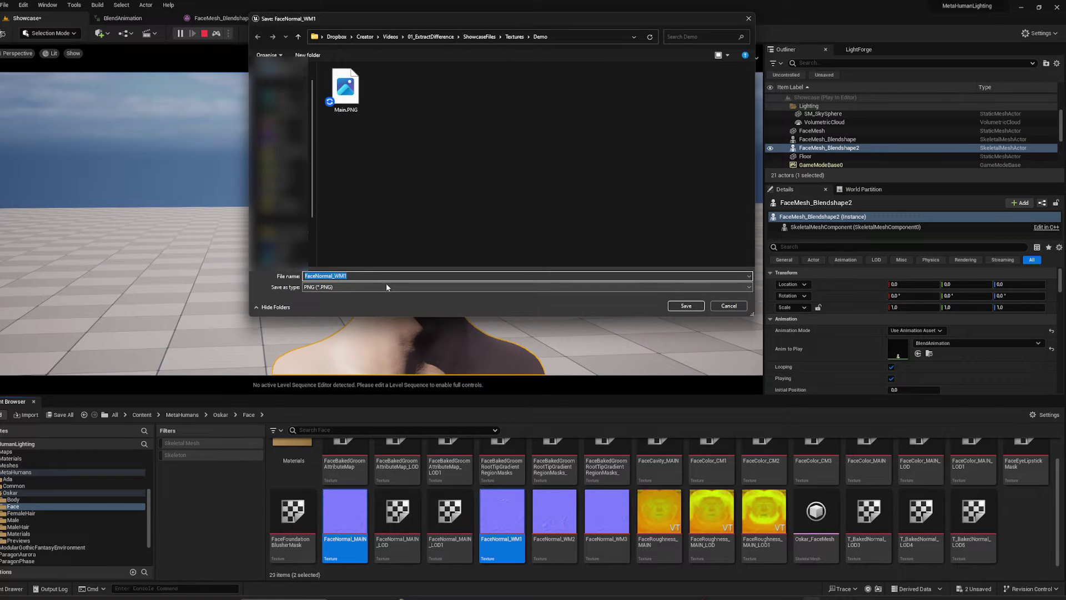
click(687, 306)
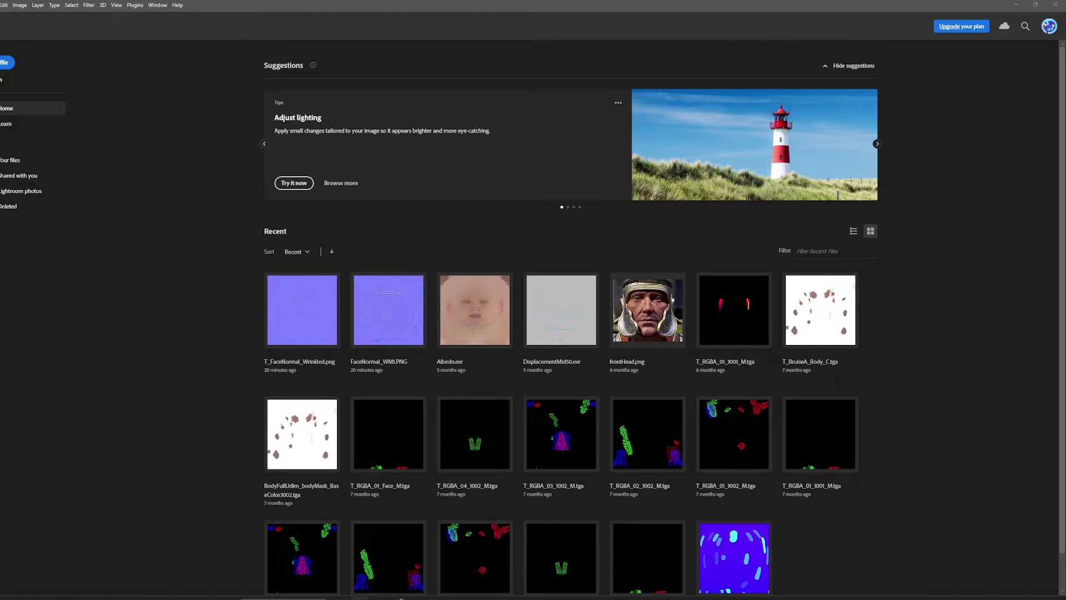
Switch to Photoshop, paste the FaceNormal_WM1 image as a layer above FaceNormal_MAIN, close the WM1 document and compare both layers.
drag(394, 257, 483, 257)
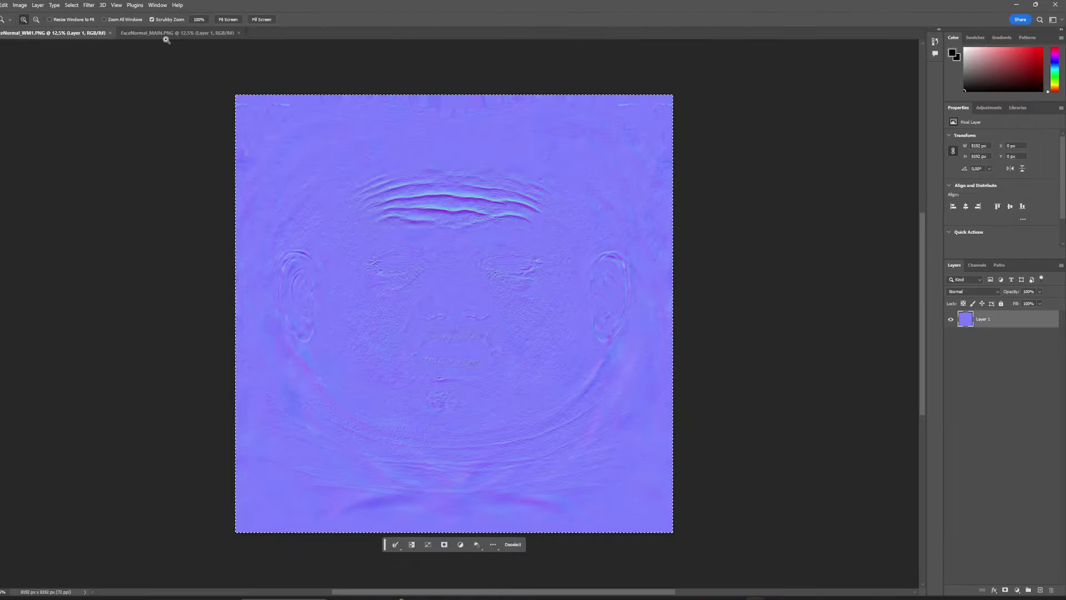
click(166, 33)
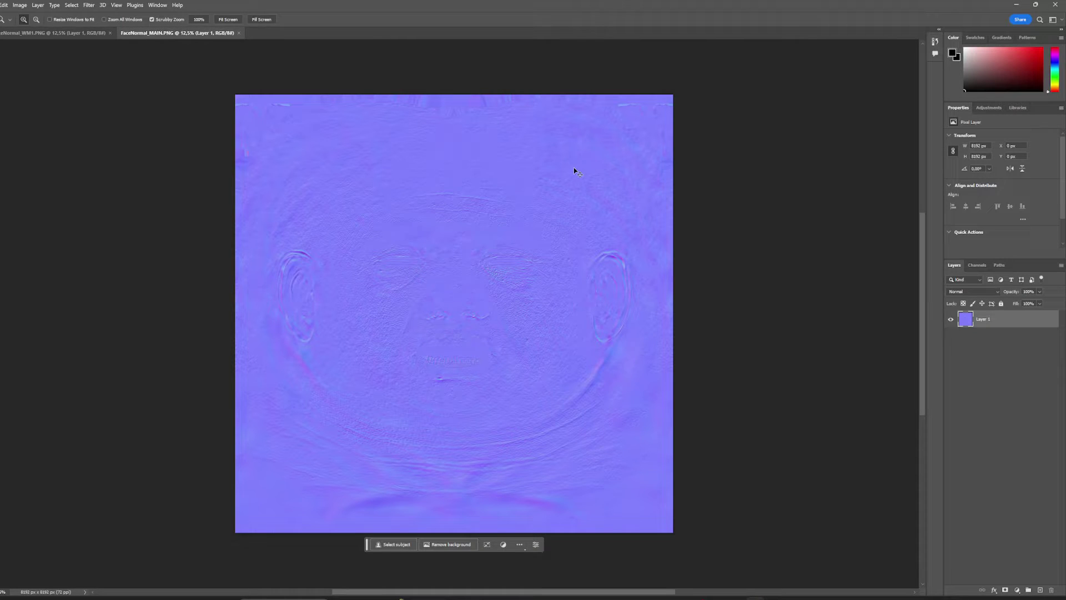
drag(574, 167, 574, 168)
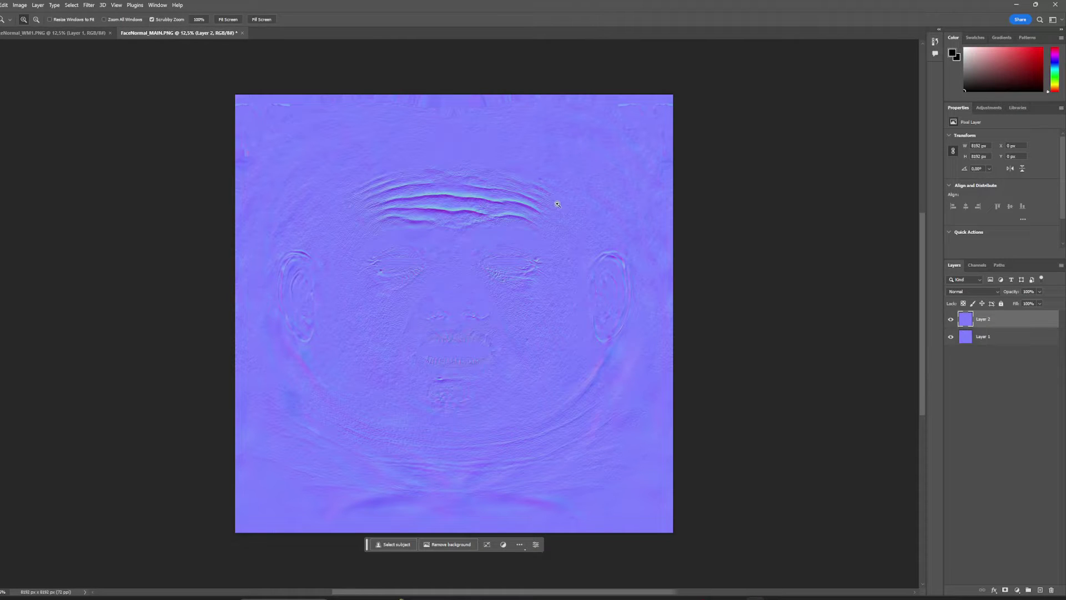
click(109, 33)
click(951, 319)
click(951, 320)
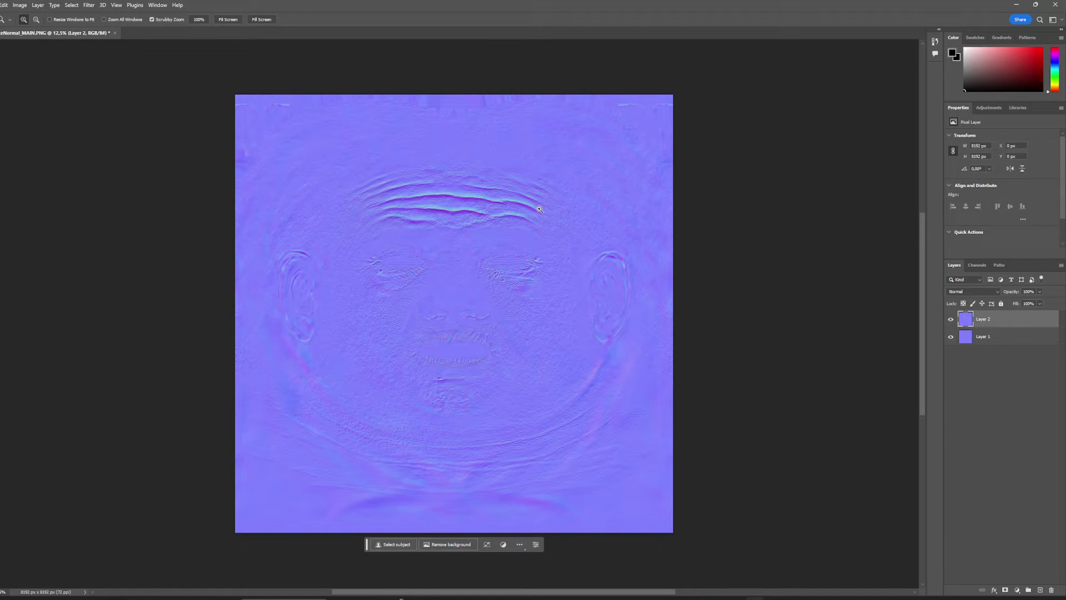
Compare the forehead wrinkles with Layer 2 hidden and shown, and set Layer 2's blend mode to Difference.
drag(540, 208, 558, 209)
drag(432, 193, 483, 198)
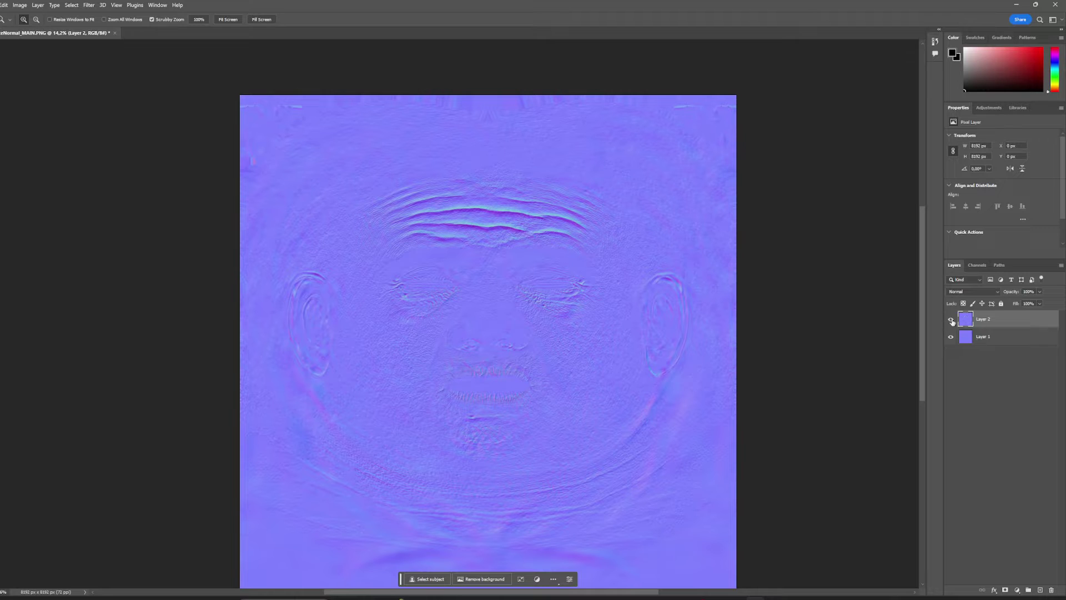
click(951, 321)
click(951, 321)
click(973, 292)
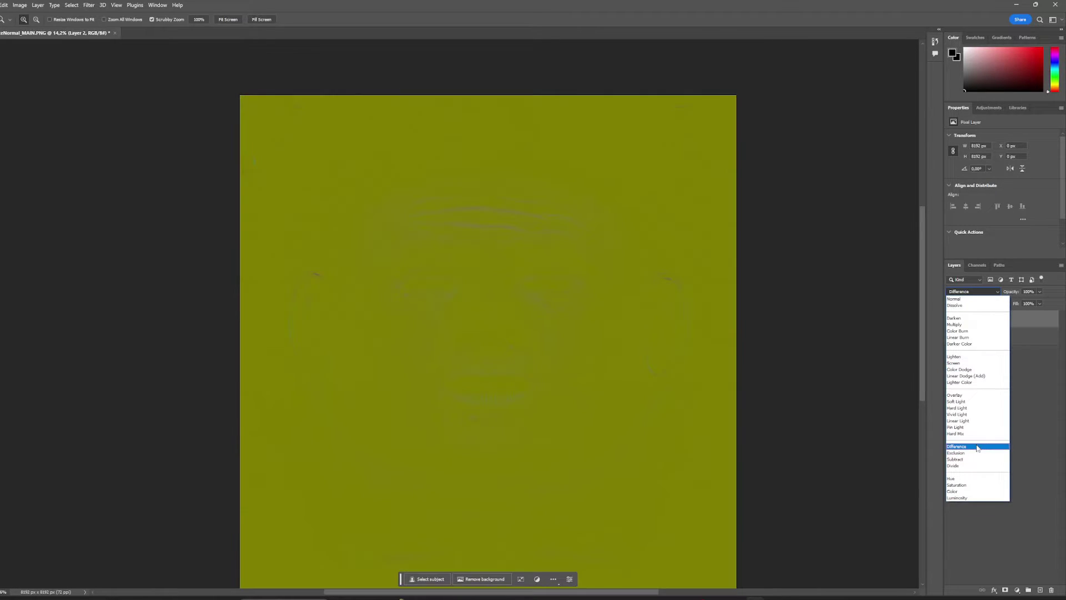
click(957, 446)
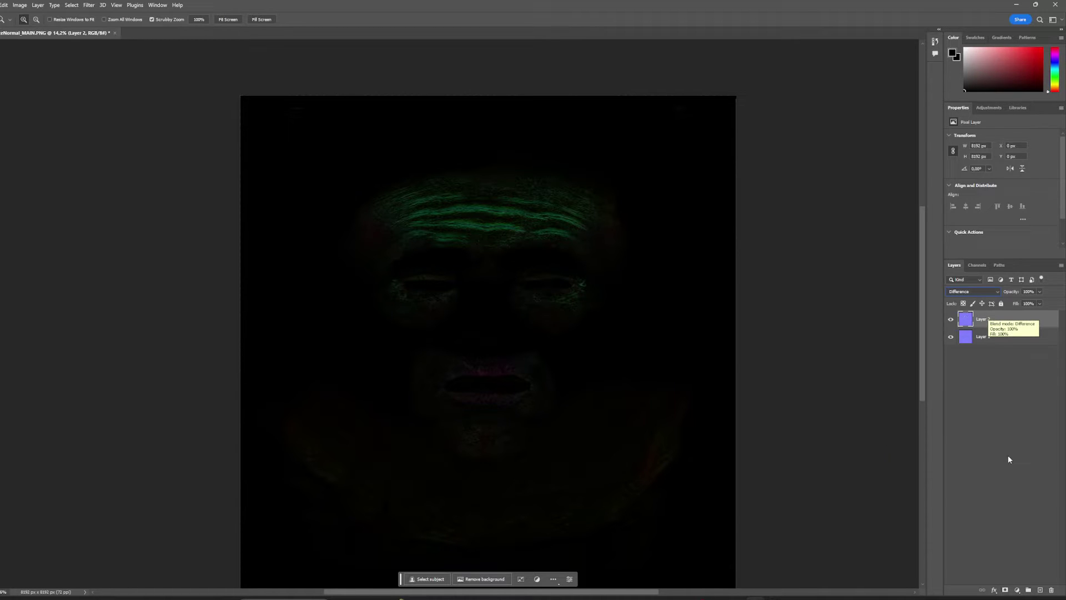
Add a layer mask to Layer 2 and apply the merged RGB image to it with Normal blending.
click(1005, 590)
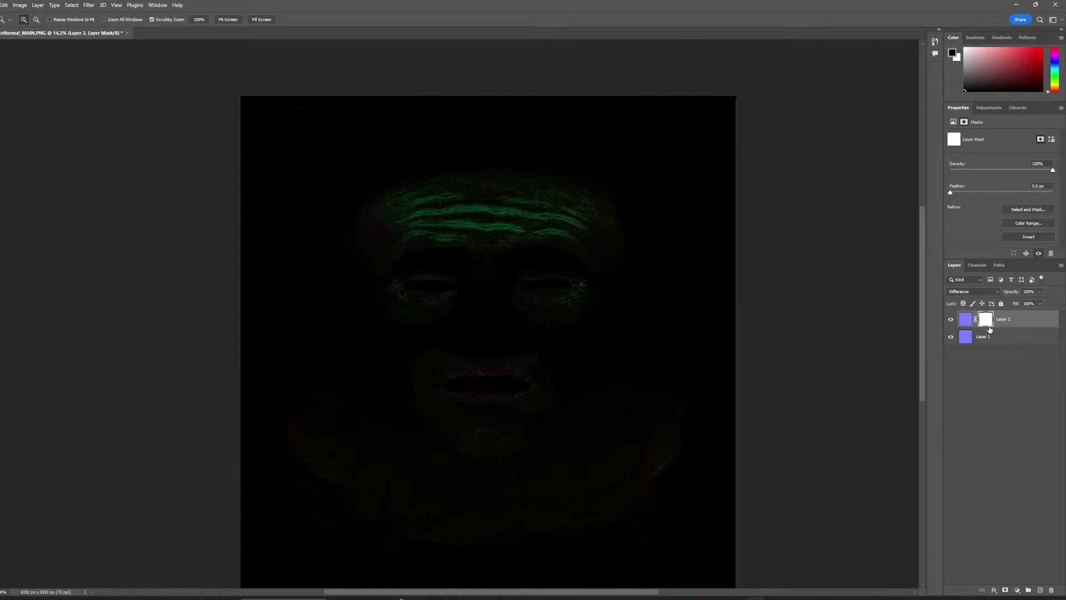
click(22, 5)
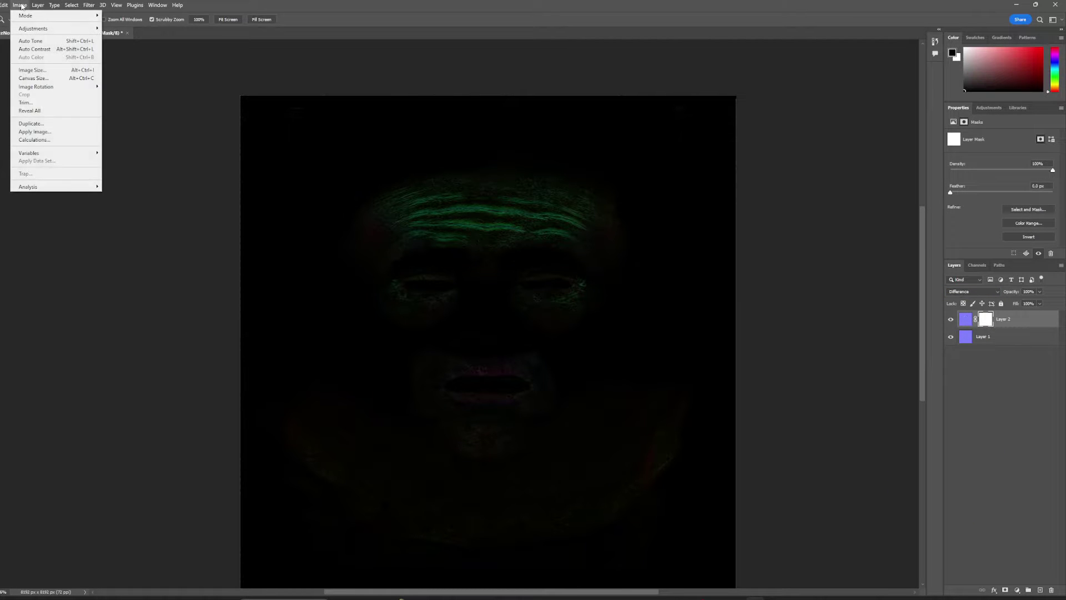
click(48, 134)
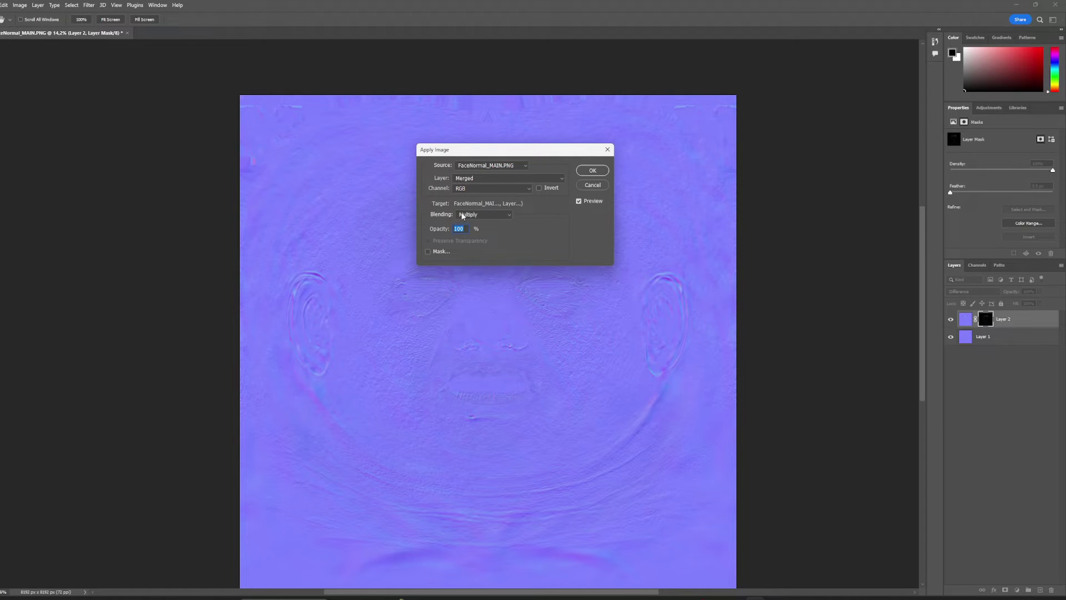
click(463, 216)
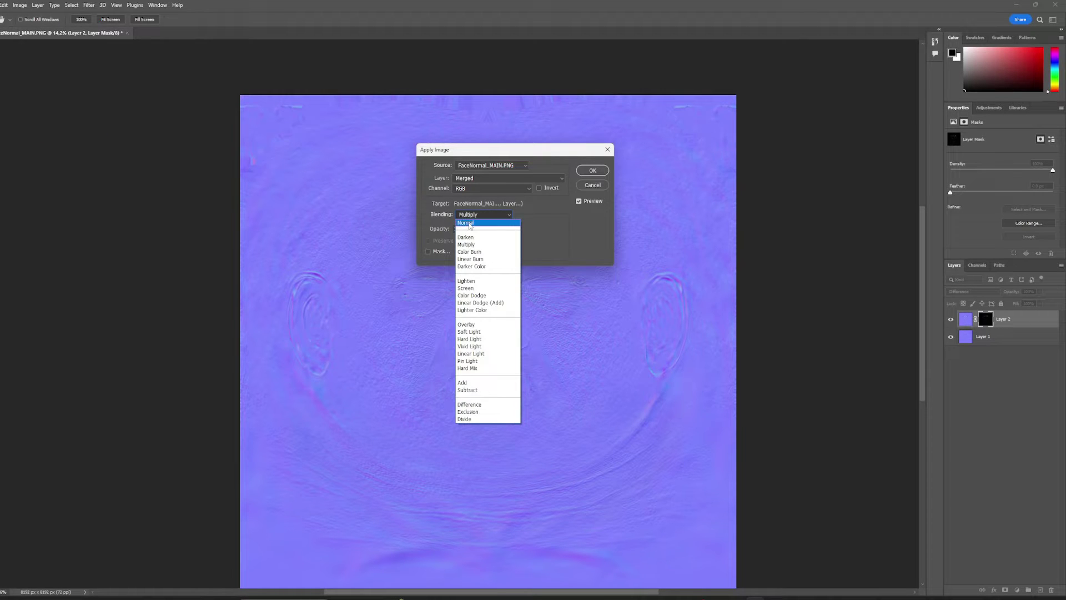
click(470, 225)
click(592, 171)
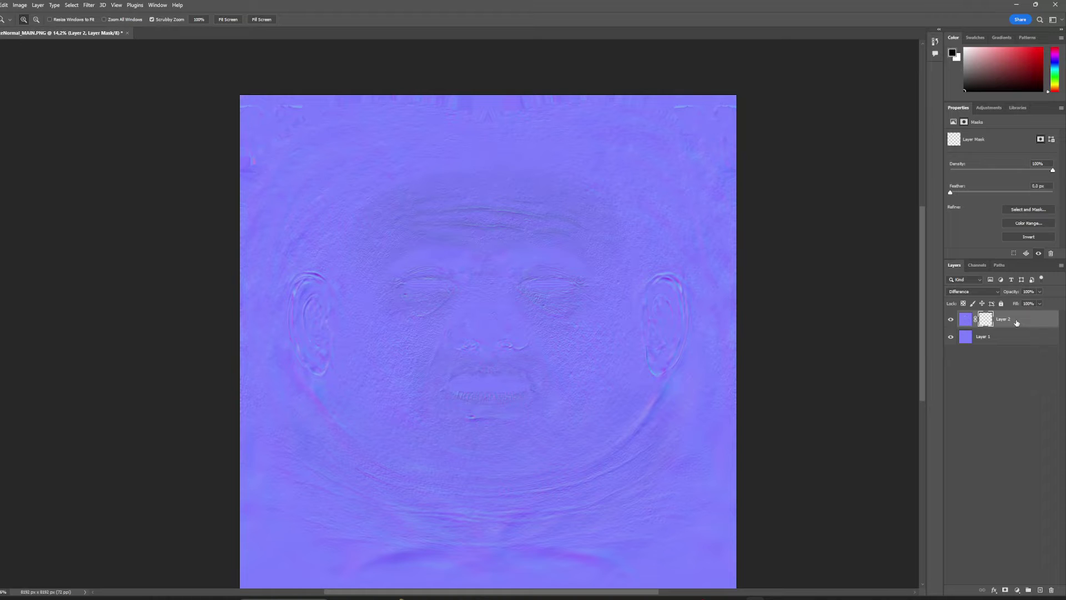
Set Layer 2's blend mode back to Normal and compare the masked result with the layer hidden and shown.
click(961, 324)
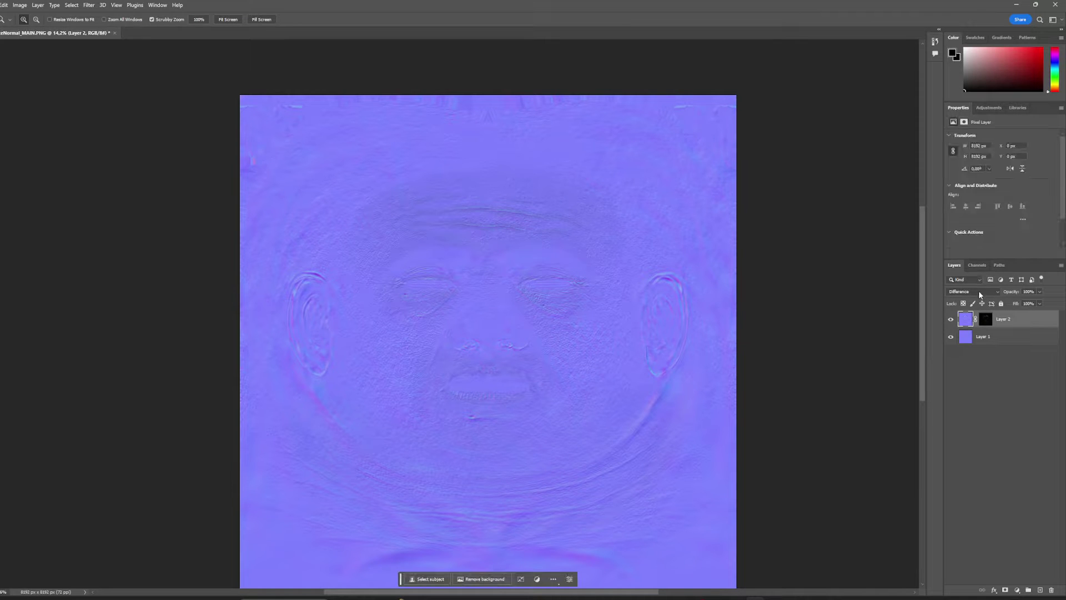
click(979, 294)
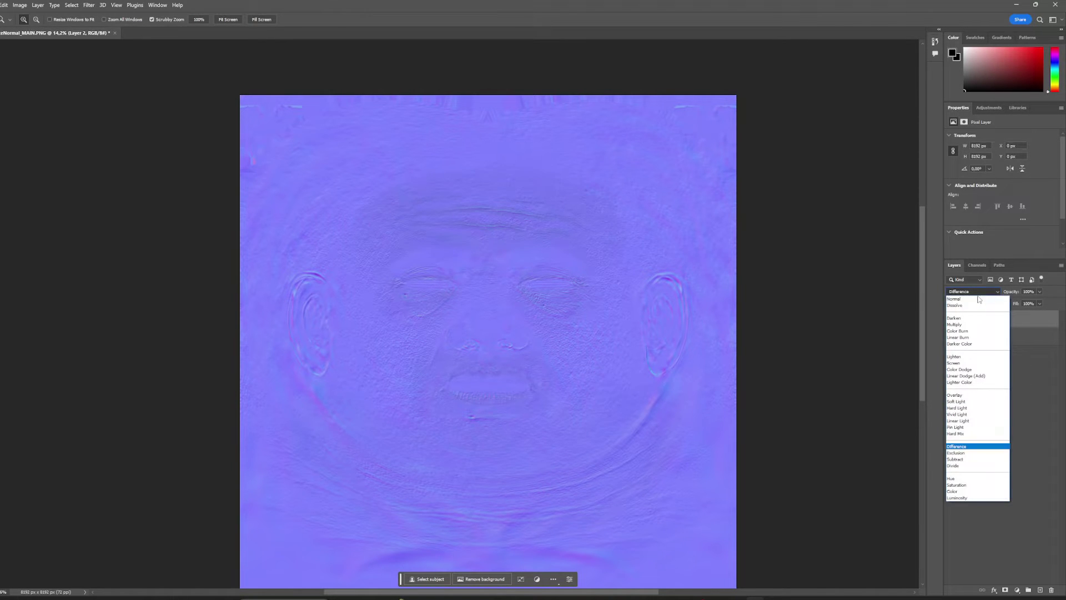
click(978, 299)
click(950, 320)
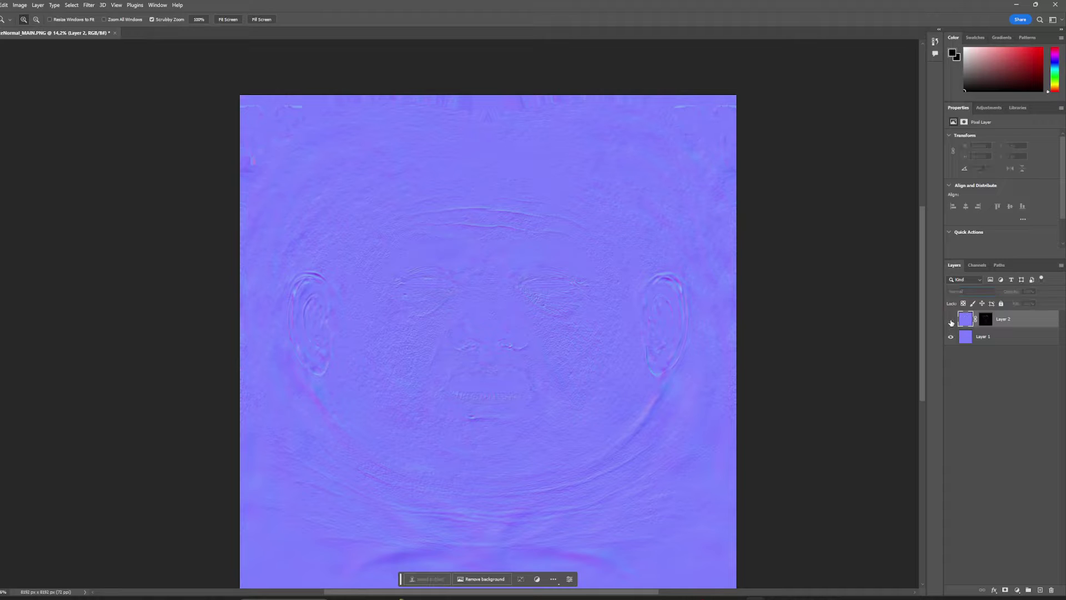
click(950, 320)
click(950, 320)
click(951, 320)
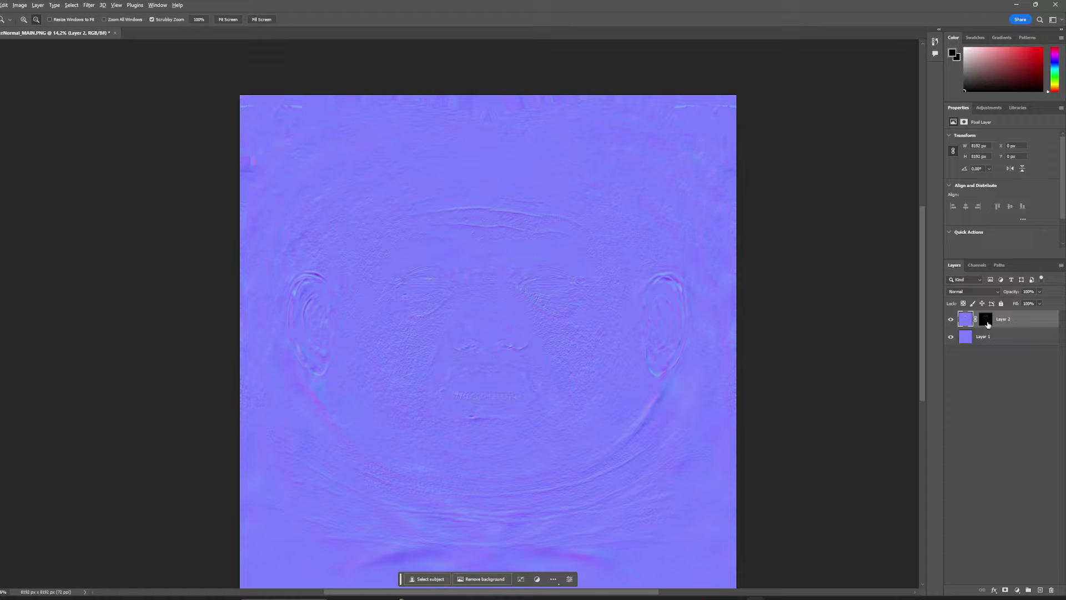
Inspect Layer 2's mask on its own and brighten it with Levels, setting the white input level to 19.
alt+click(987, 322)
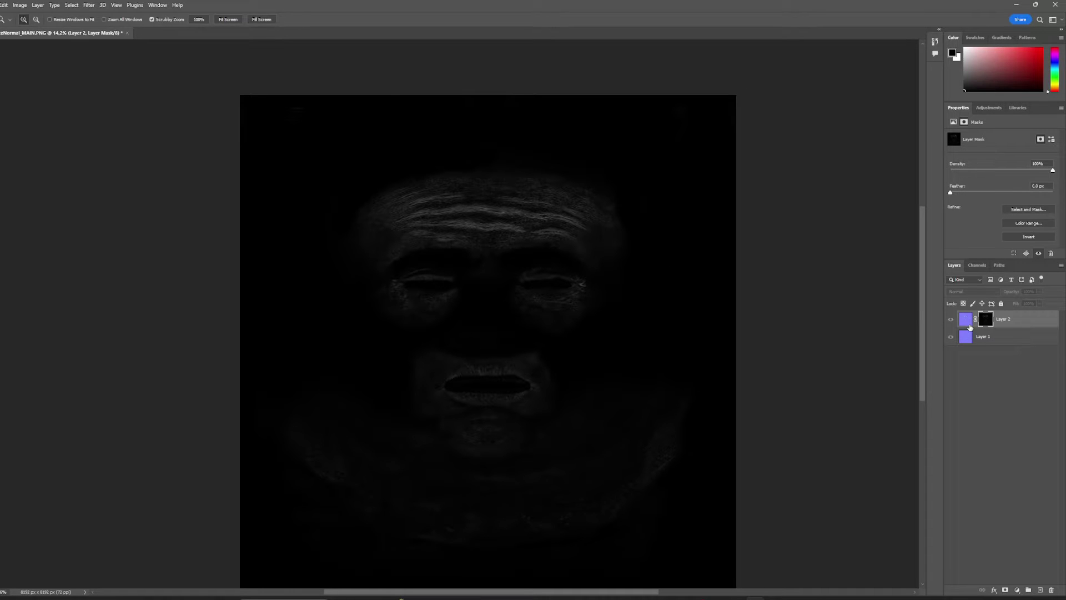
click(968, 321)
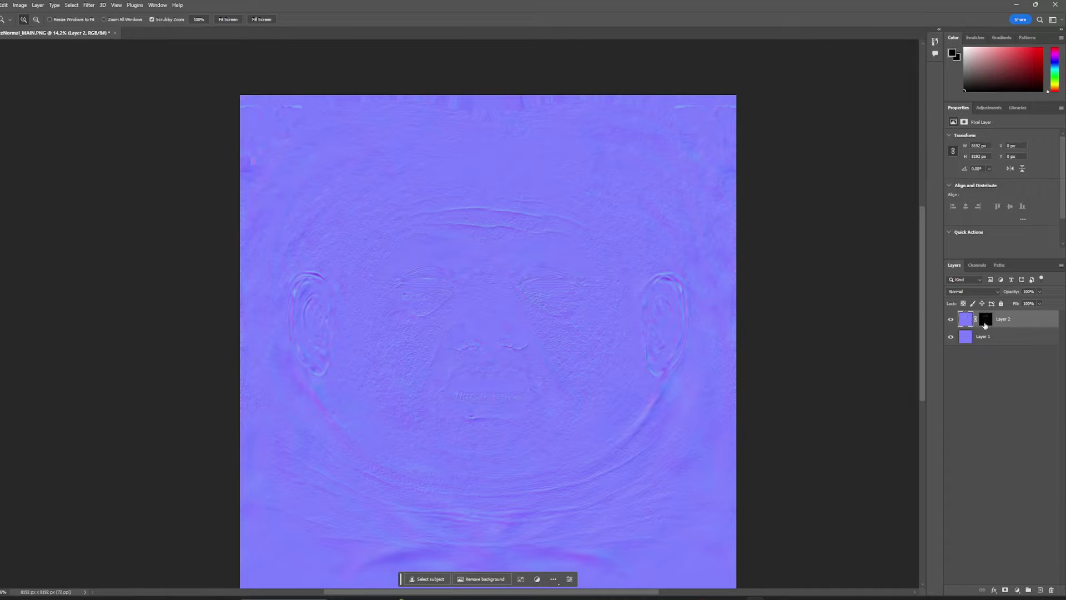
click(985, 325)
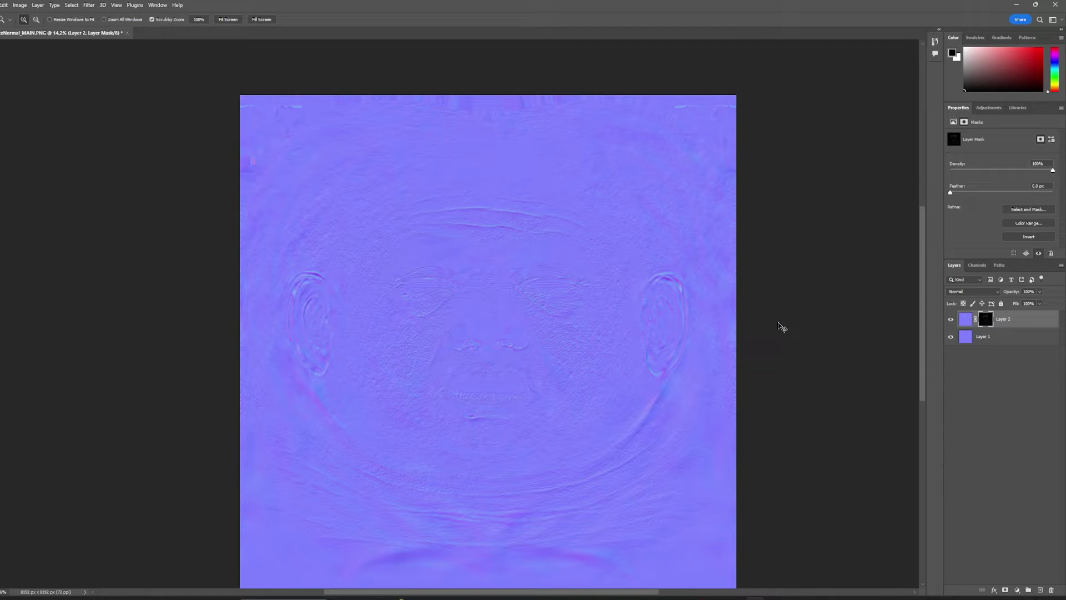
key(ctrl+l)
drag(477, 136, 714, 244)
drag(784, 342, 686, 346)
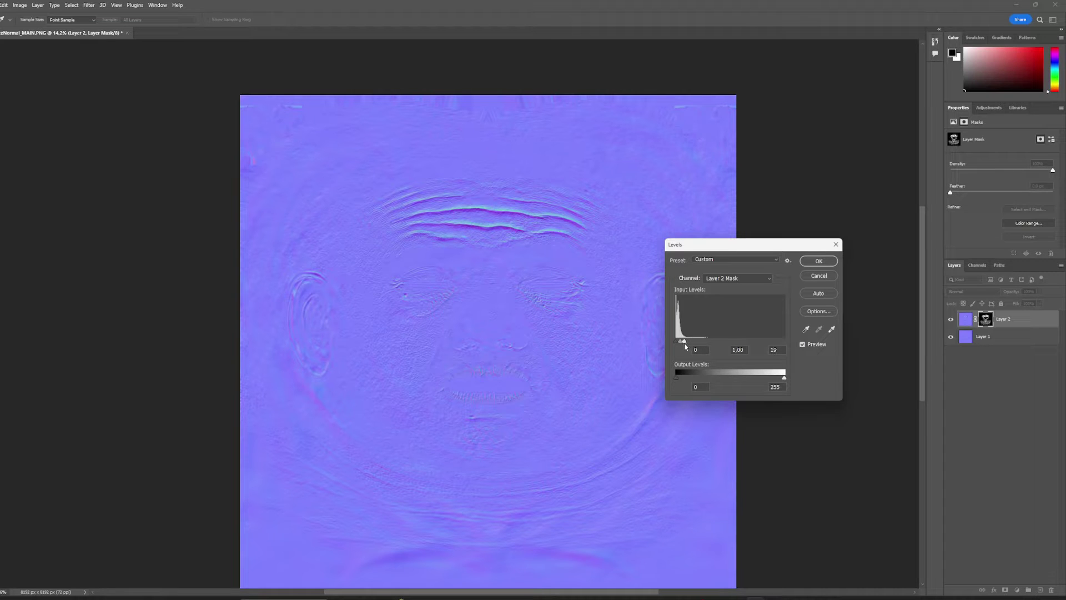
click(817, 260)
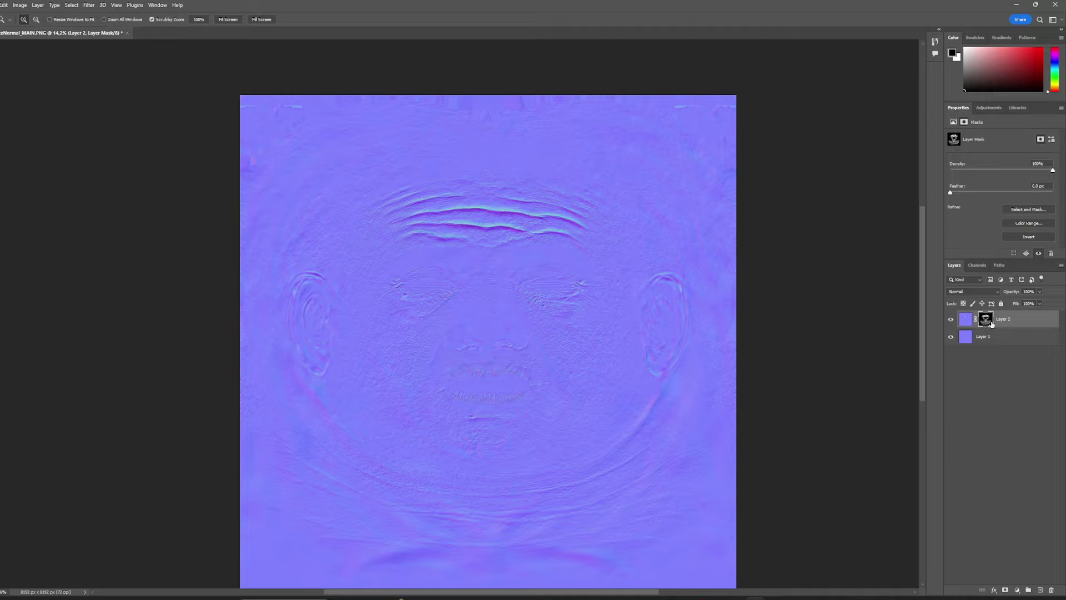
Black out everything except the forehead wrinkles in Layer 2's mask with a large brush, and return to the composite image.
key(alt)
alt+click(985, 322)
key(b)
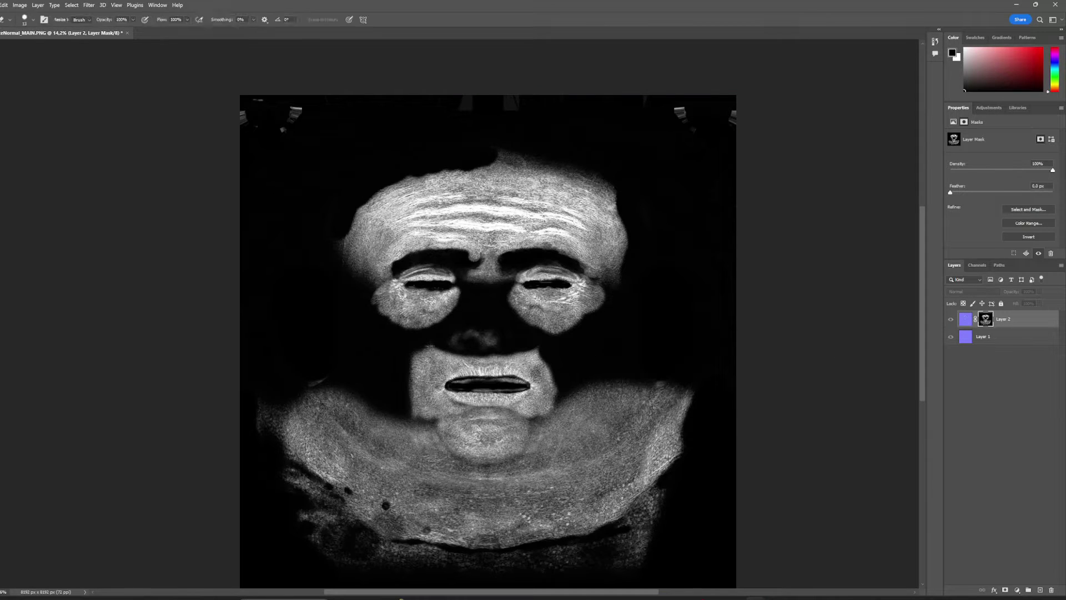
right_click(628, 457)
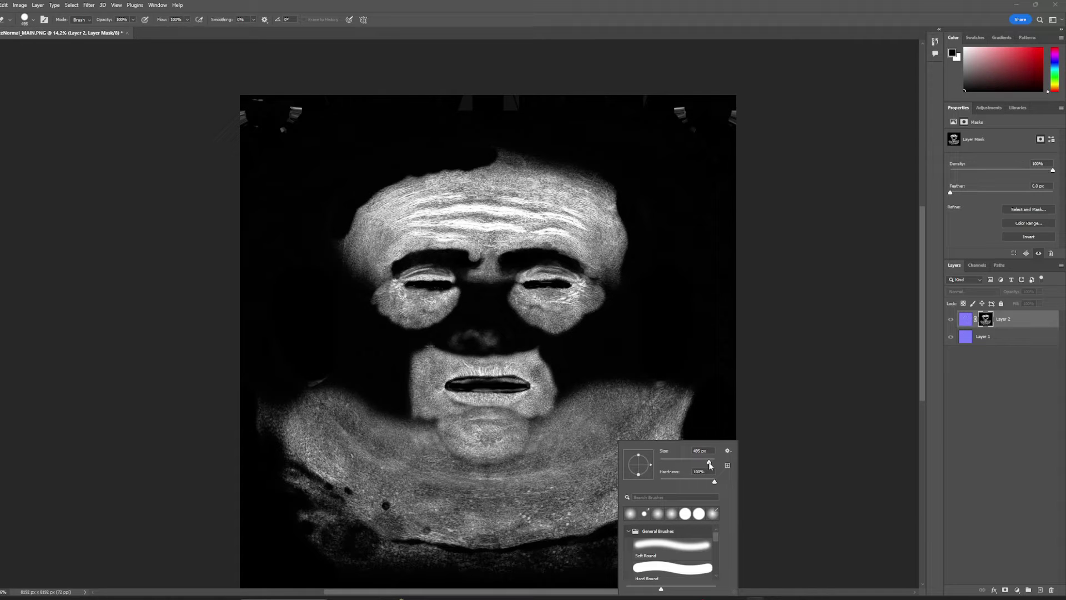
click(708, 463)
drag(708, 463, 713, 463)
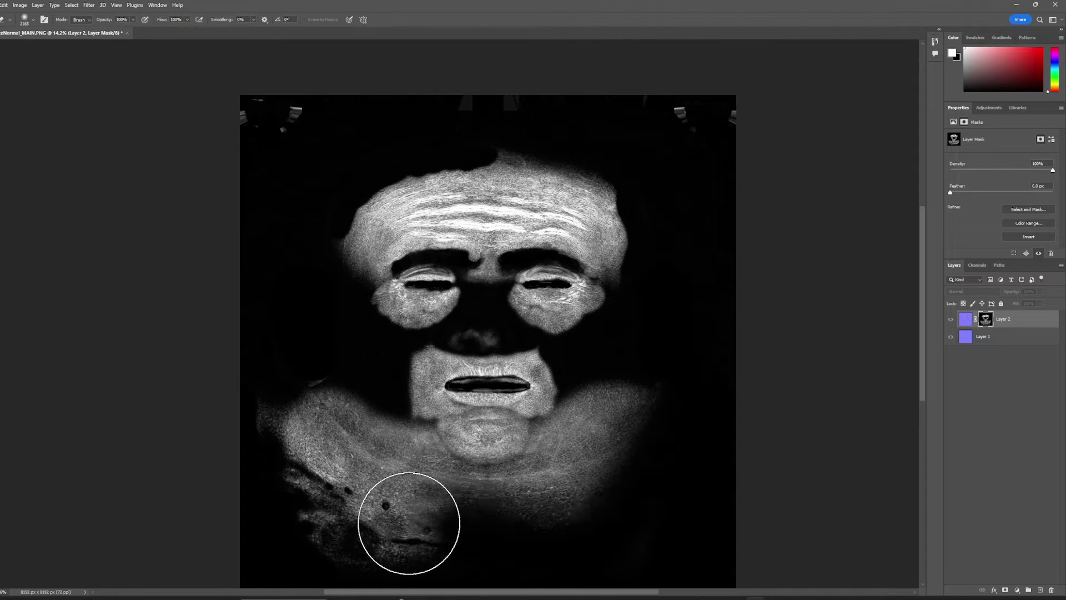
mouse_move(410, 524)
mouse_down()
mouse_move(300, 498)
mouse_move(274, 418)
mouse_move(576, 481)
mouse_move(564, 414)
mouse_move(452, 376)
mouse_move(466, 329)
mouse_move(488, 347)
mouse_move(500, 328)
mouse_move(573, 323)
mouse_move(343, 335)
mouse_move(311, 297)
mouse_move(452, 331)
mouse_move(617, 338)
mouse_move(659, 309)
mouse_move(748, 111)
mouse_move(228, 89)
mouse_move(517, 113)
mouse_move(405, 107)
mouse_move(314, 131)
mouse_move(295, 279)
mouse_move(325, 300)
mouse_move(650, 323)
mouse_move(661, 285)
mouse_move(480, 326)
mouse_move(577, 332)
mouse_up()
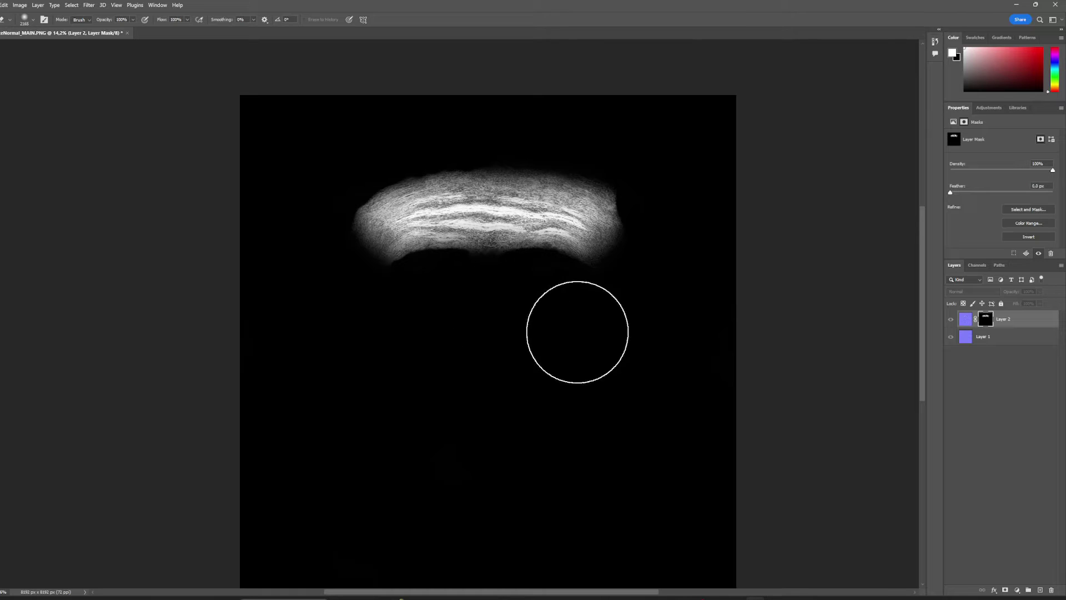
click(965, 322)
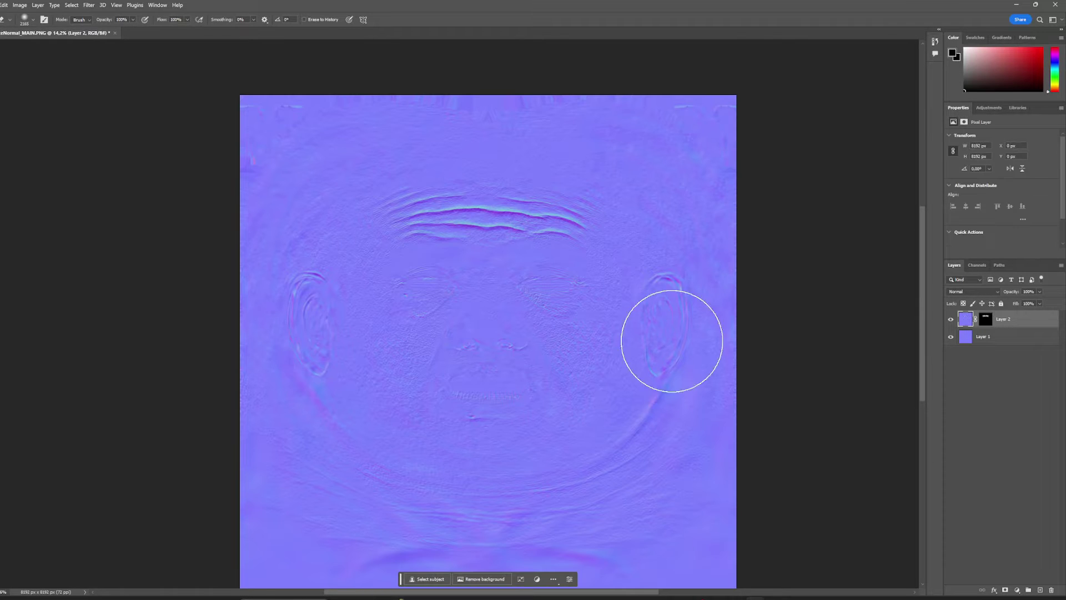
key(z)
drag(601, 305, 574, 304)
drag(494, 319, 694, 329)
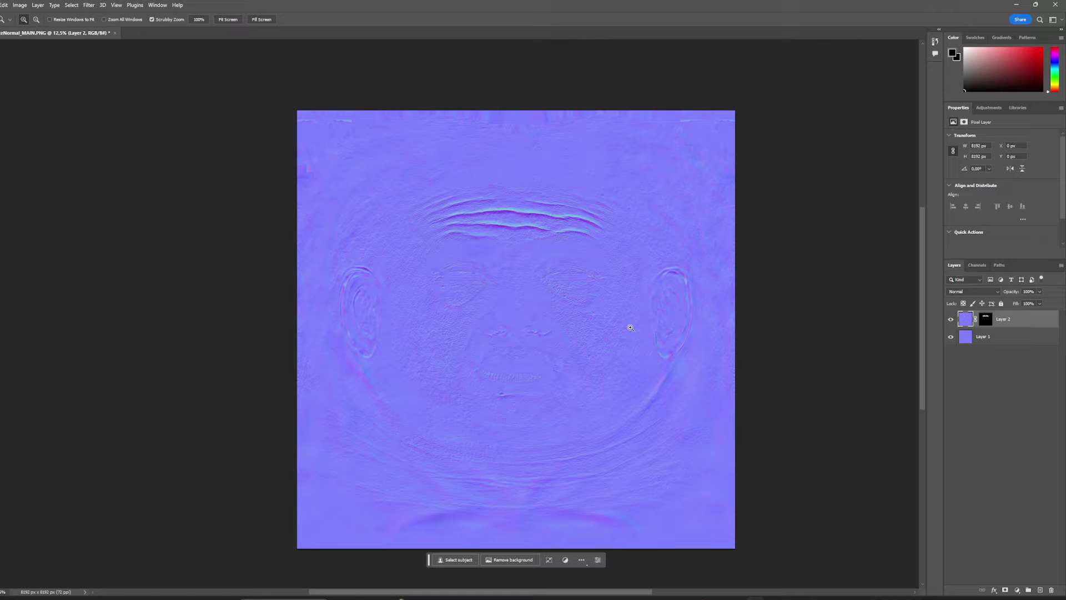
Open the base face normal map T_FaceNormal_Base.png as a separate document in Photoshop.
key(alt+Tab)
mouse_move(810, 597)
click(808, 572)
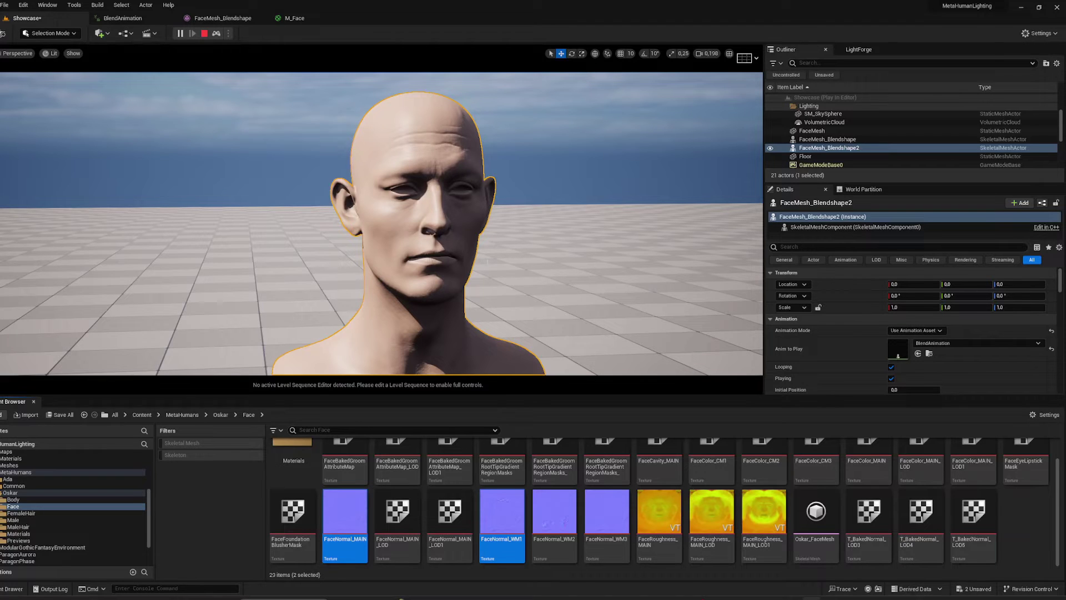
click(1023, 8)
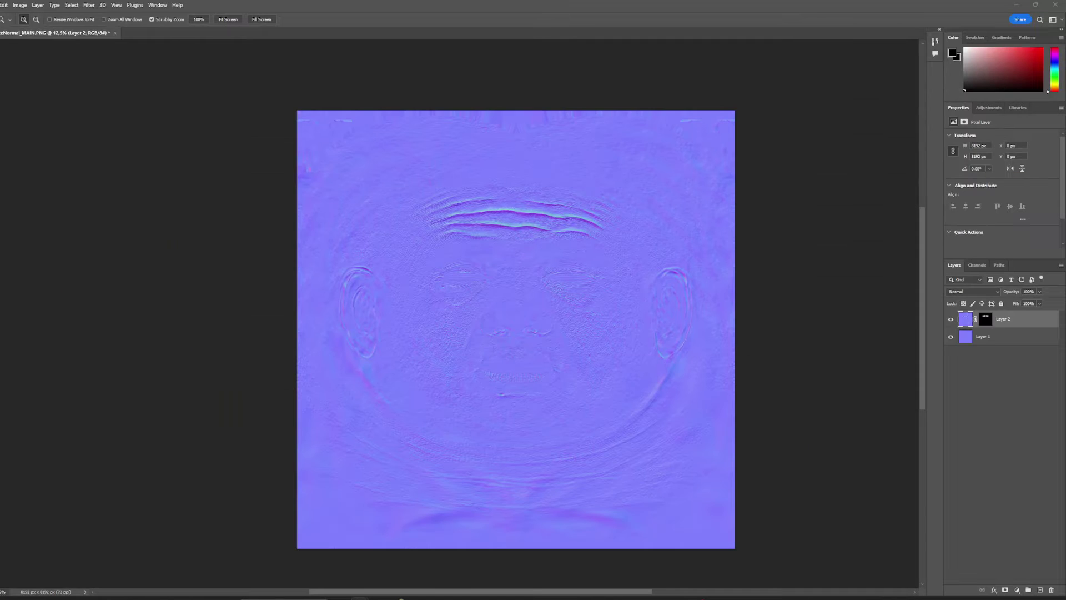
drag(405, 79, 226, 35)
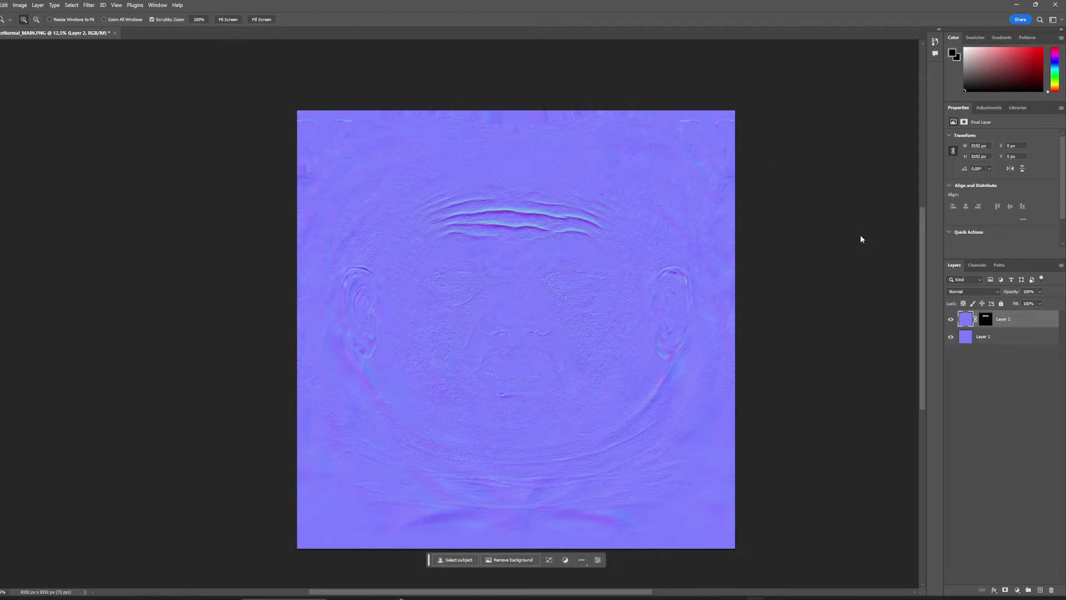
drag(421, 260, 436, 263)
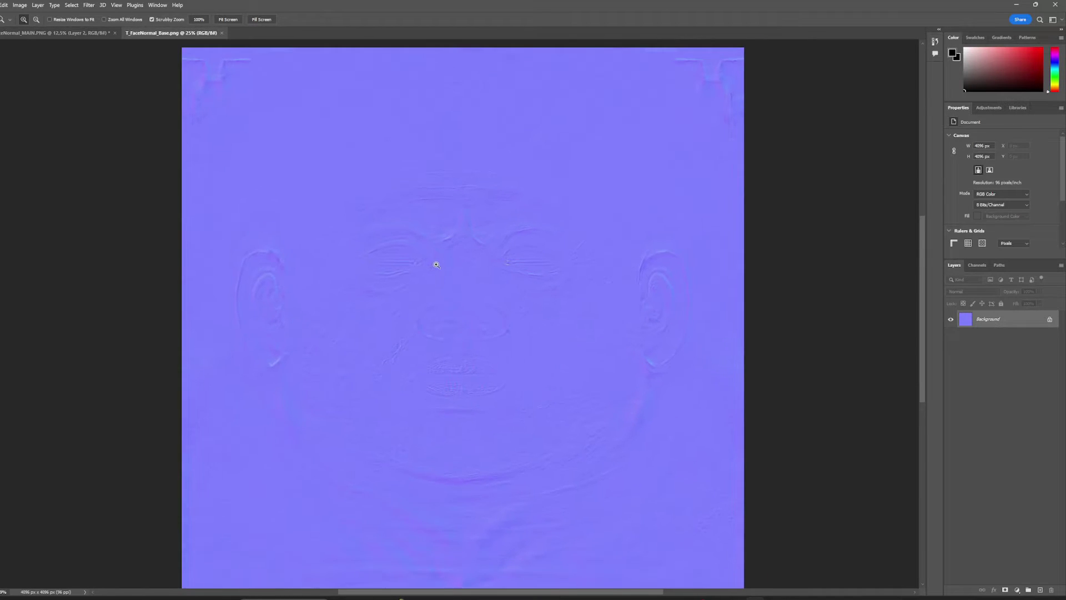
drag(555, 314, 518, 298)
alt+scroll(561, 340, down, 1)
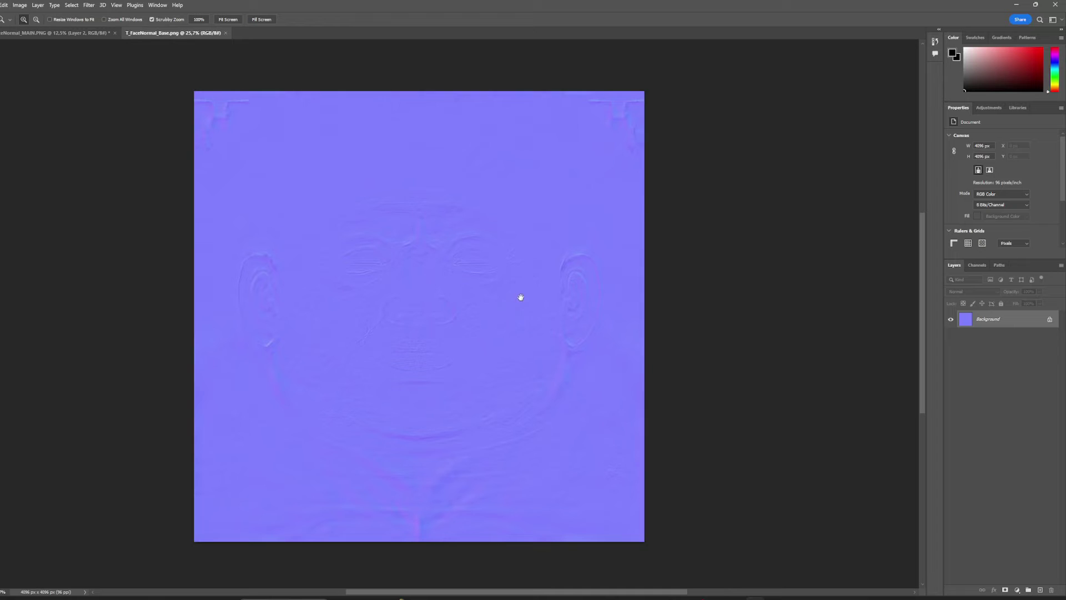
Resize the masked wrinkle document to 50 percent, giving 4096 x 4096 px.
click(67, 32)
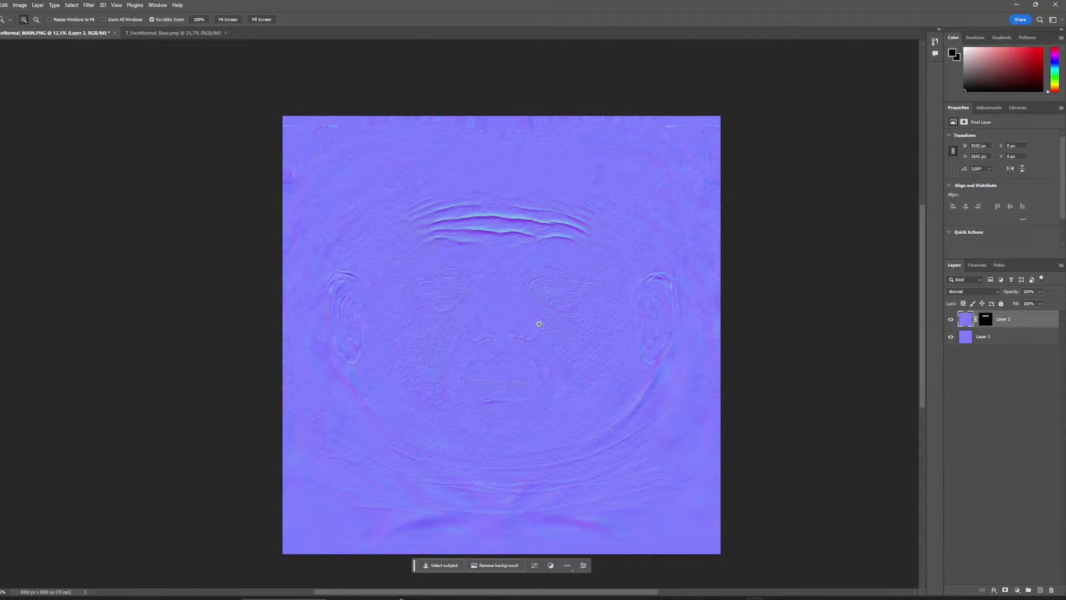
click(20, 5)
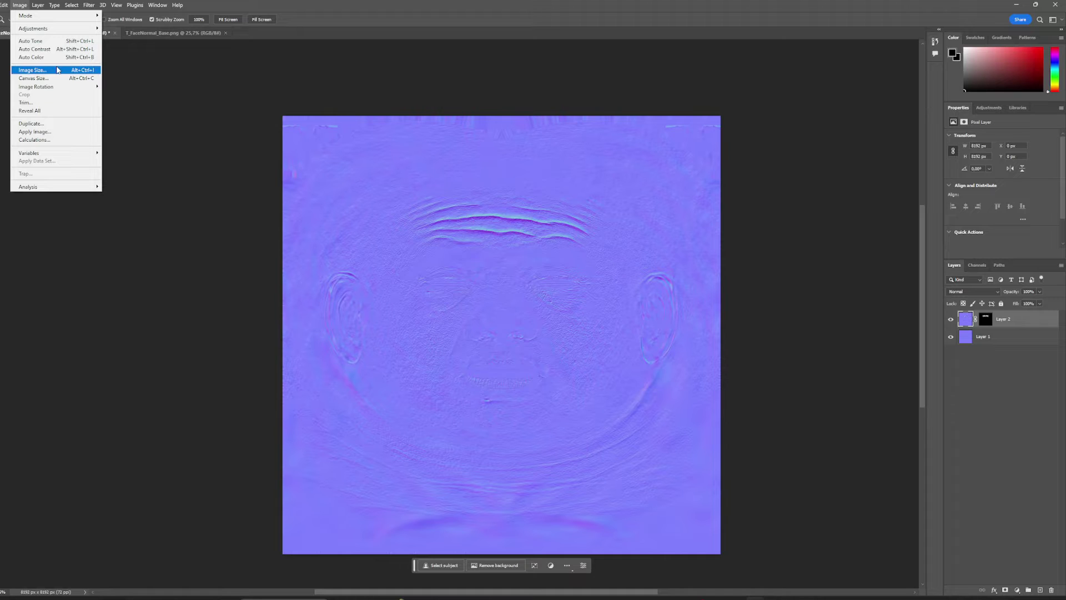
click(70, 73)
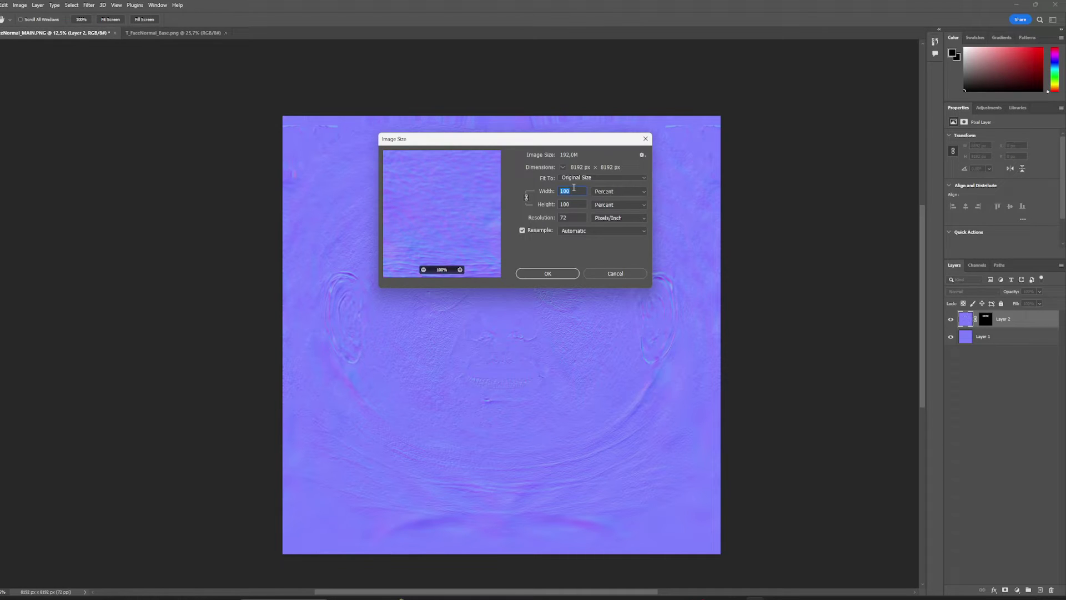
text(50)
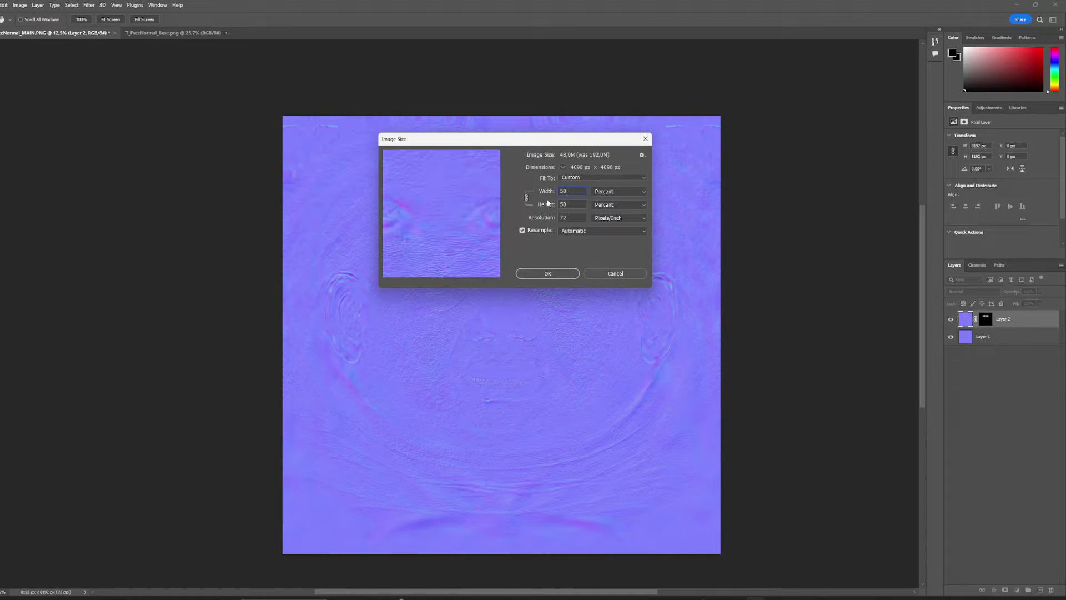
key(Return)
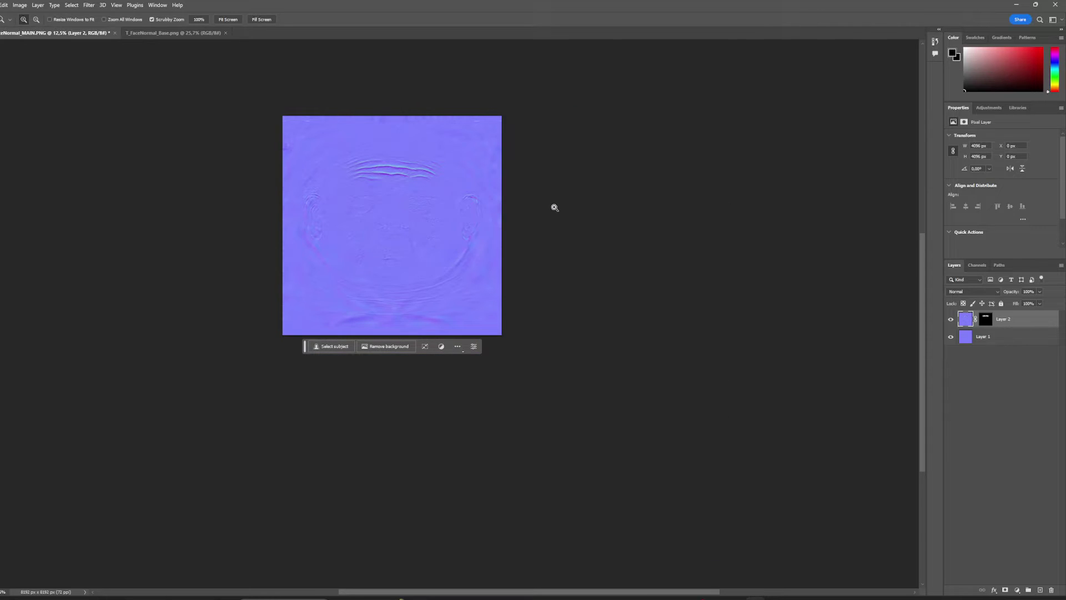
drag(430, 217, 456, 218)
drag(407, 172, 562, 251)
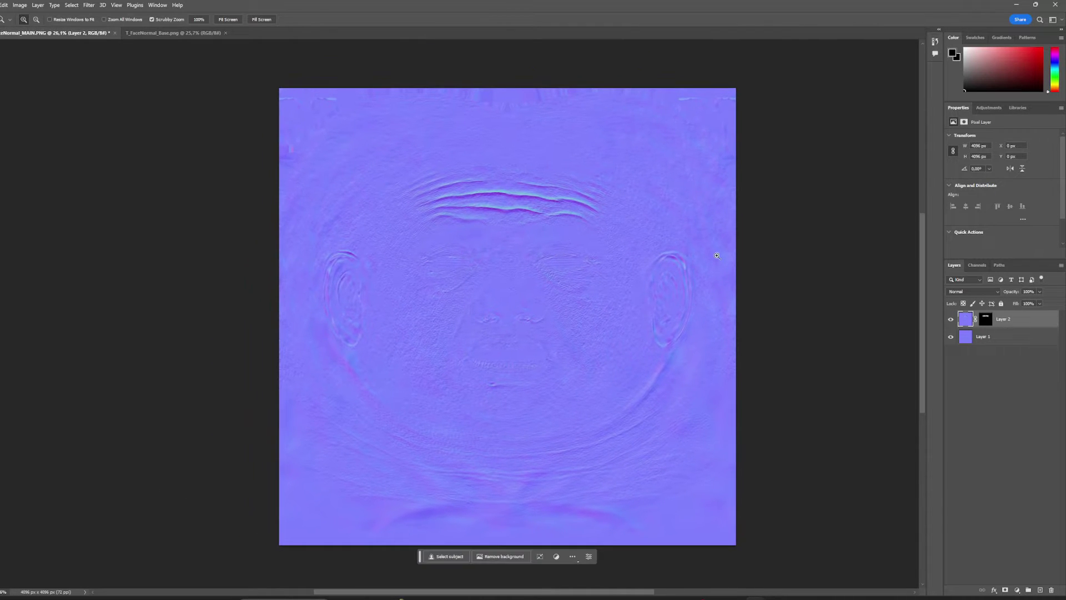
Copy the whole wrinkle image from Layer 2, paste it above the background of T_FaceNormal_Base.png, and add a white layer mask.
key(ctrl+a)
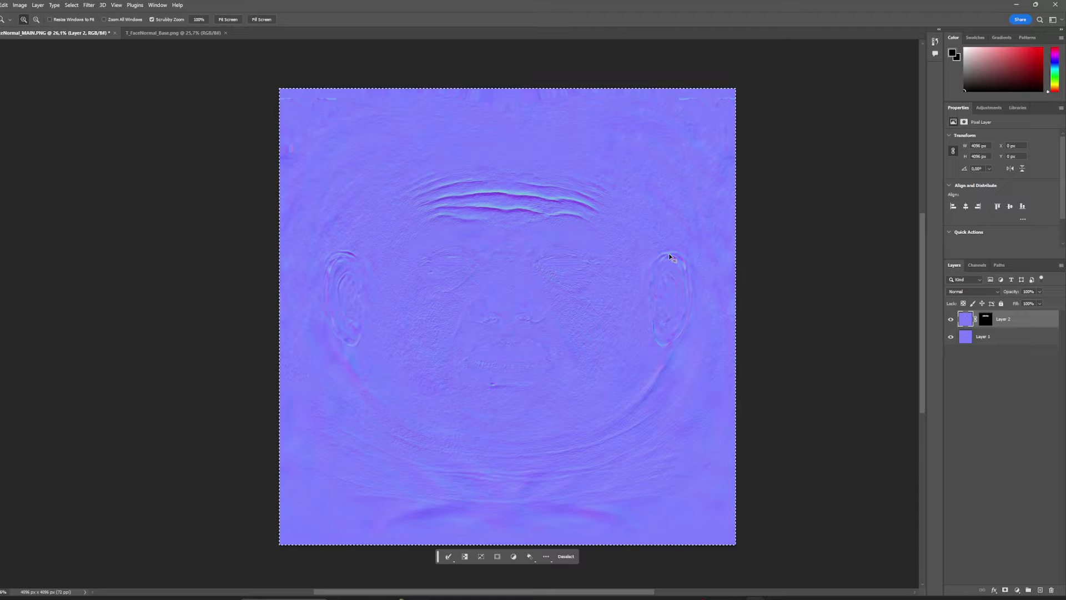
click(173, 33)
key(ctrl+v)
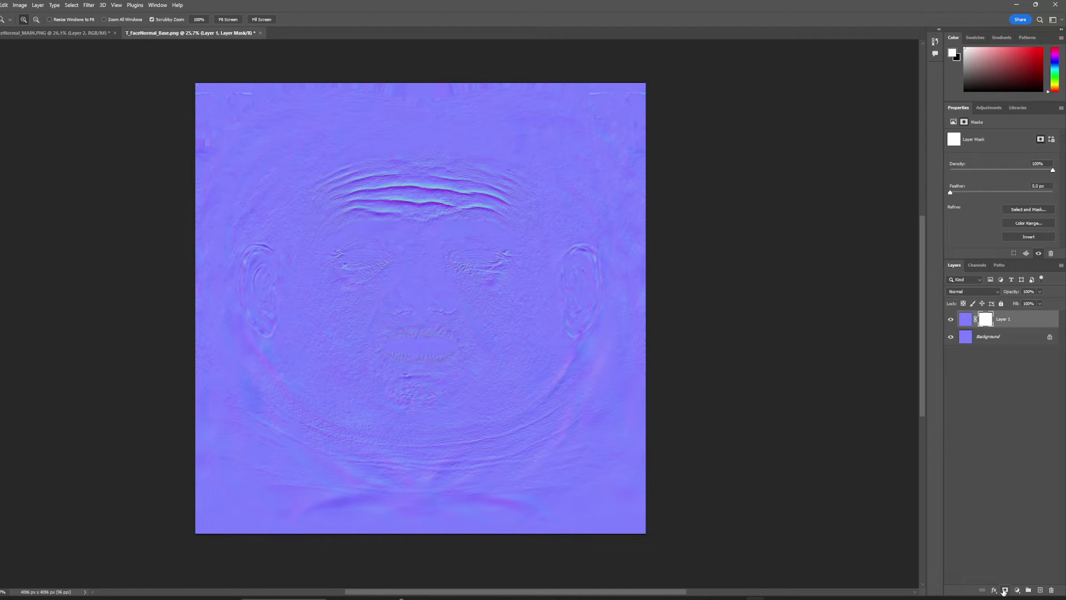
Copy the forehead mask from Layer 2 of the wrinkle document into Layer 1's mask in T_FaceNormal_Base.png, and return to the composite image.
click(87, 36)
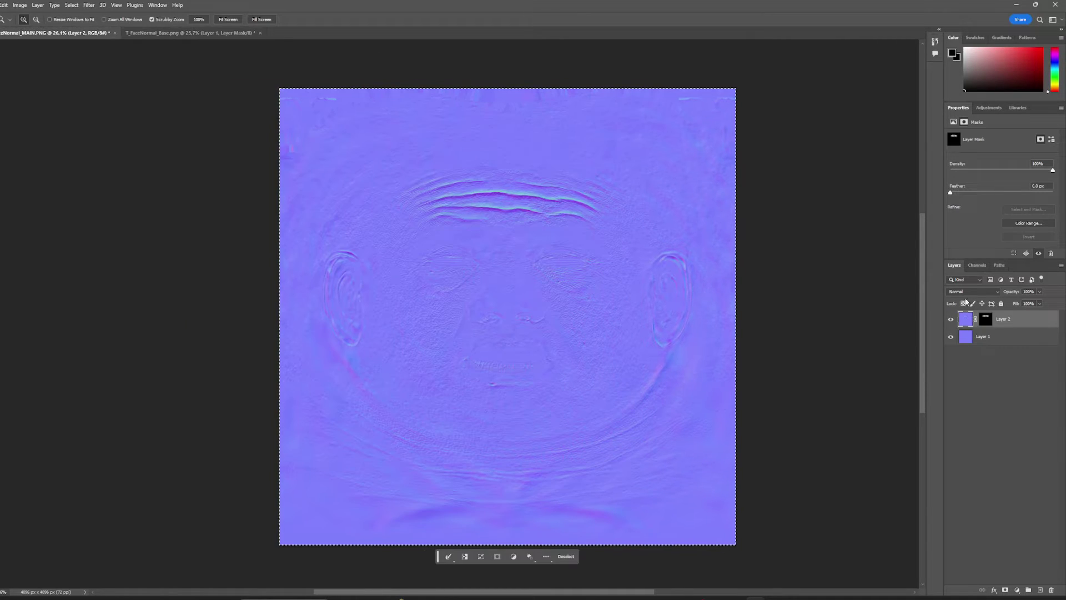
alt+click(986, 320)
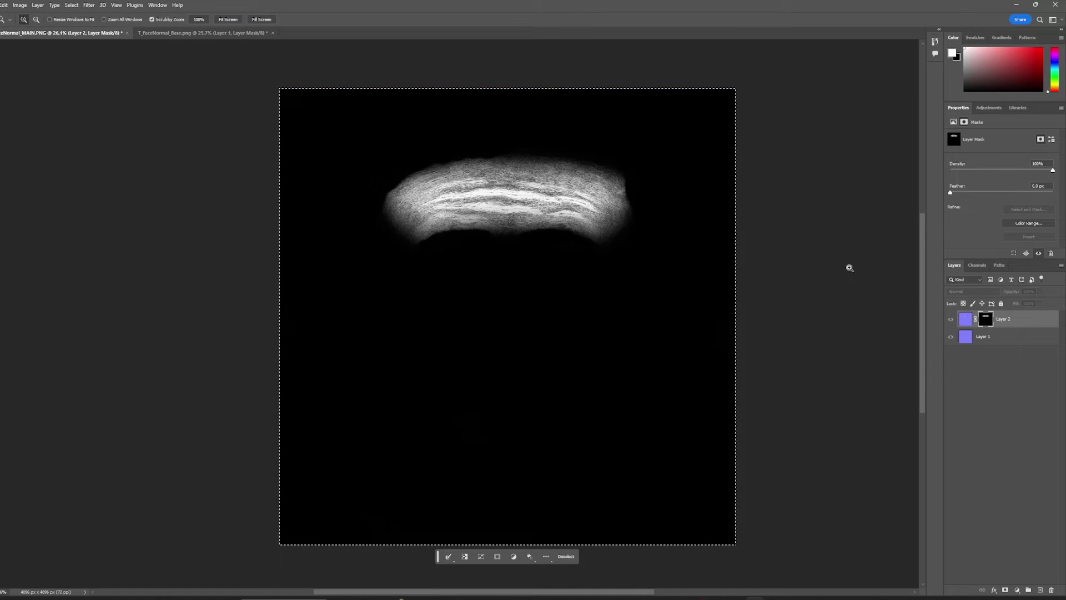
click(208, 34)
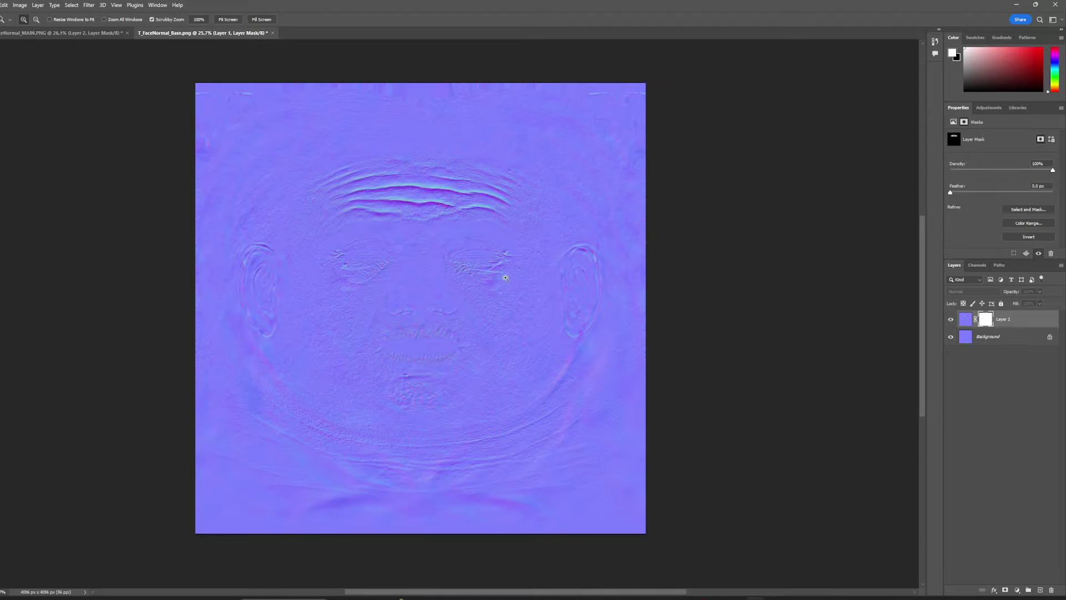
alt+click(981, 321)
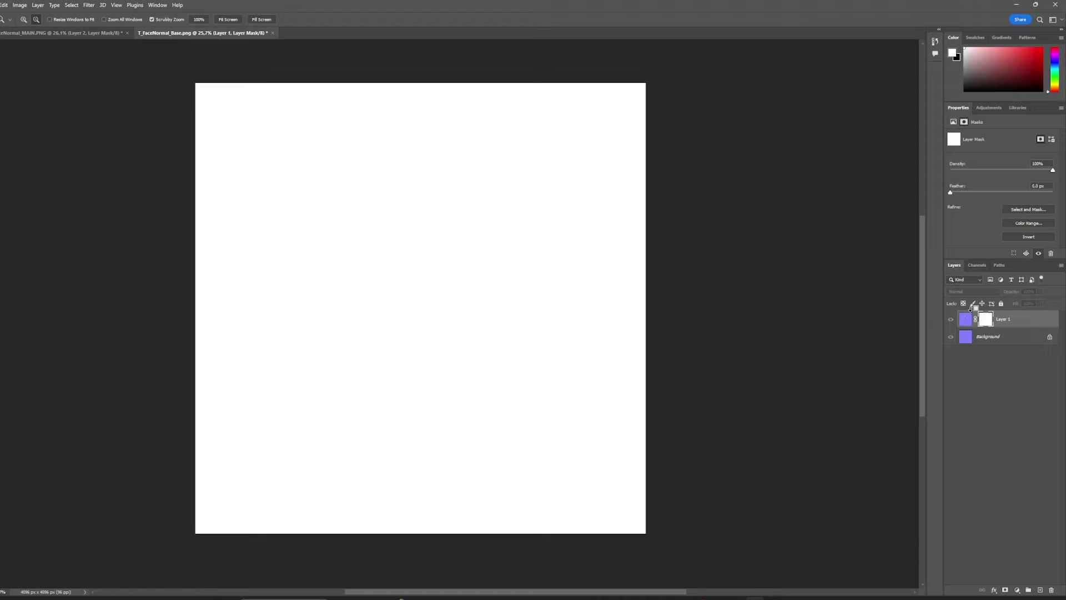
key(ctrl+v)
click(966, 320)
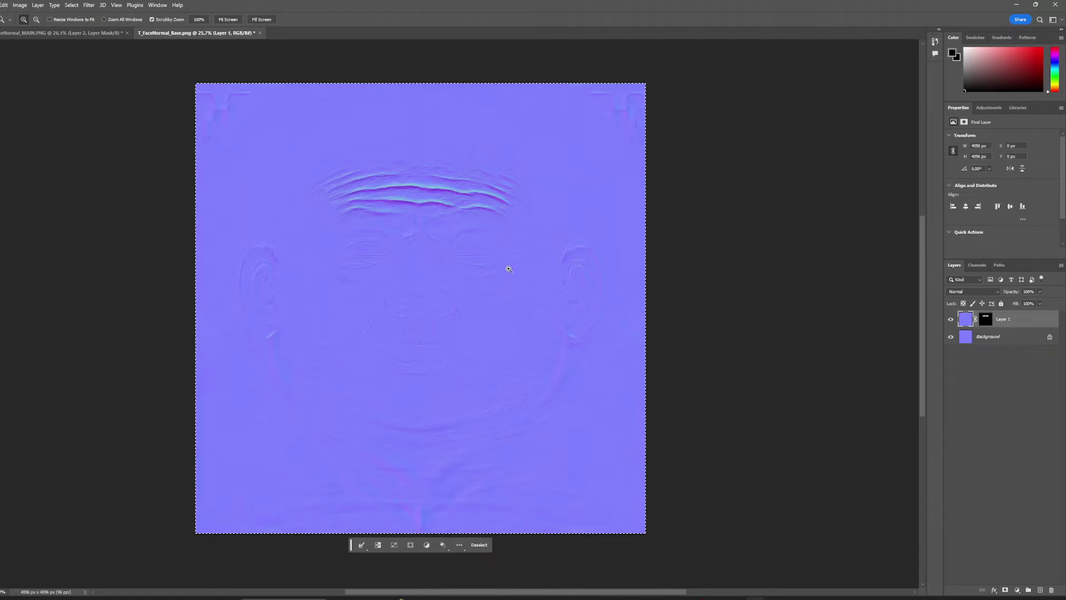
Compare the base normal map with the forehead wrinkle layer hidden and shown.
click(950, 319)
click(950, 320)
click(950, 320)
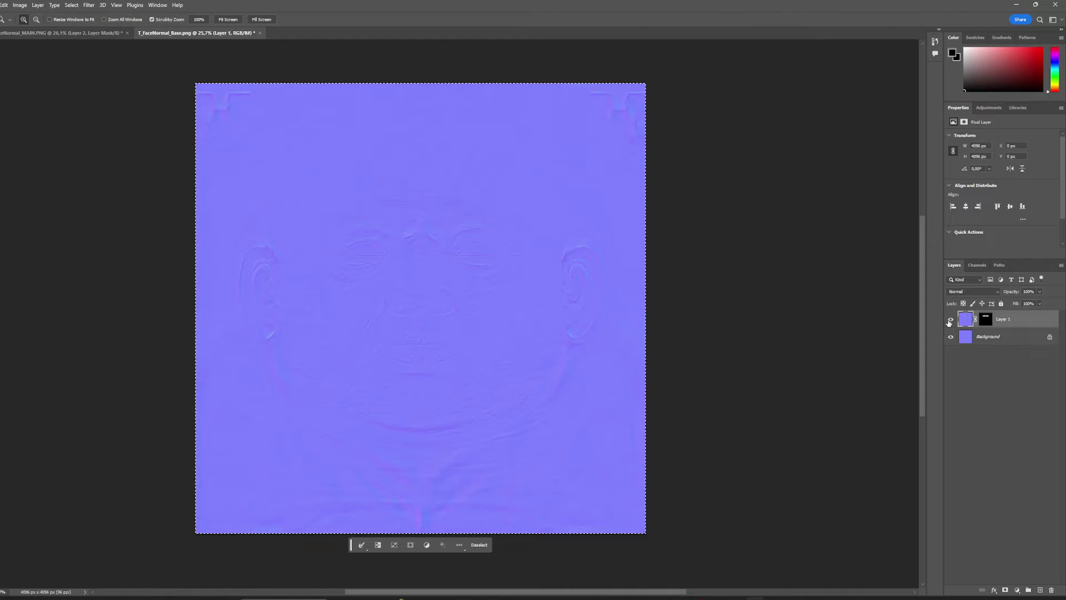
click(950, 320)
click(950, 320)
click(950, 321)
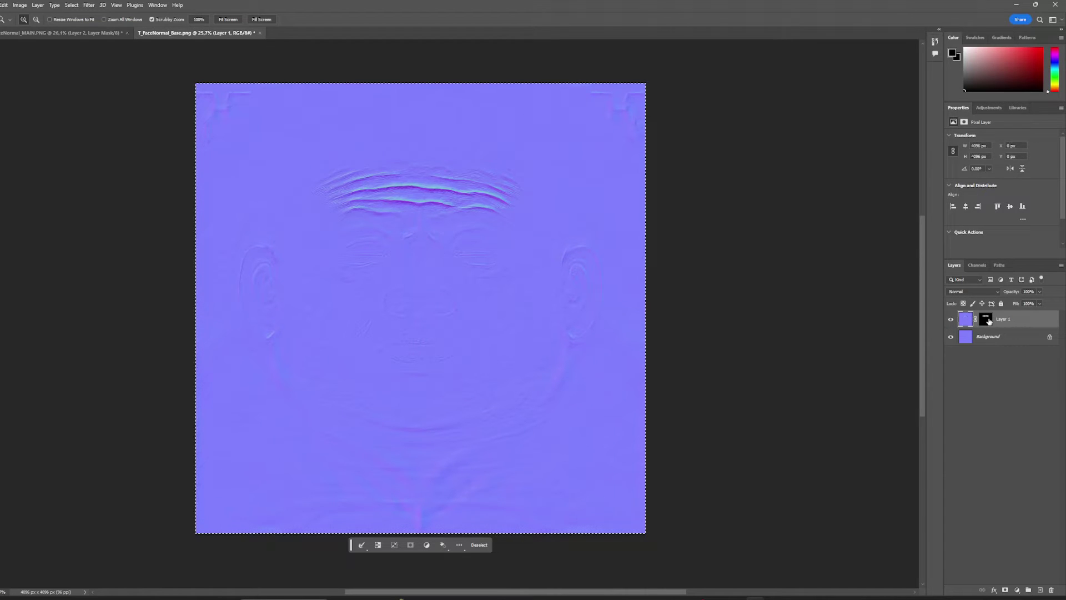
Apply Layer 1's mask permanently and check the isolated forehead wrinkles with the background temporarily hidden.
click(987, 321)
drag(424, 192, 479, 188)
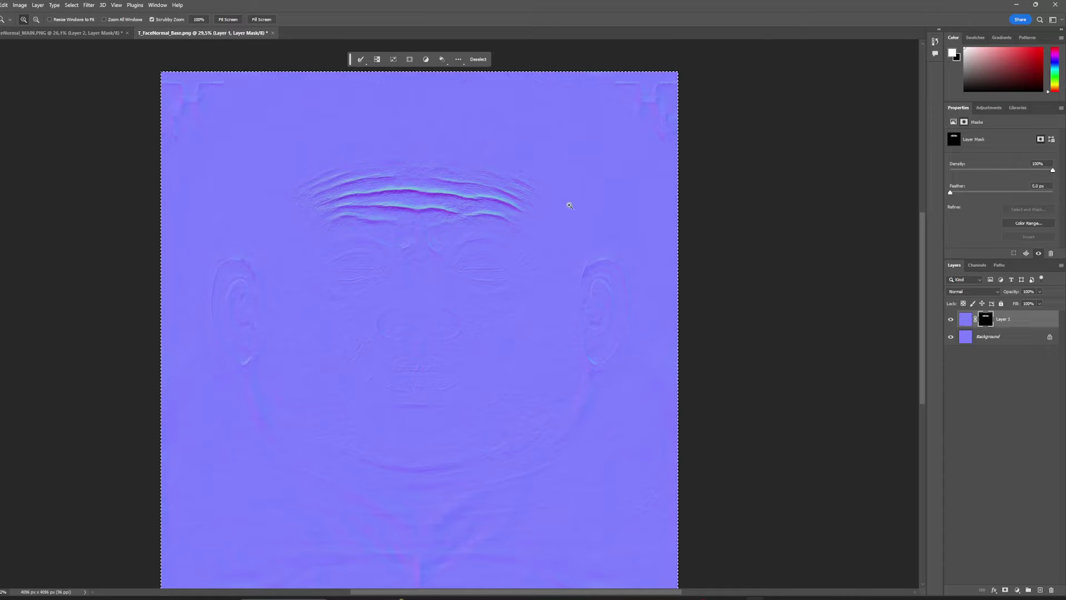
right_click(989, 320)
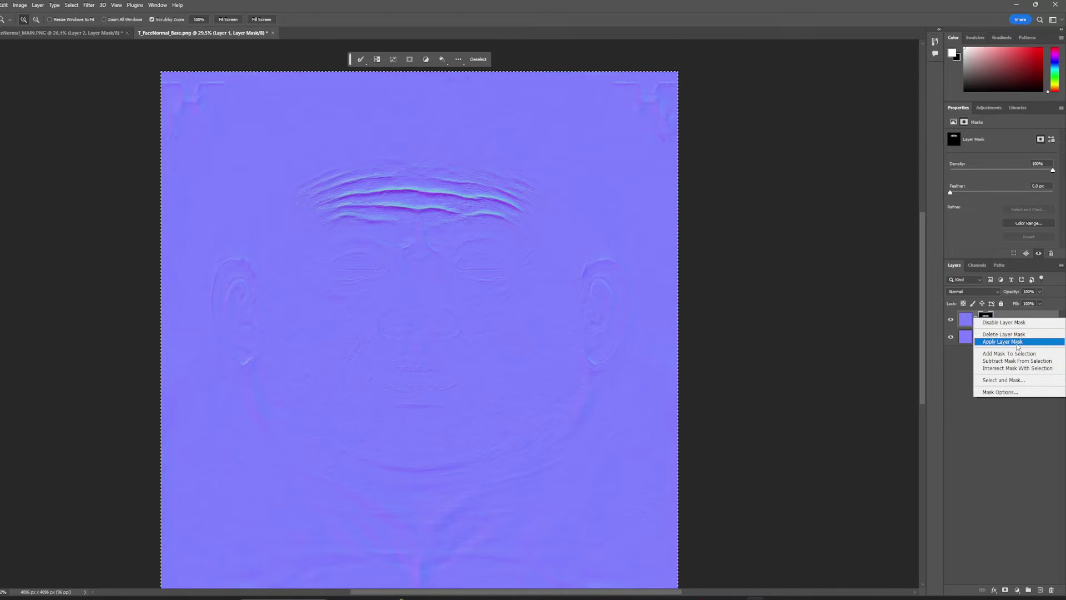
click(1018, 342)
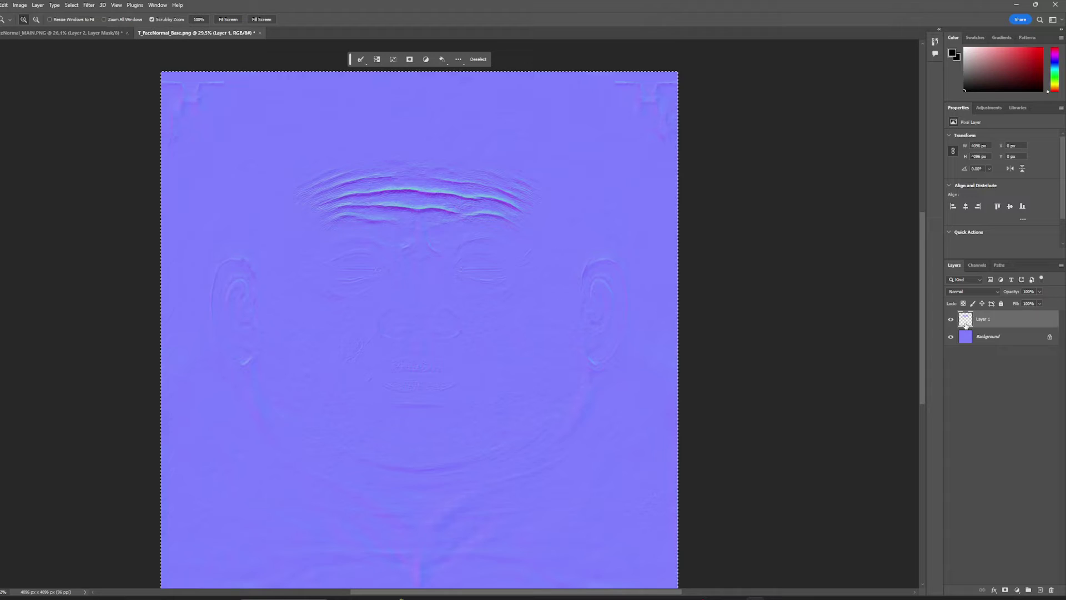
click(951, 336)
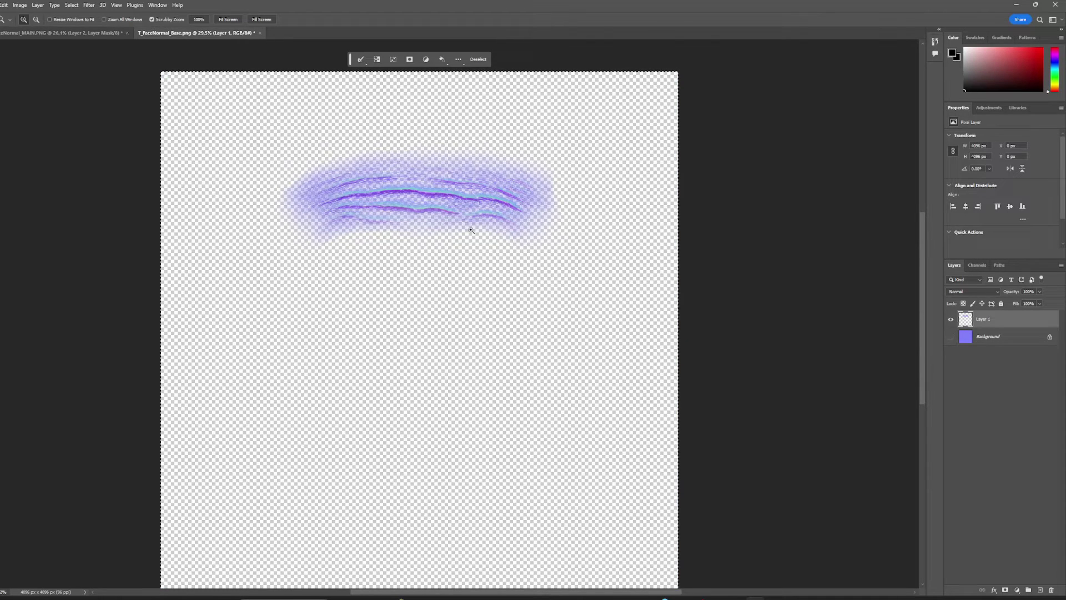
click(950, 337)
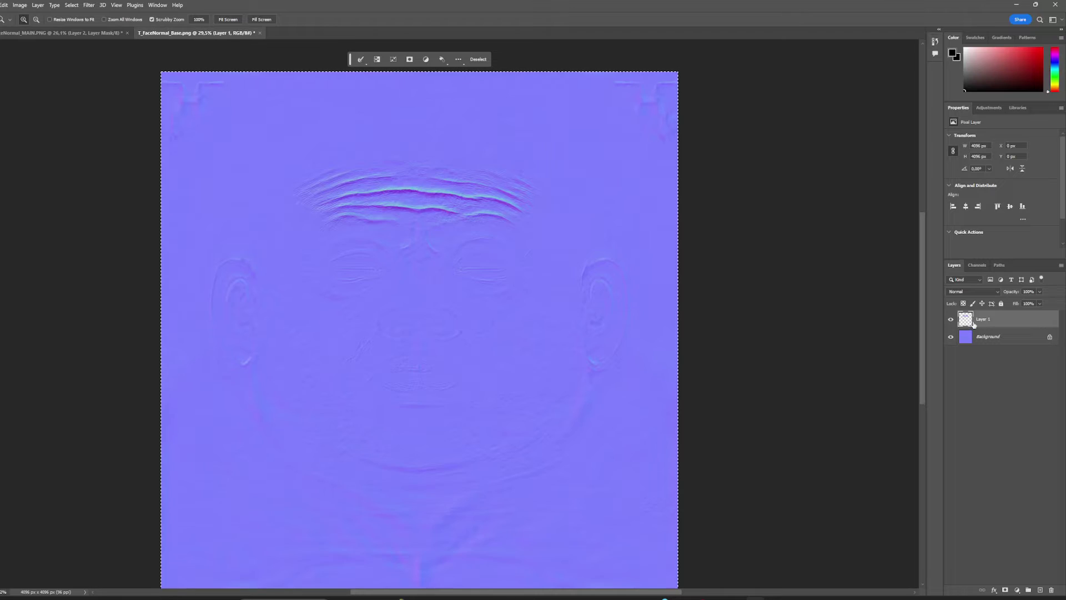
Open Liquify on the wrinkle layer and show the Background layer as backdrop in Behind mode at 37 opacity.
click(88, 6)
click(111, 86)
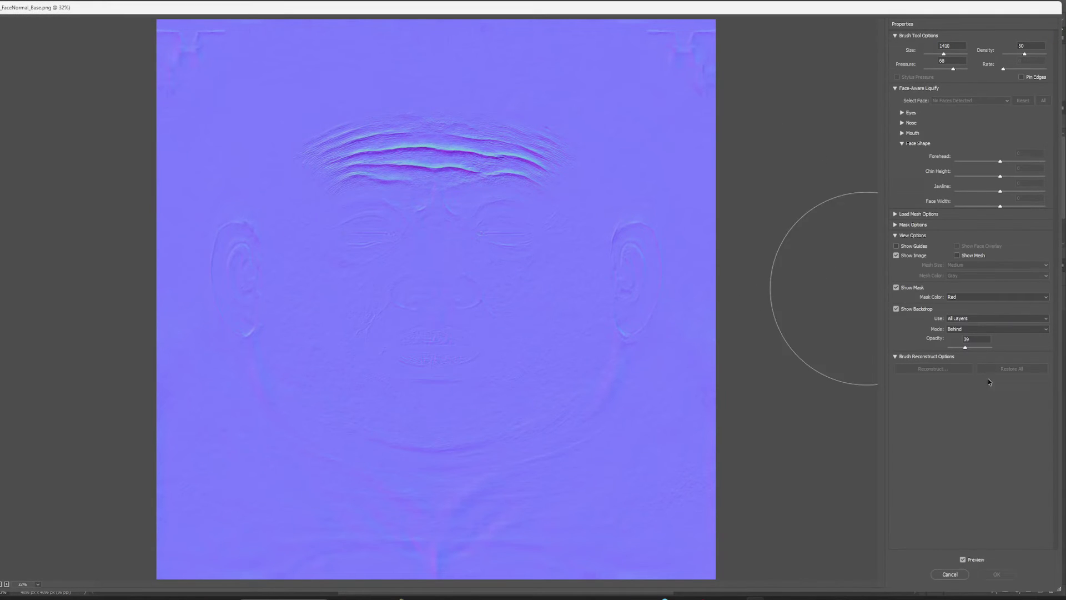
click(970, 320)
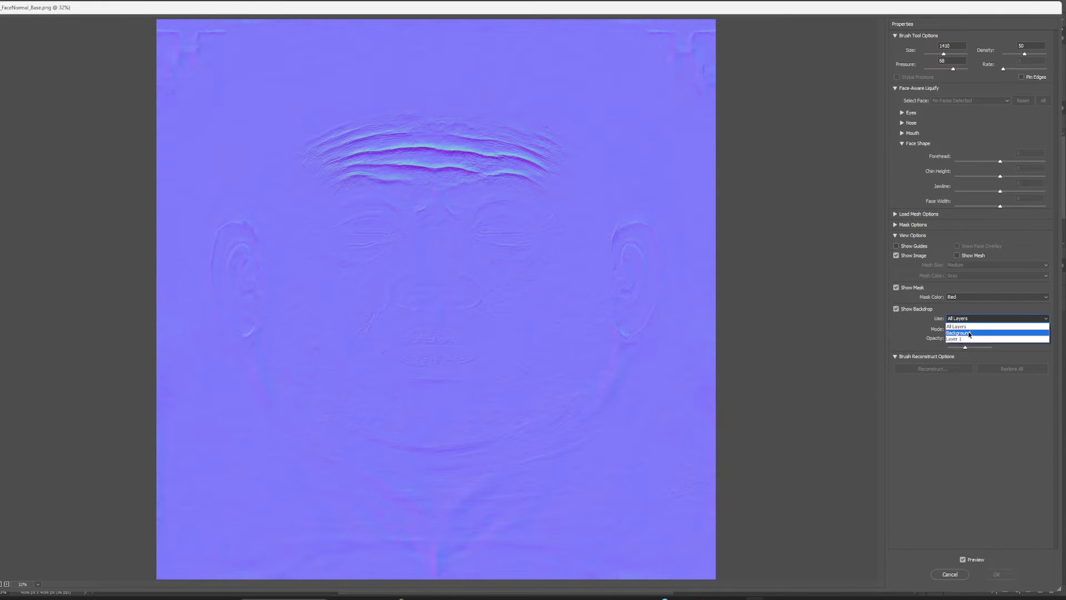
click(970, 333)
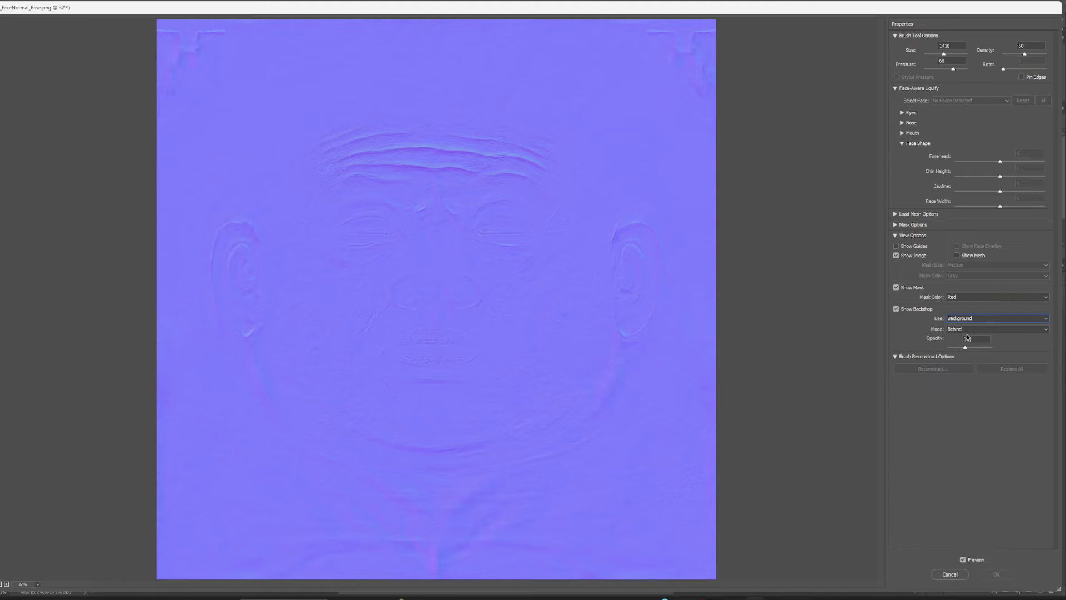
click(968, 331)
click(965, 349)
click(967, 330)
click(969, 343)
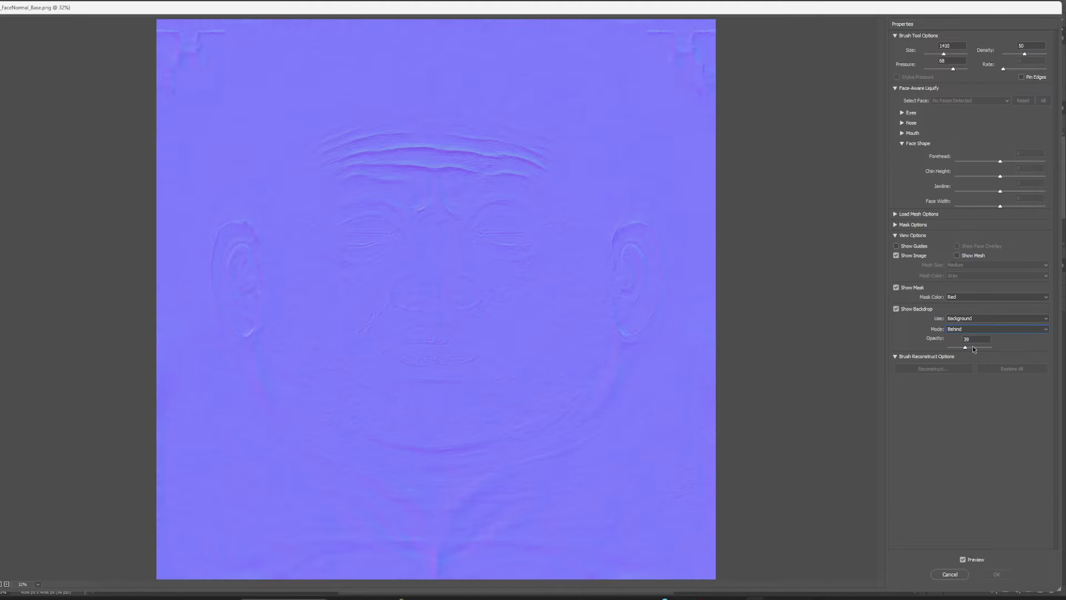
drag(974, 349, 950, 355)
Warp the forehead wrinkles slightly with a large Liquify brush to fit the base face, and apply the distortion.
drag(329, 153, 327, 161)
drag(444, 148, 442, 154)
drag(371, 138, 367, 142)
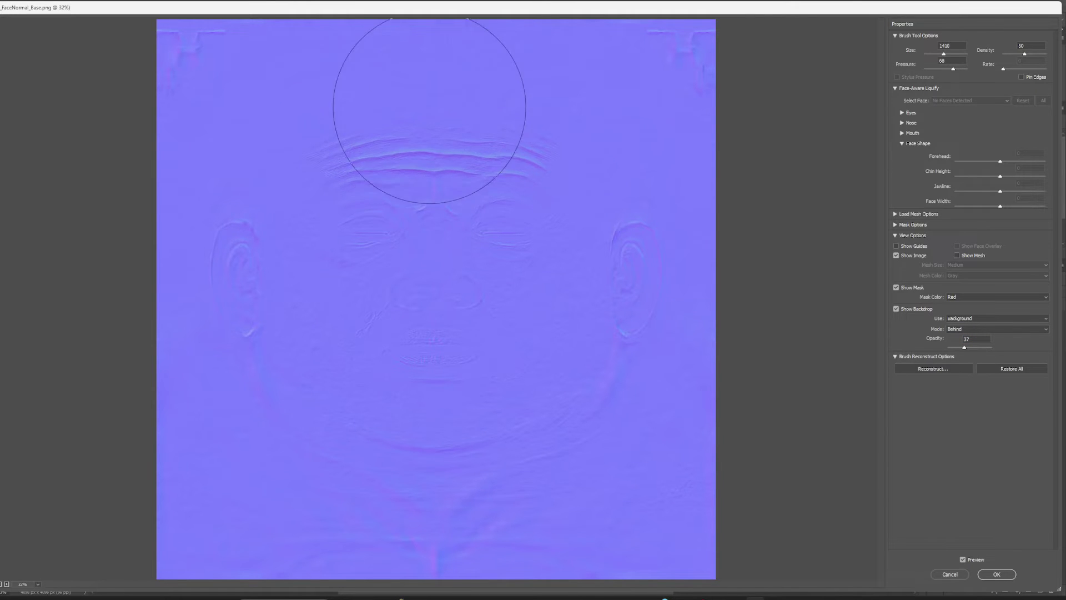
drag(430, 110, 414, 118)
mouse_move(449, 164)
mouse_down()
mouse_move(421, 186)
mouse_move(559, 172)
mouse_move(368, 117)
mouse_move(378, 25)
mouse_move(424, 90)
mouse_up()
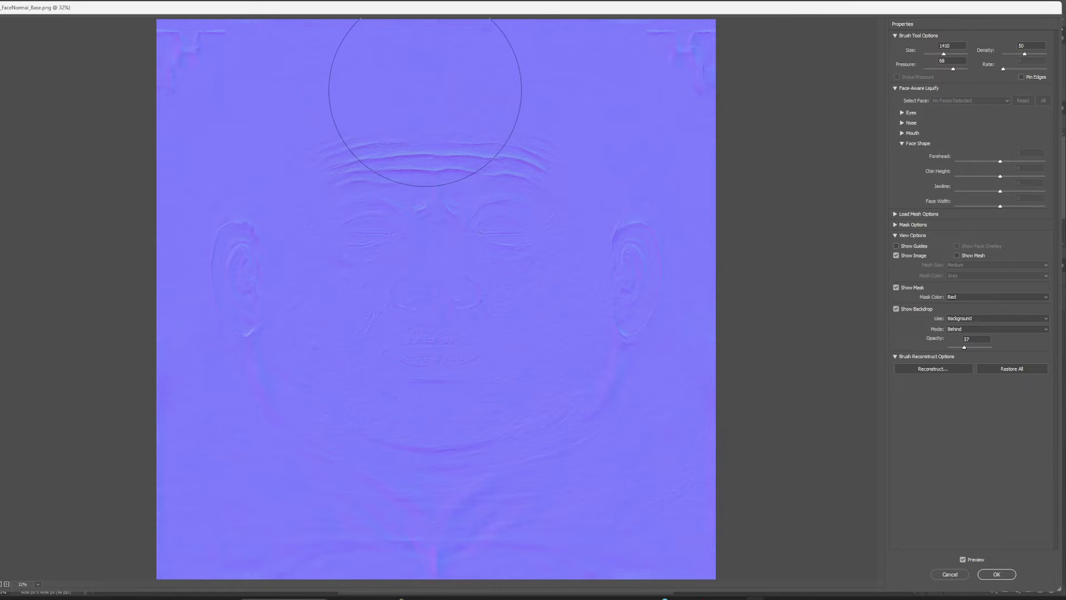
click(1005, 576)
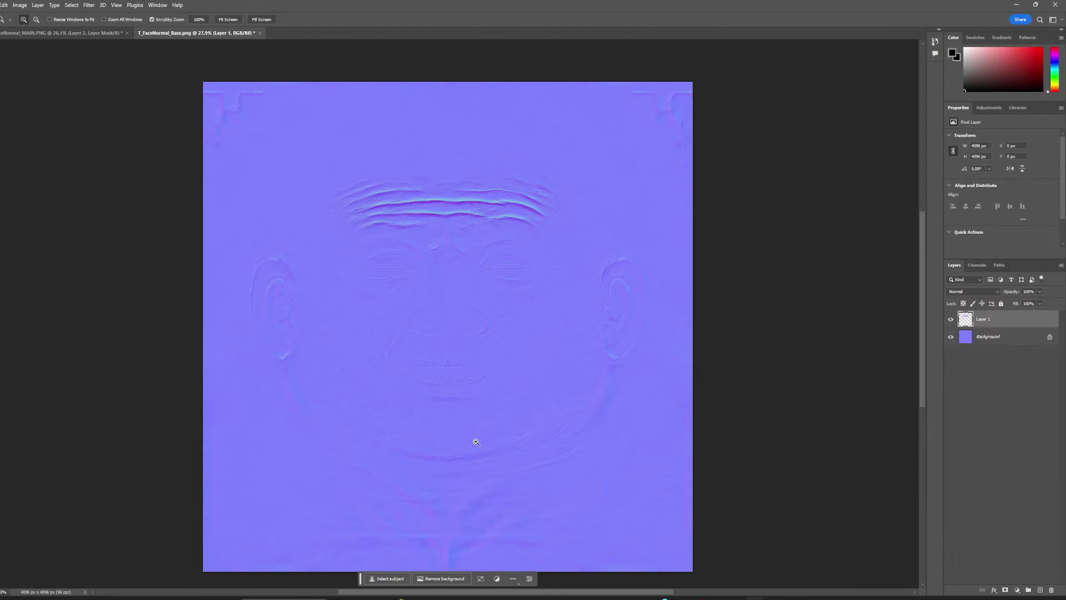
drag(466, 218, 469, 218)
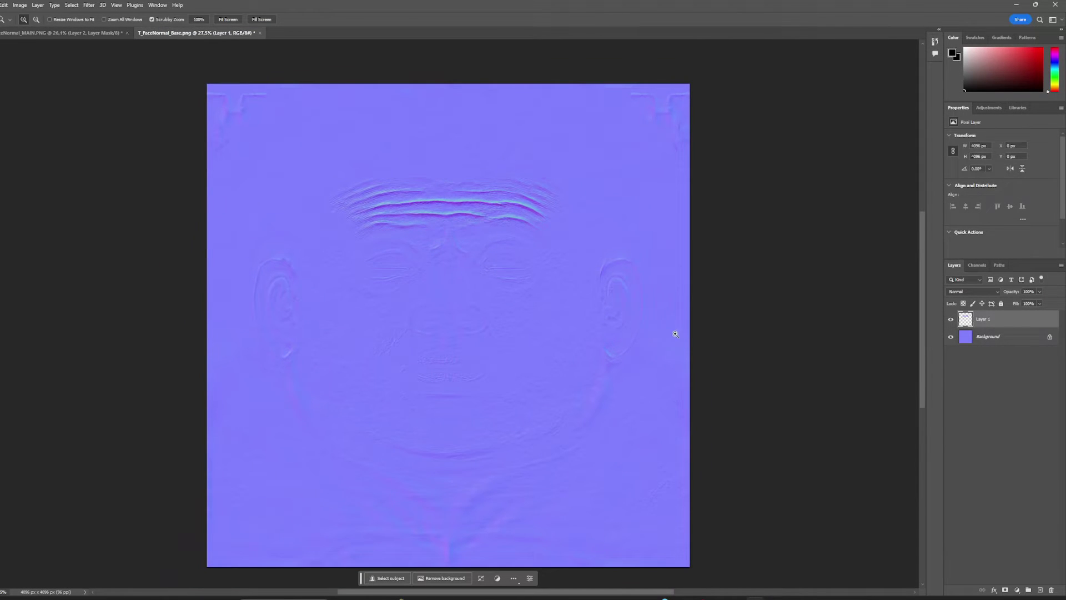
Save a copy of the combined normal map as T_FaceNormal_Wrinkle.png in the Demo textures folder.
click(1, 5)
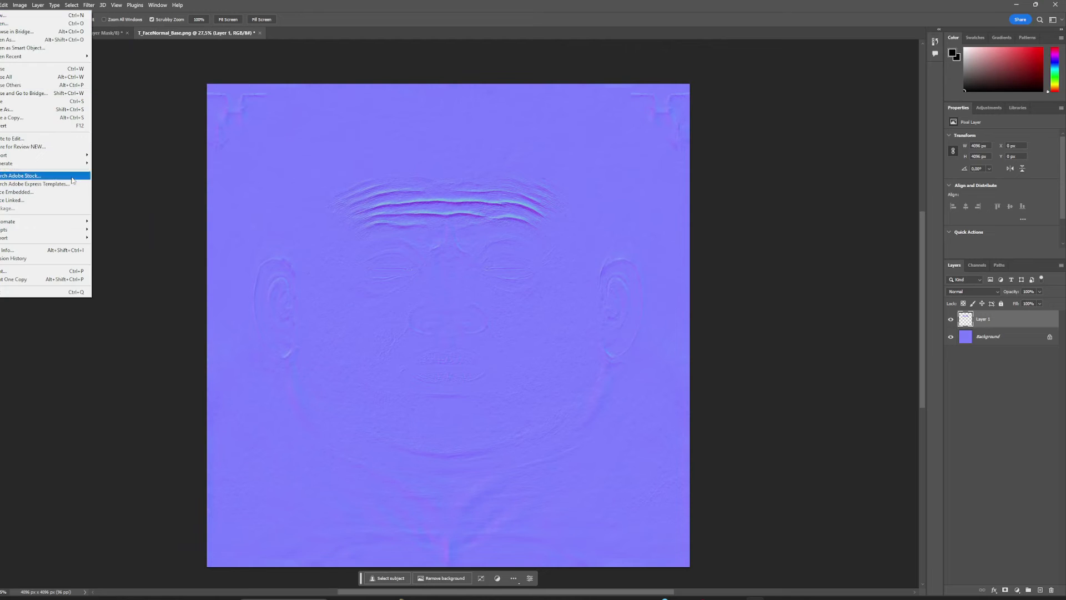
click(44, 117)
text(Wrinkle.png)
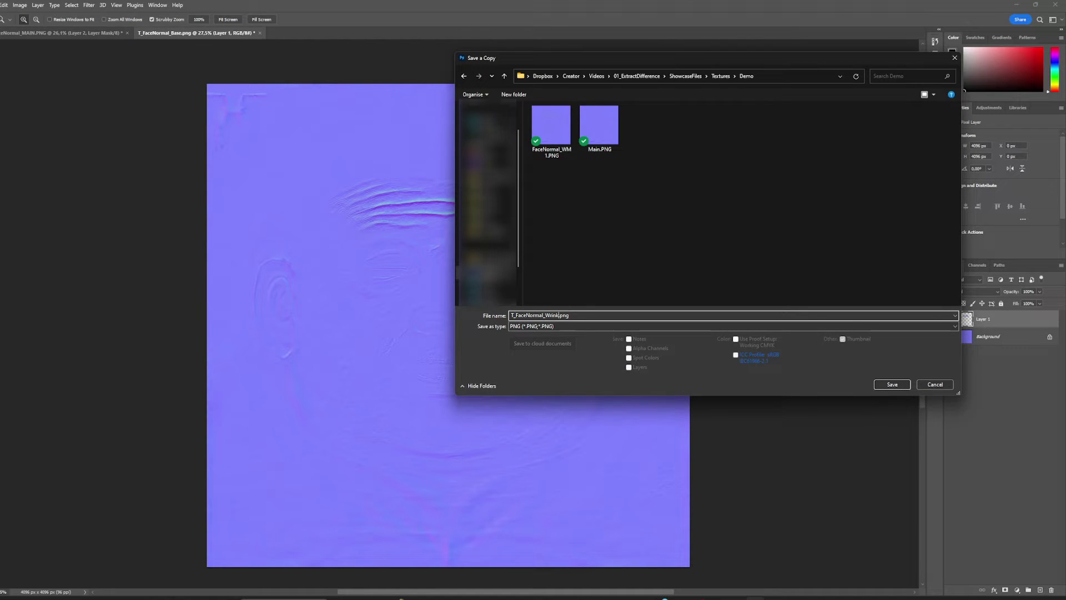
key(Return)
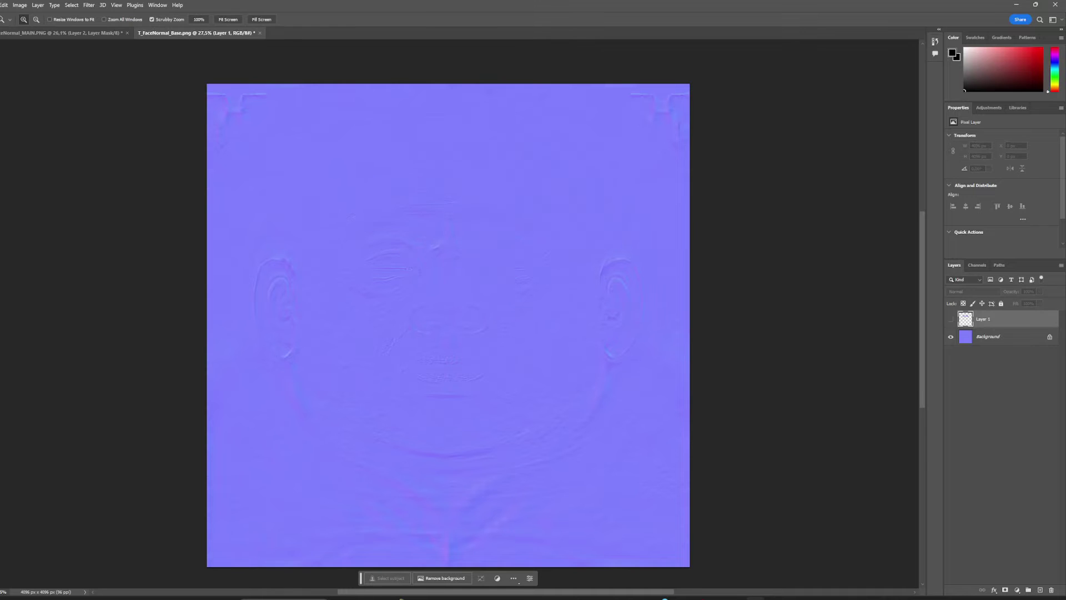
With Layer 1 hidden, save a copy as T_FaceNormal_Base.png in the Demo folder using the large file size PNG option.
click(1, 5)
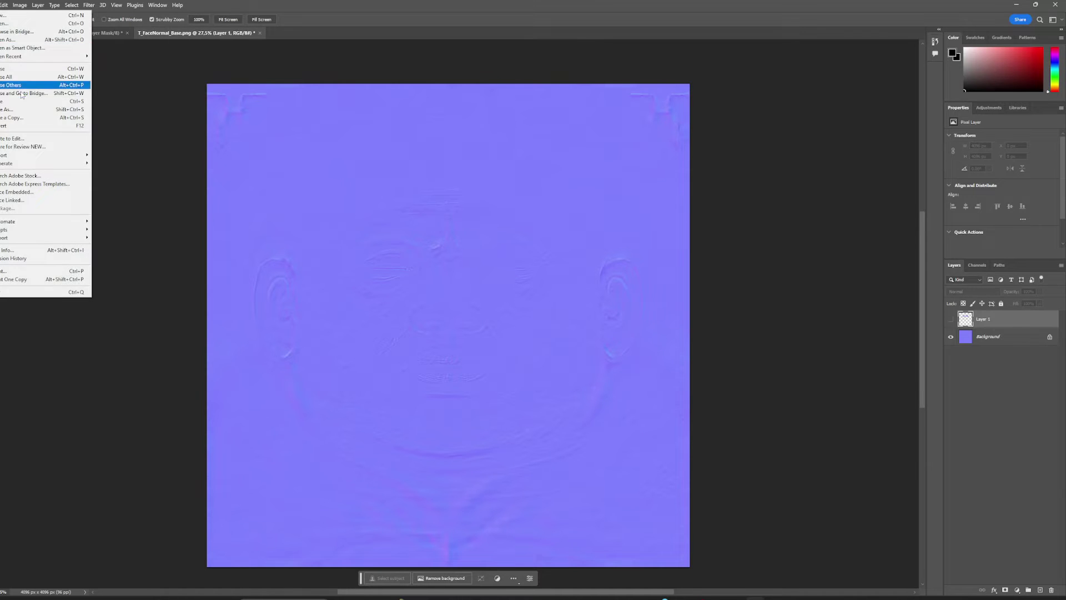
click(19, 119)
double_click(551, 124)
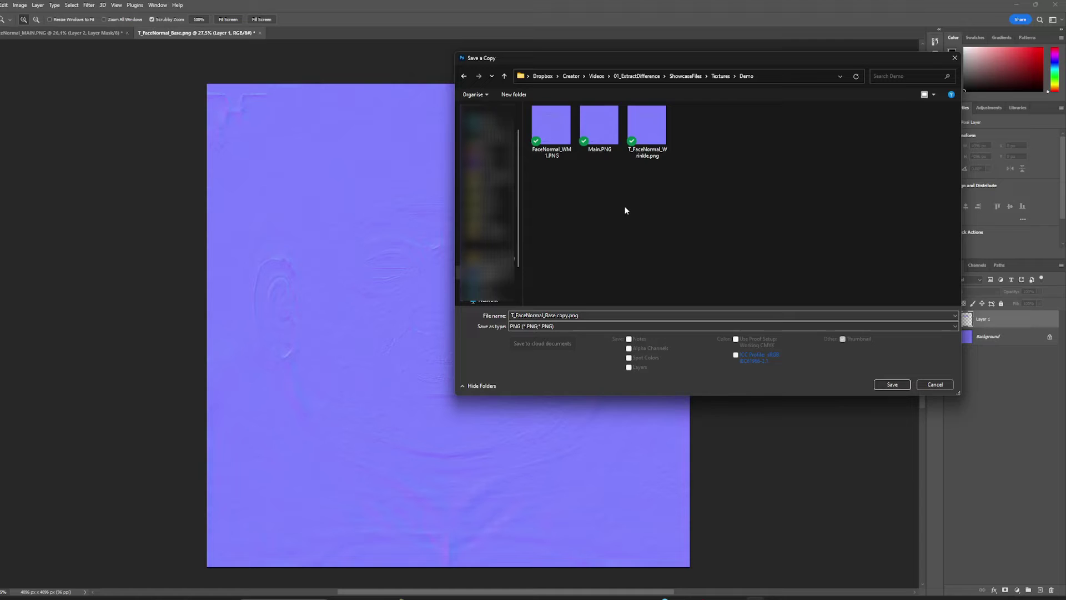
double_click(561, 315)
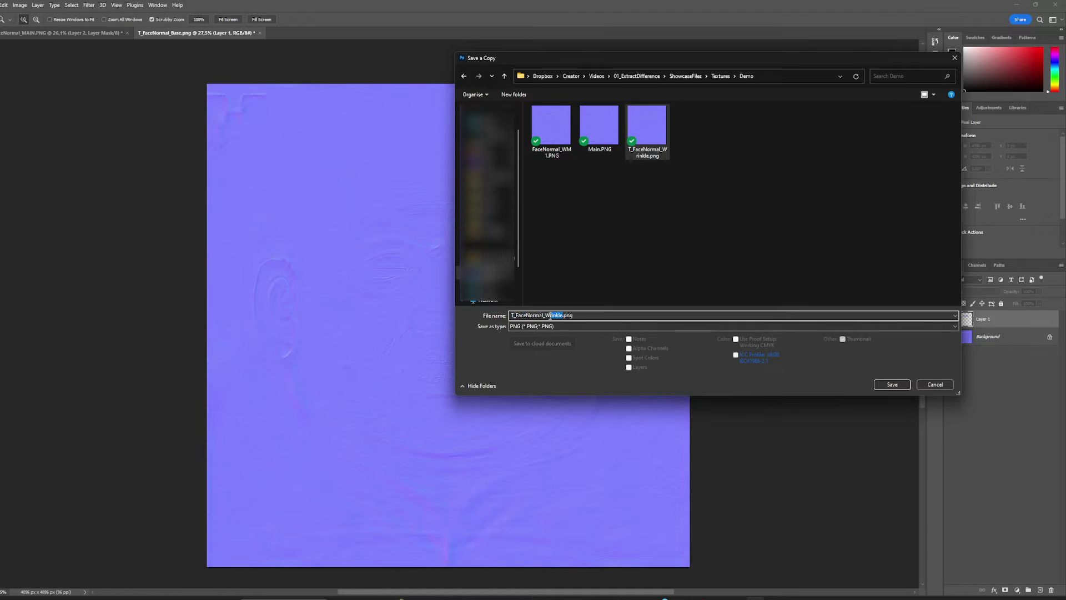
text(Base)
key(Return)
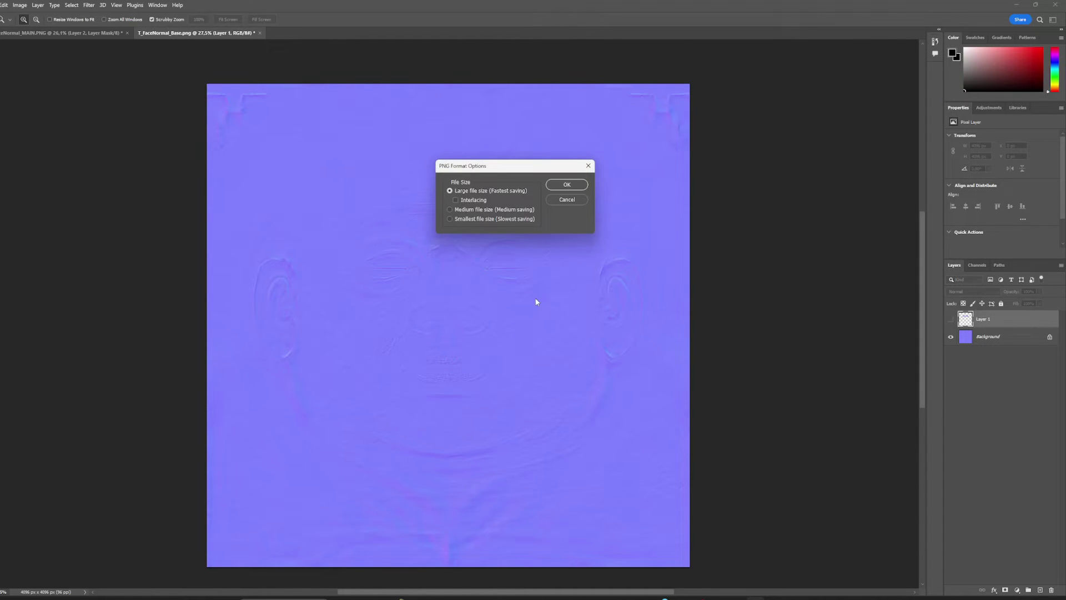
key(Return)
Switch to Maya and export the selected Head mesh as FaceMesh.fbx into the Meshes folder.
mouse_move(811, 599)
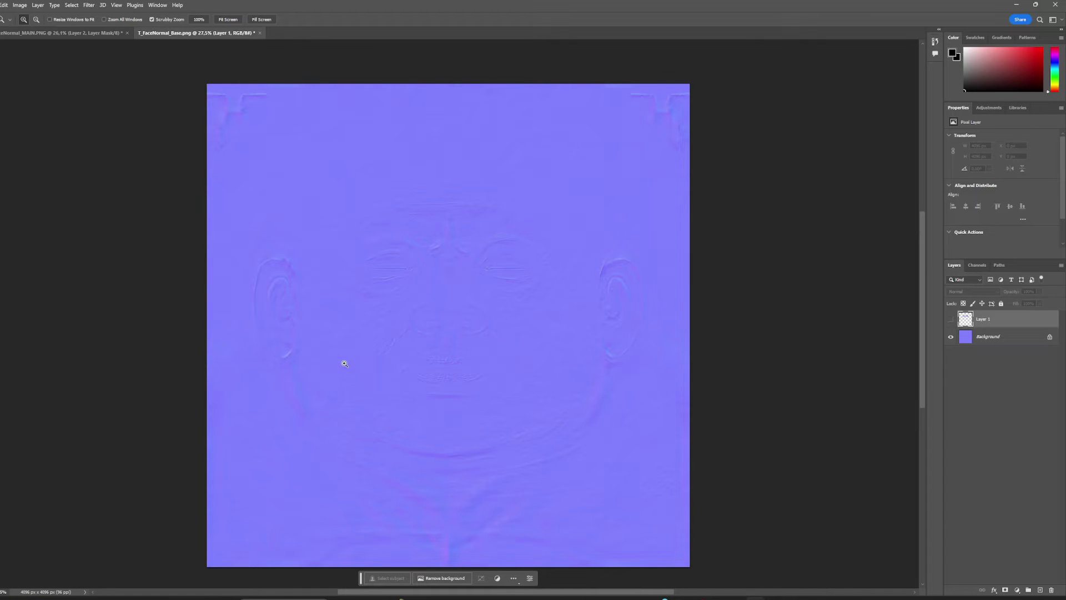
click(737, 598)
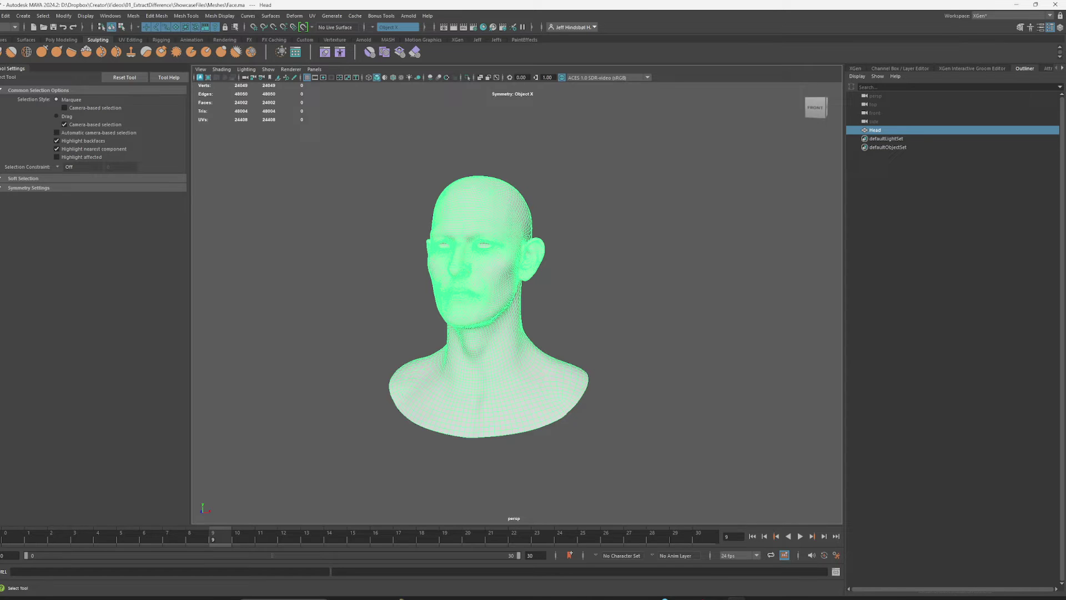
click(0, 15)
click(43, 131)
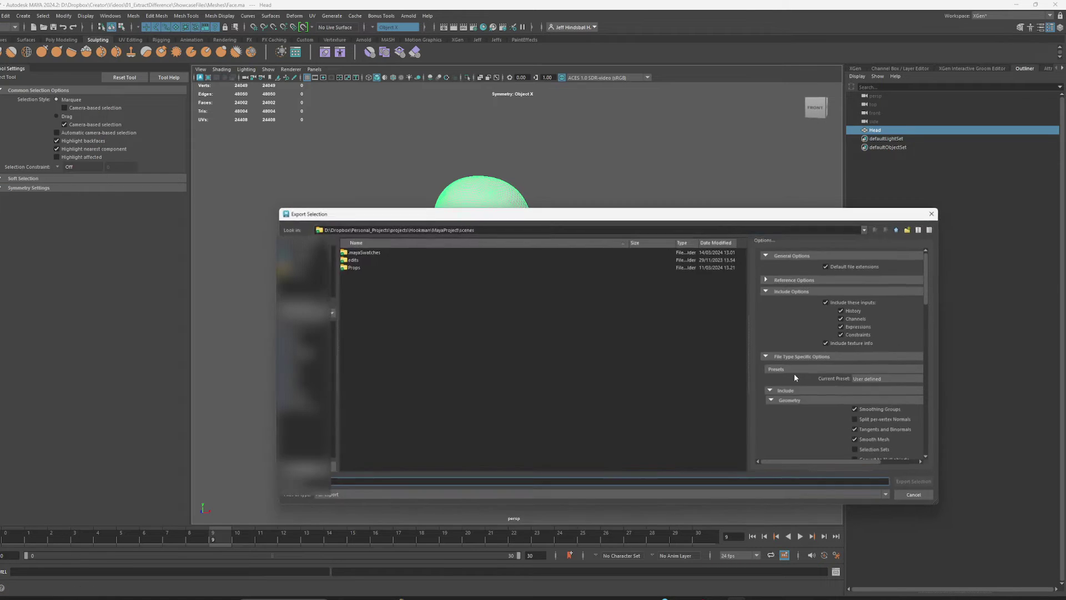
click(372, 252)
double_click(373, 251)
click(588, 369)
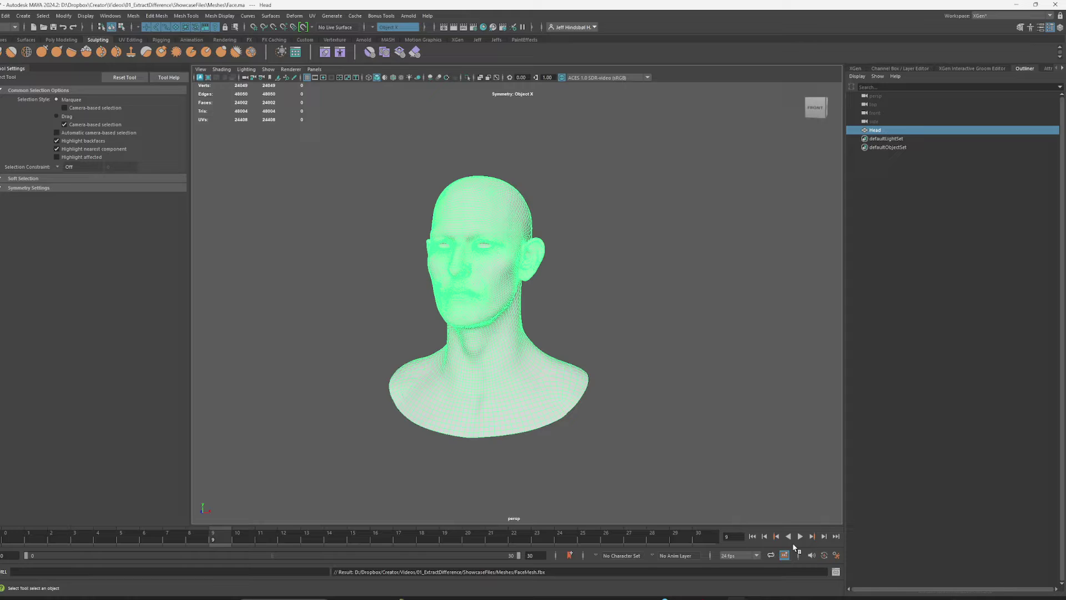
Switch to Unreal Engine and import FaceMesh into the Demo folder as a static mesh, with Do Not Create Material.
click(359, 597)
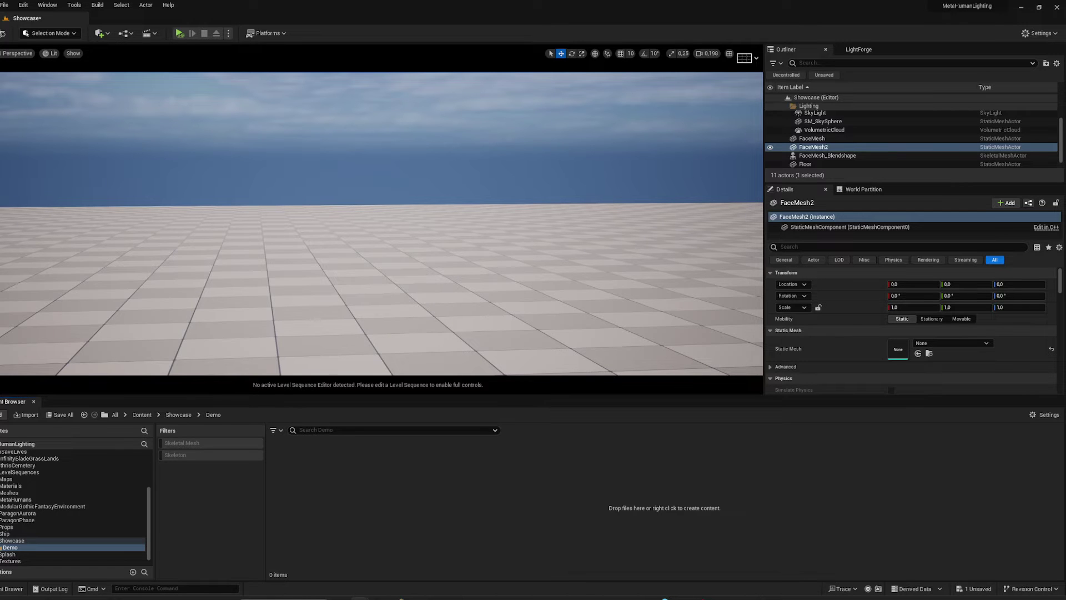
drag(287, 485, 288, 487)
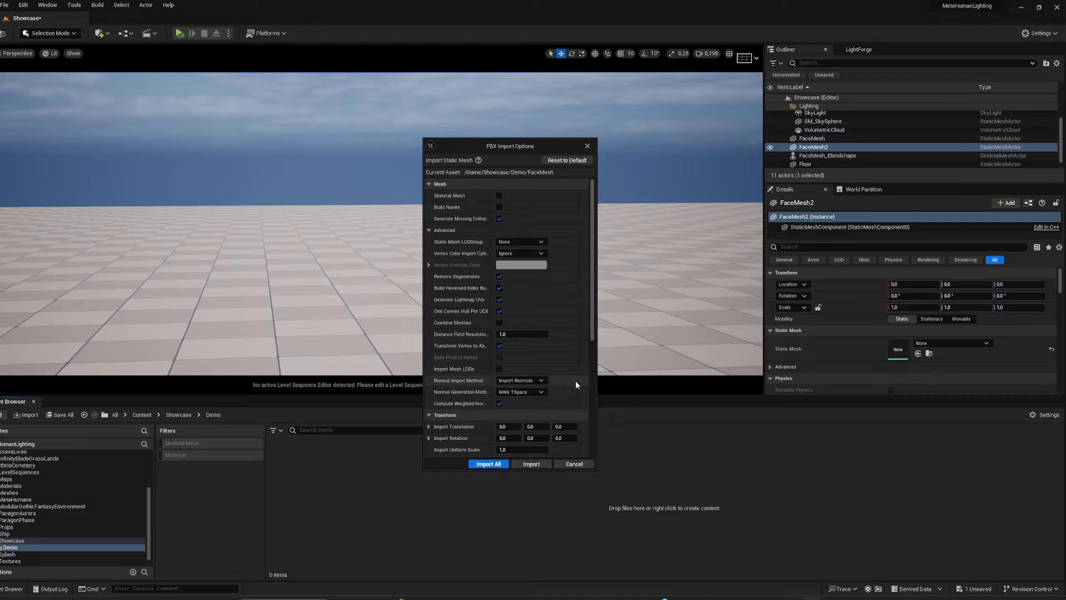
scroll(551, 305, down, 3)
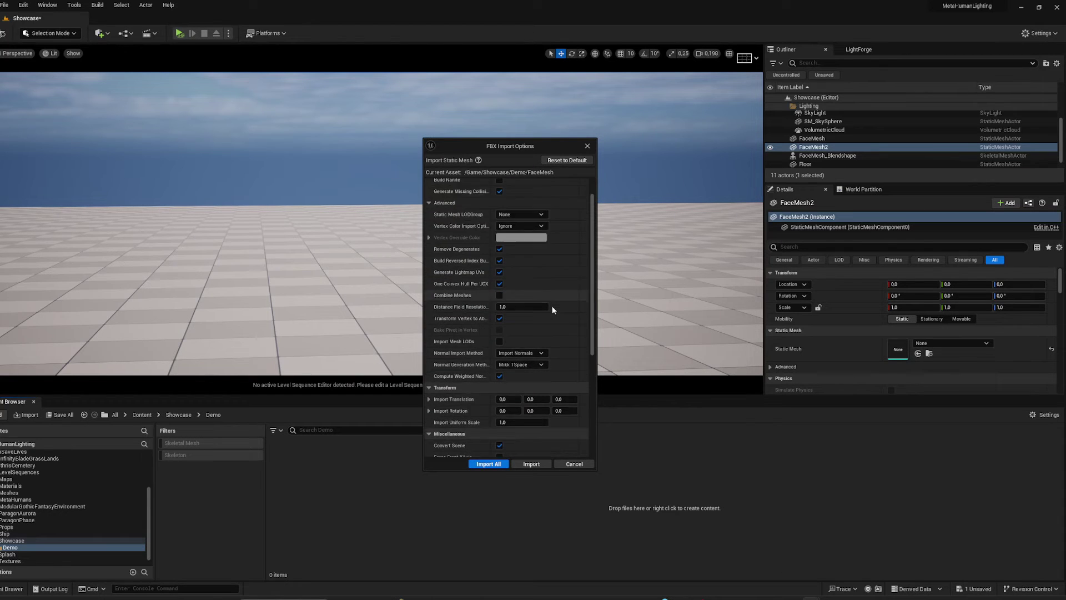
scroll(542, 385, down, 4)
click(527, 335)
click(532, 367)
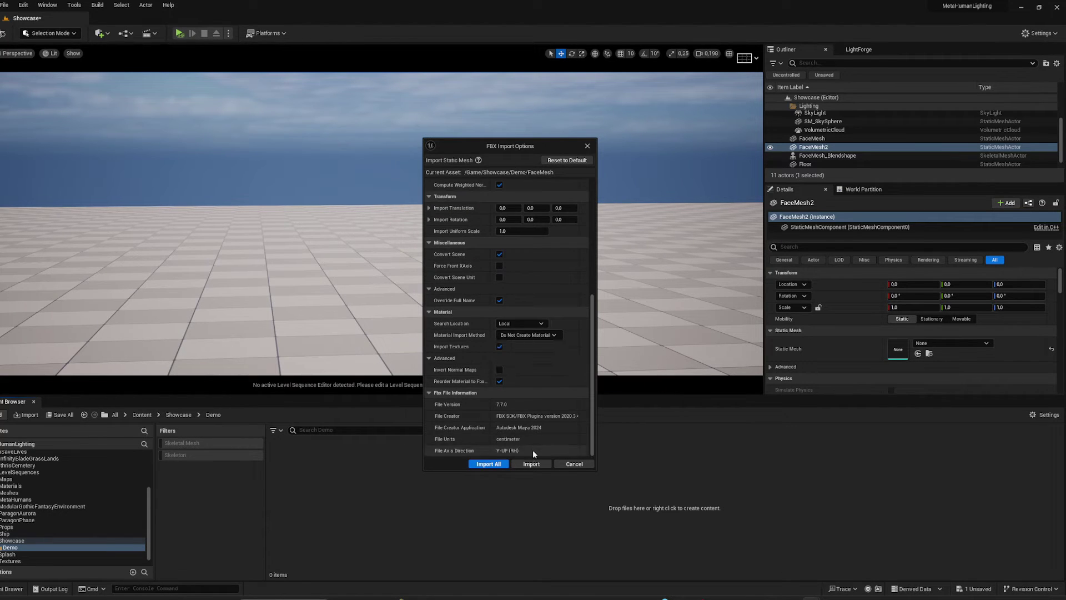
click(531, 464)
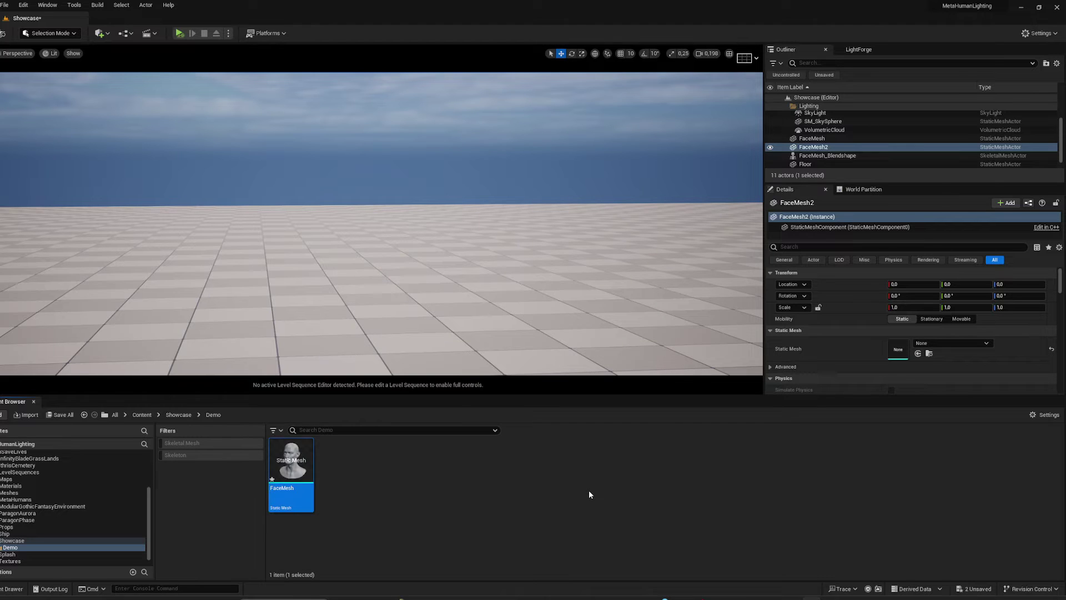
Place FaceMesh in the level and reset its location to the origin.
drag(293, 465, 410, 304)
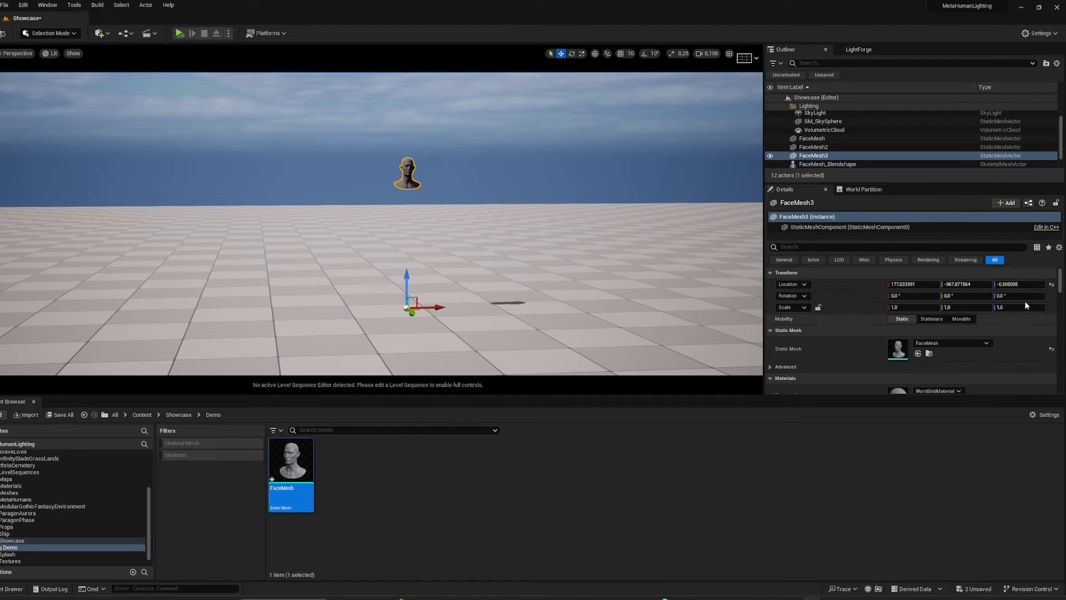
click(1051, 283)
click(625, 509)
Create a new material named M_FaceBlend in the Demo folder.
right_click(411, 464)
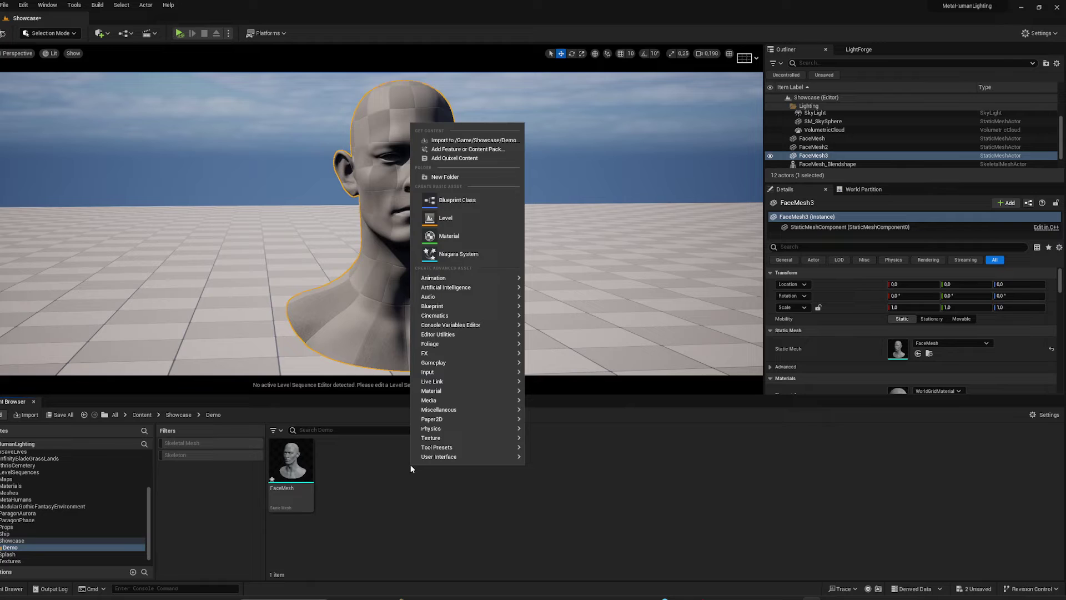
mouse_move(448, 344)
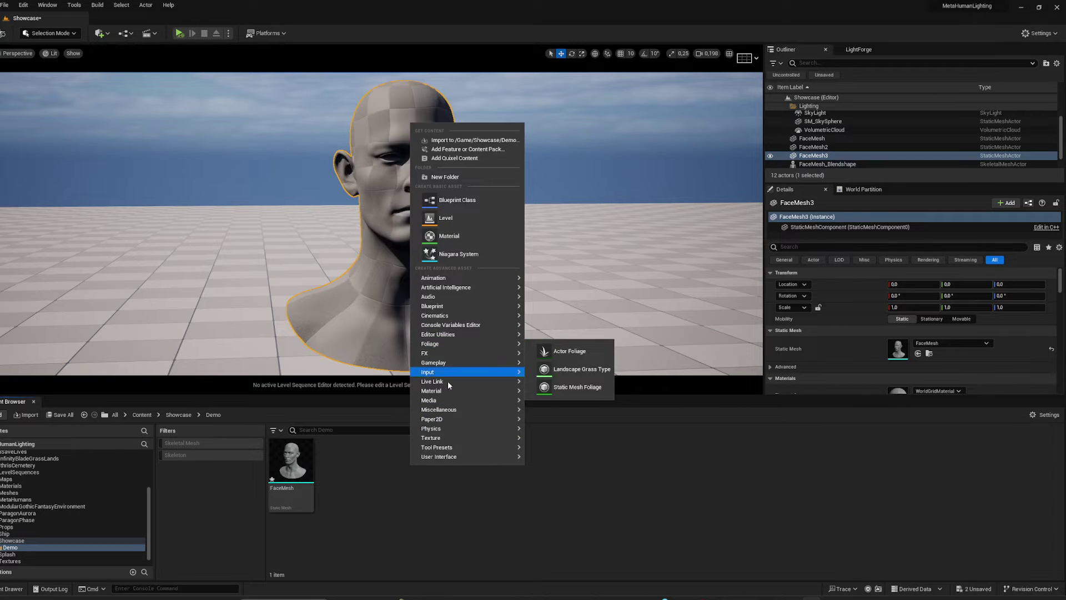
mouse_move(433, 390)
click(551, 398)
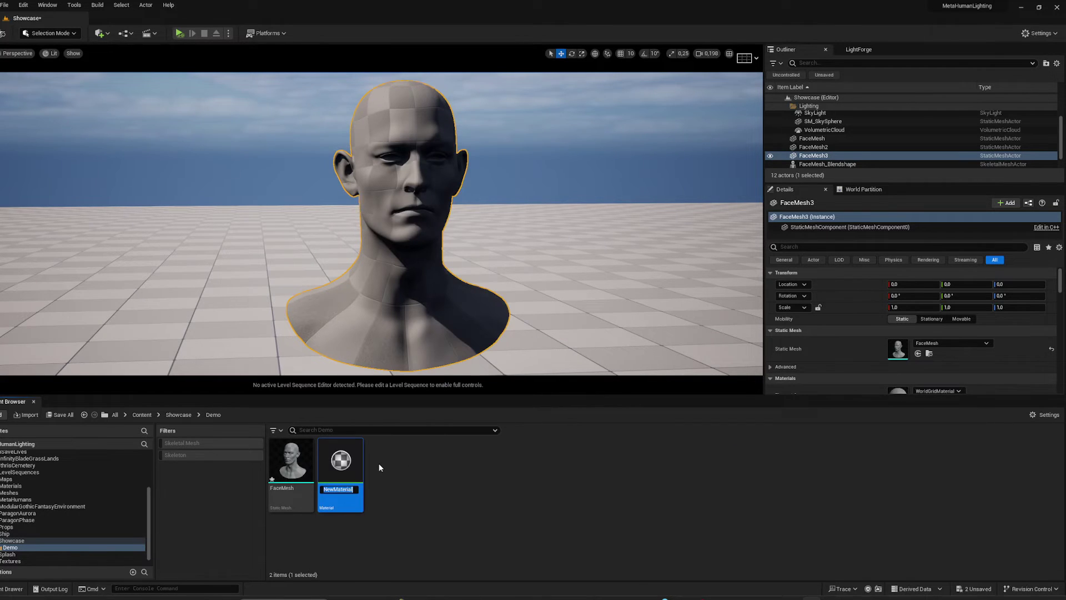
text(M_FaceBlend)
key(Return)
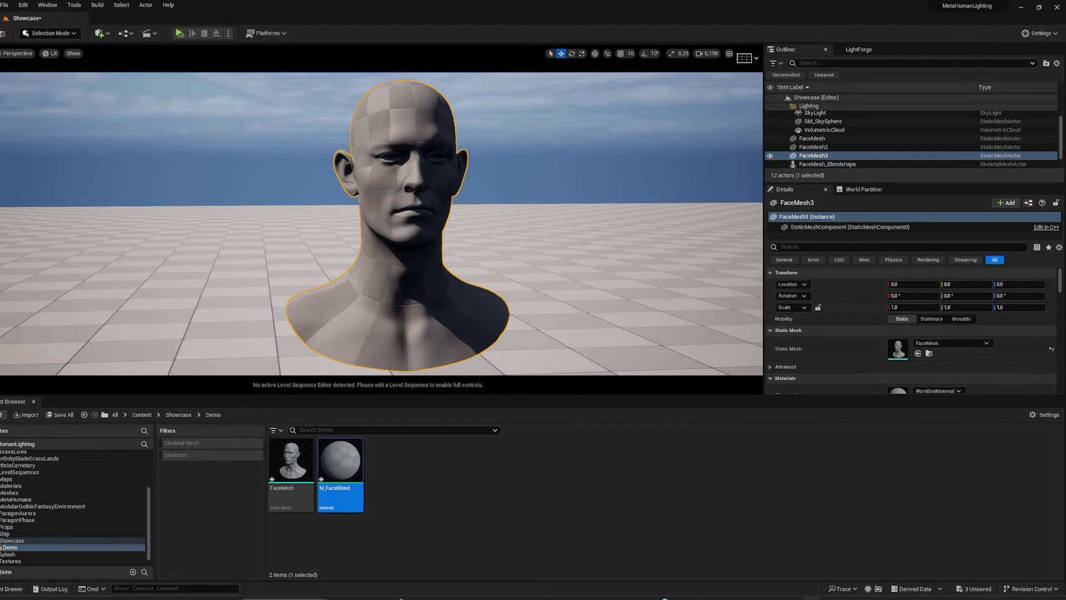
In M_FaceBlend's graph, add a three-component constant in grey, about 0.229 per channel, and feed it into Base Color.
drag(1057, 31, 207, 18)
right_drag(463, 168, 539, 222)
click(526, 175)
drag(609, 190, 720, 194)
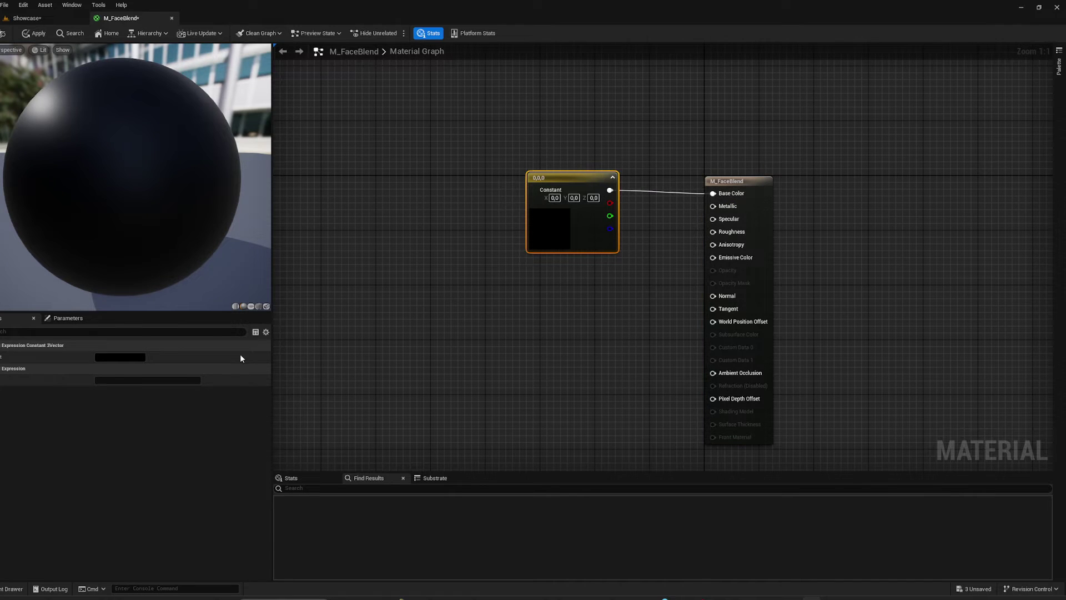
click(141, 357)
click(232, 452)
click(246, 575)
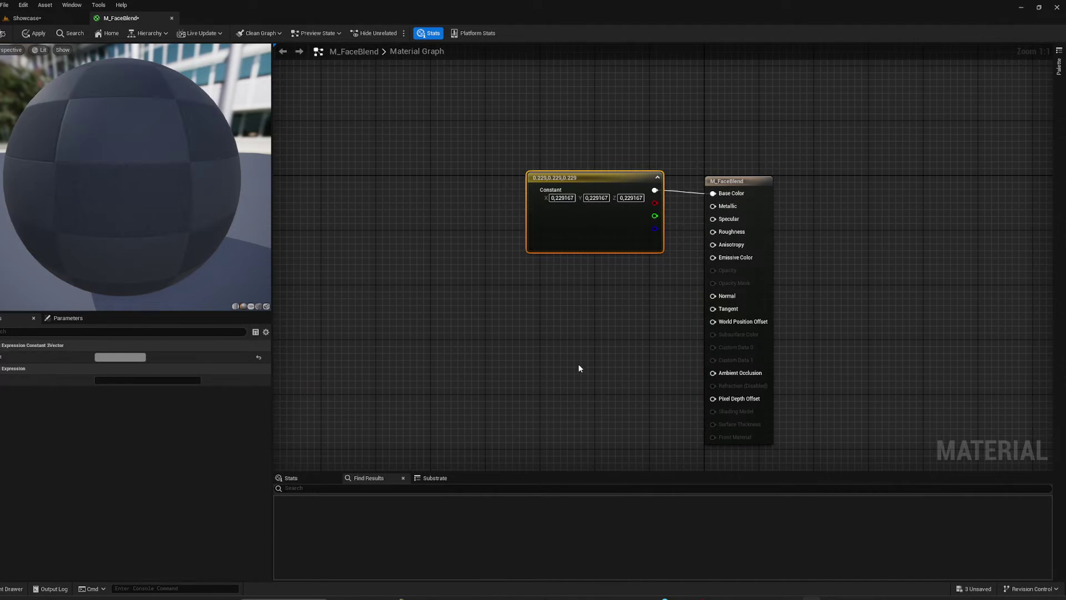
click(578, 364)
right_click(587, 307)
Import T_FaceNormal_Base and T_FaceNormal_Wrinkle into the Demo folder and add both as texture samples to M_FaceBlend's graph.
click(50, 18)
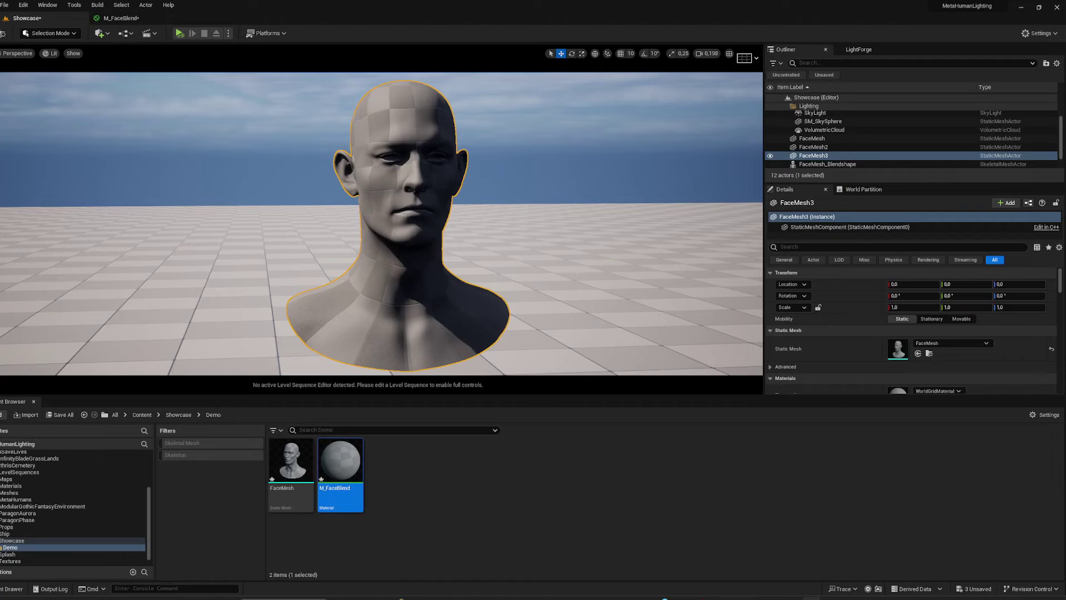
mouse_move(360, 598)
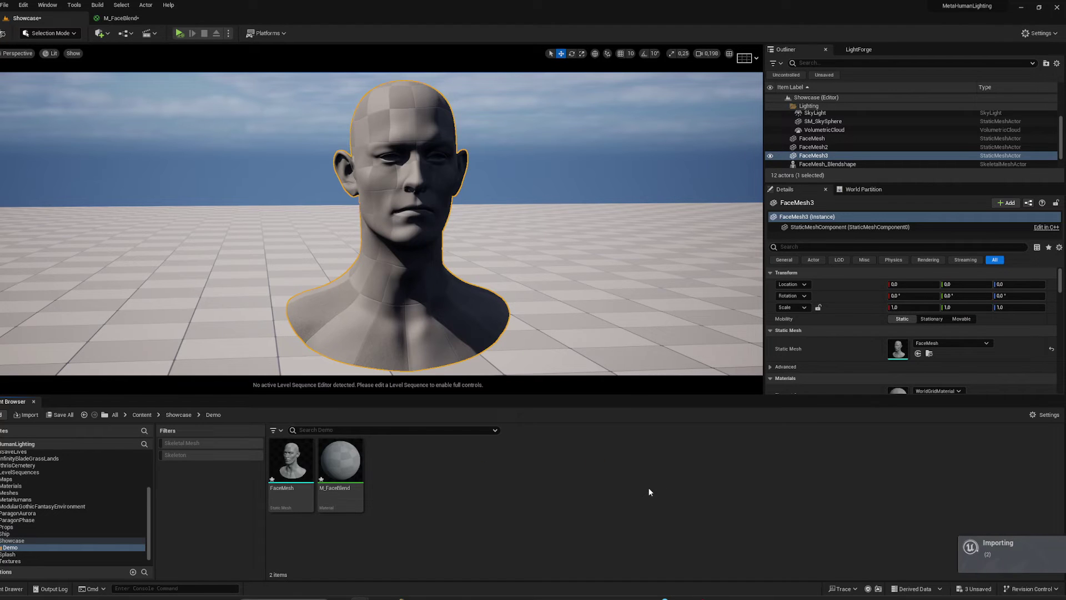
click(427, 476)
ctrl+click(383, 472)
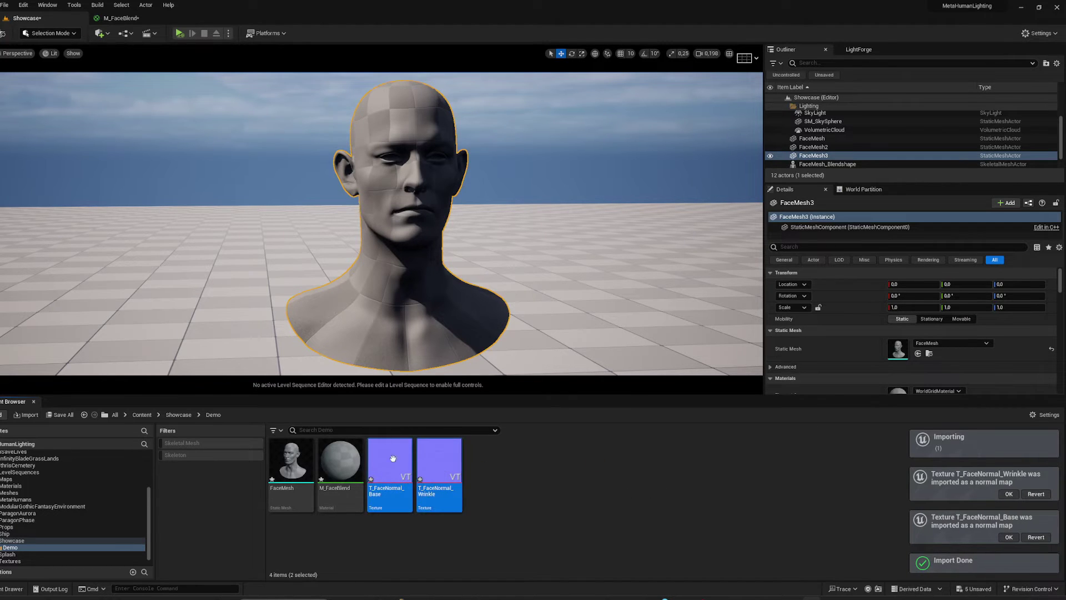
drag(383, 472, 349, 358)
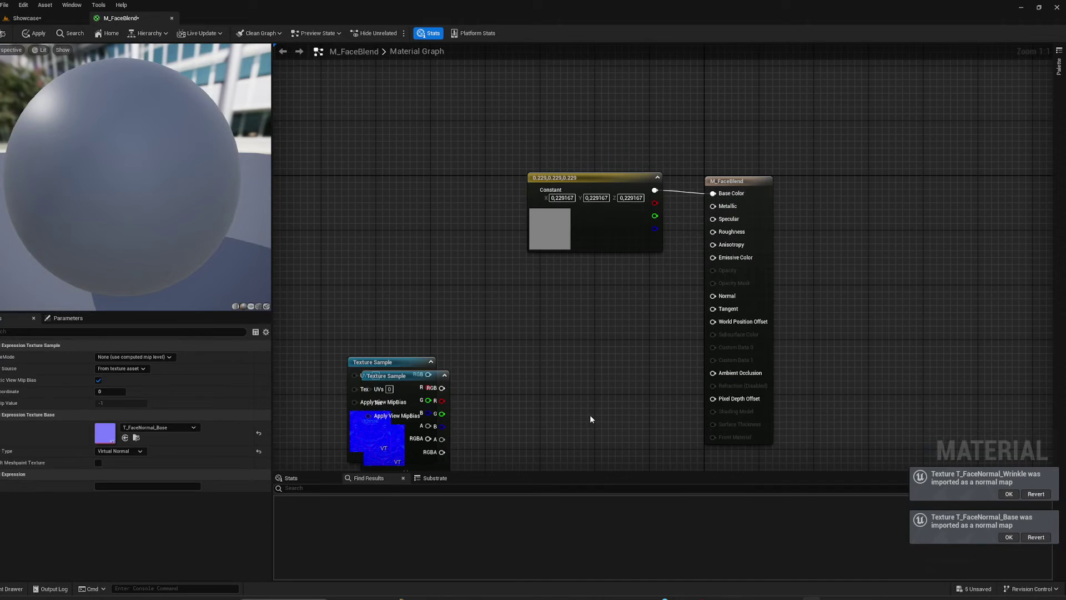
Stack the two texture samples, add a Lerp node, and connect the upper sample's RGB to A and the lower one's to B.
click(589, 414)
right_drag(522, 333, 575, 255)
drag(424, 385, 388, 423)
drag(463, 298, 417, 214)
click(524, 257)
click(553, 289)
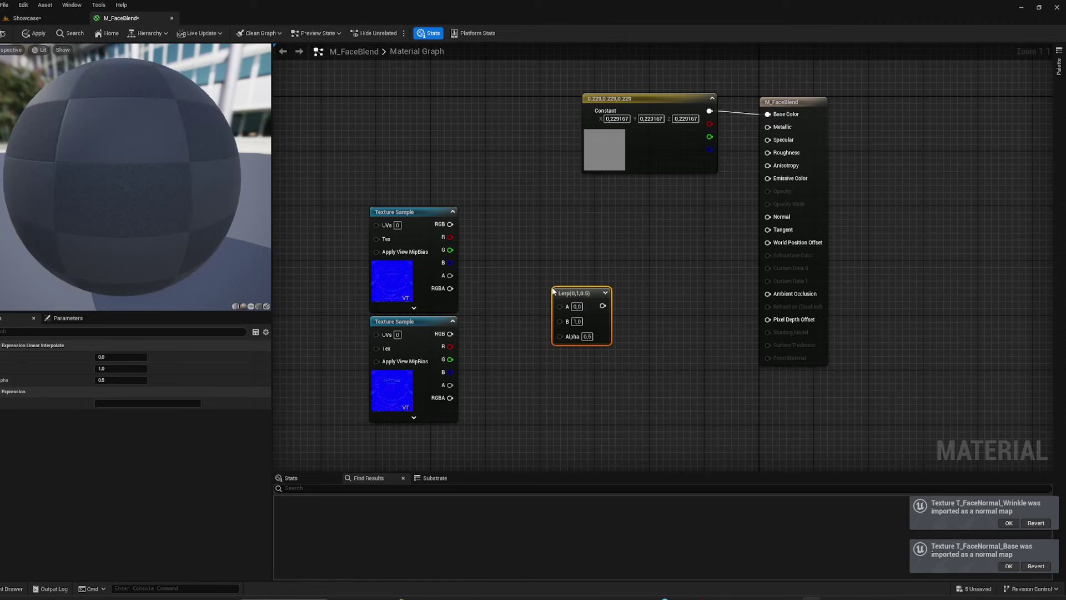
drag(544, 281, 564, 307)
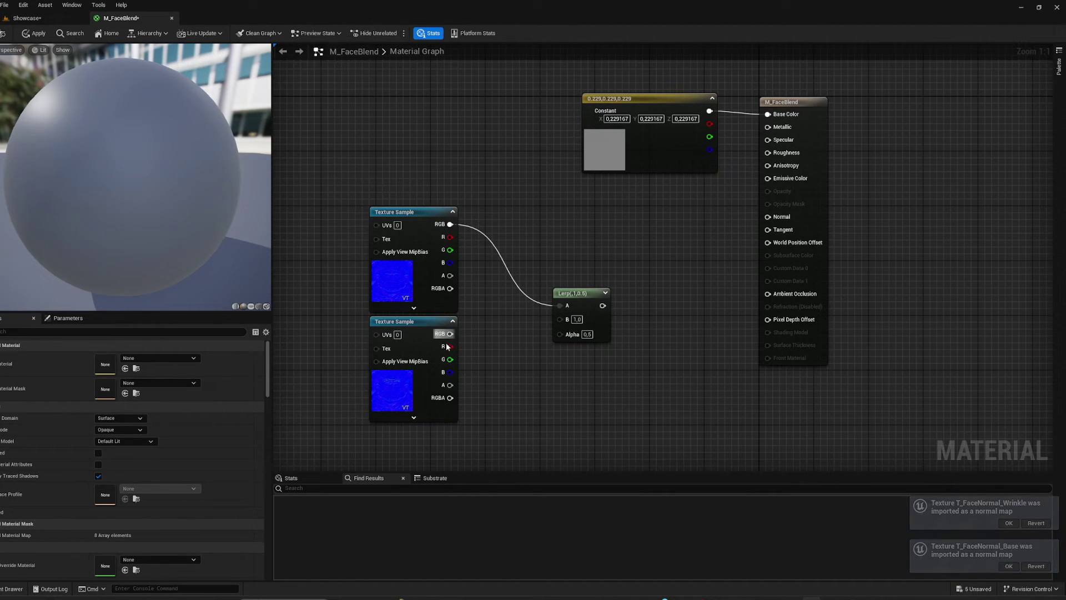
drag(448, 336, 562, 319)
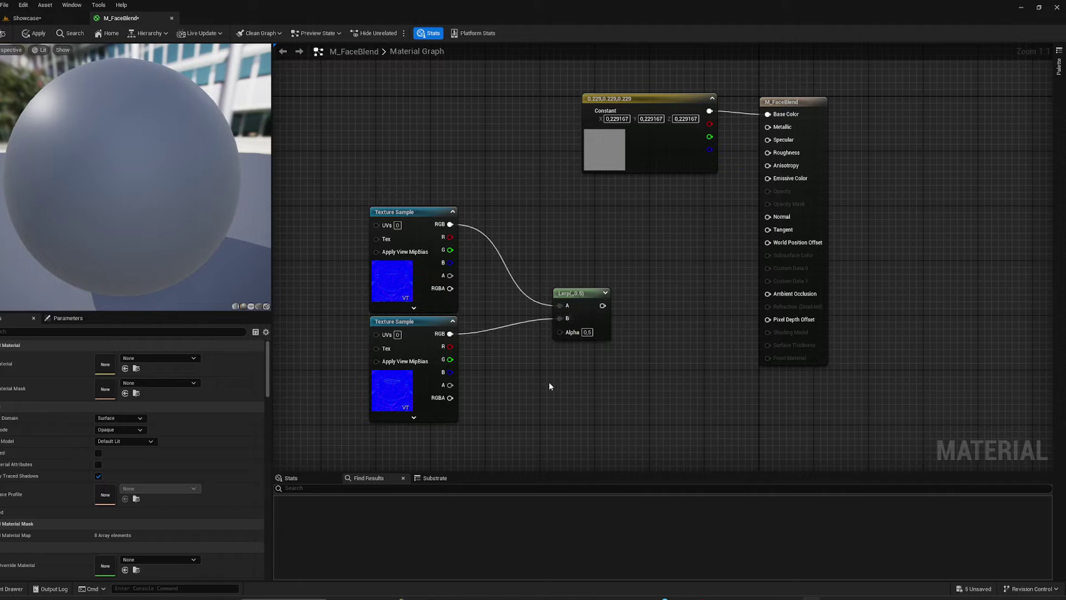
Add a constant feeding the Lerp's Alpha and convert it to a scalar parameter named Blend.
click(507, 376)
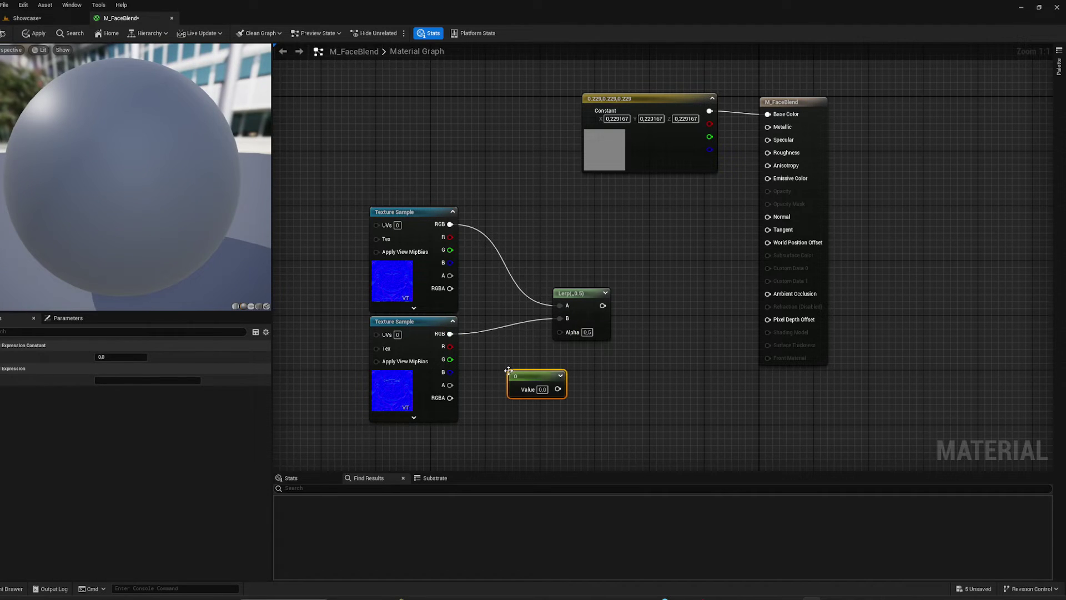
drag(557, 389, 559, 331)
right_click(529, 377)
click(569, 396)
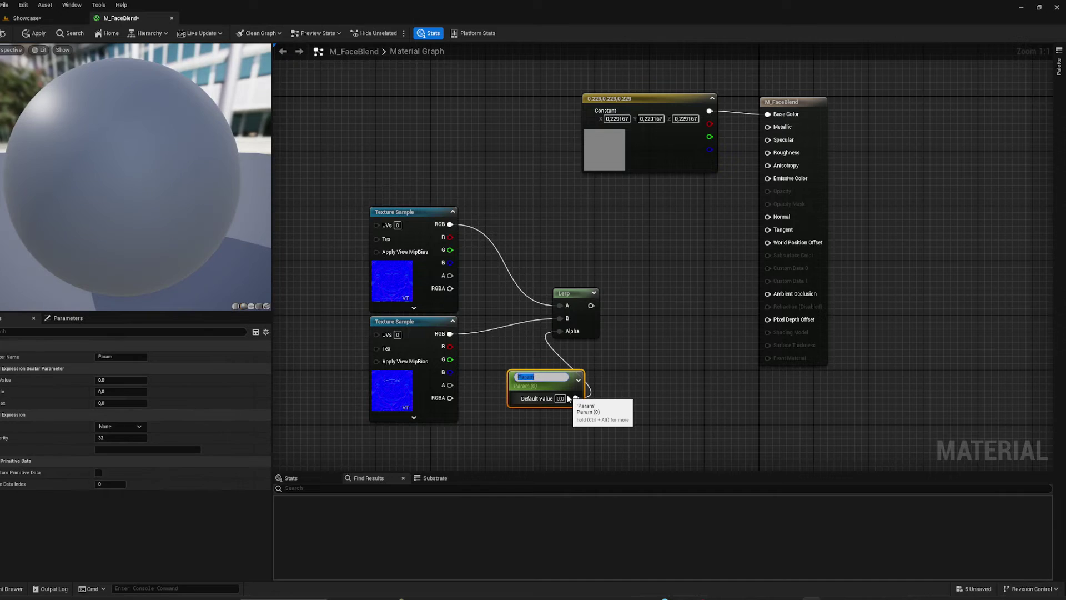
text(Blend)
key(Return)
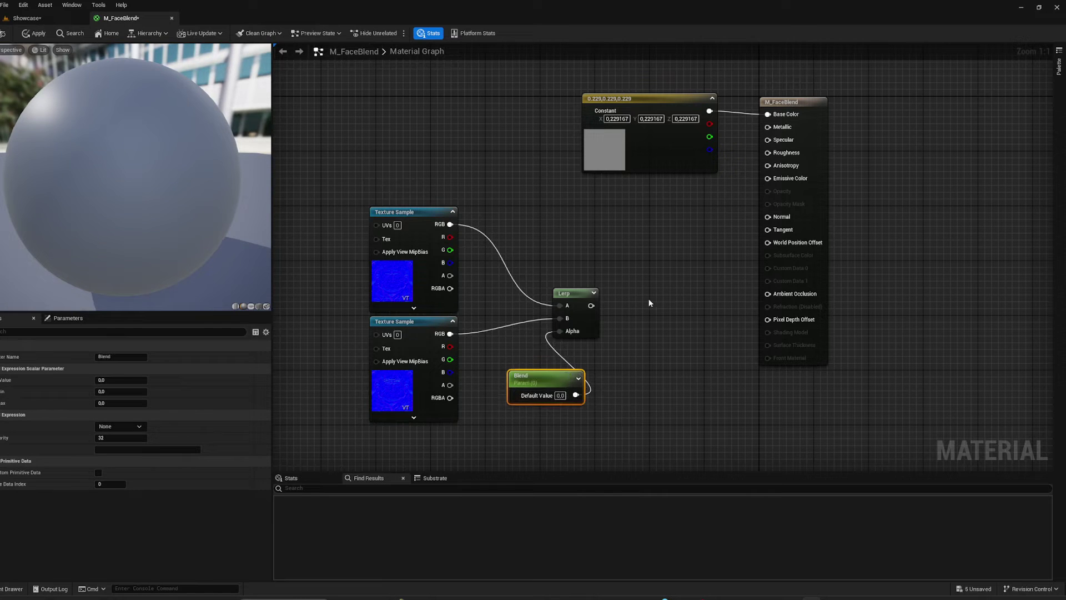
Connect the Lerp output to the material's Normal input, apply the material, and return to the Showcase level.
drag(591, 305, 769, 217)
click(34, 34)
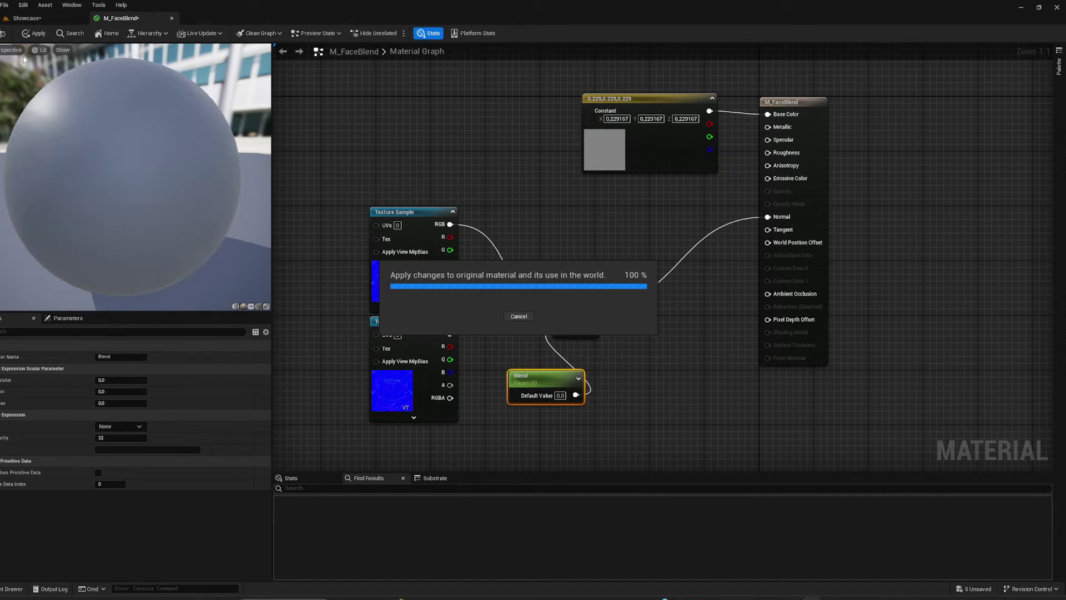
click(56, 18)
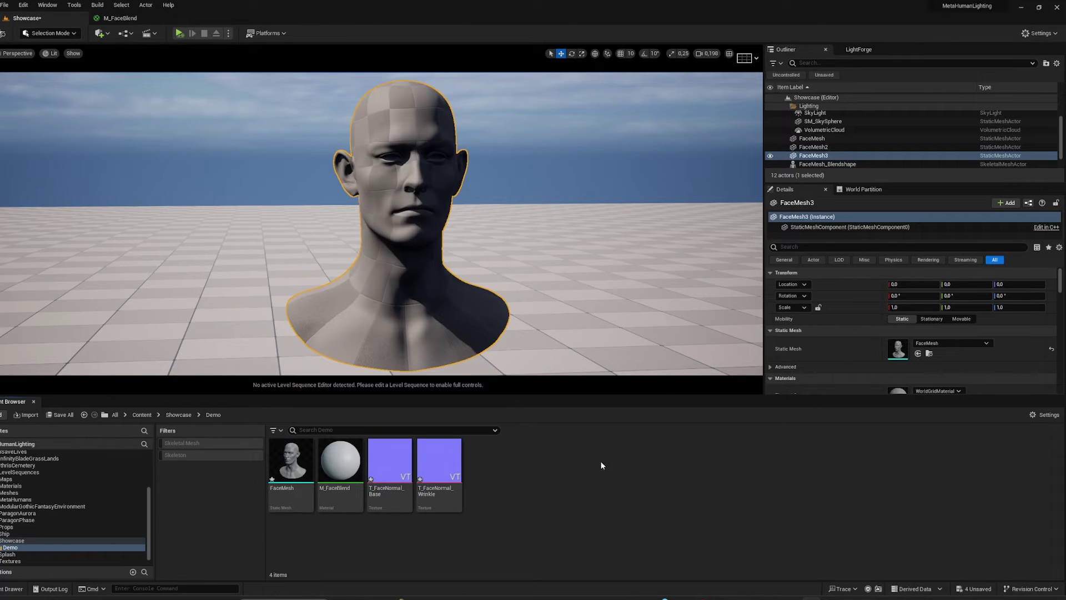
Create a material instance of M_FaceBlend named M_FaceBlend_Inst and assign it to the FaceMesh3 actor.
right_click(321, 481)
click(400, 239)
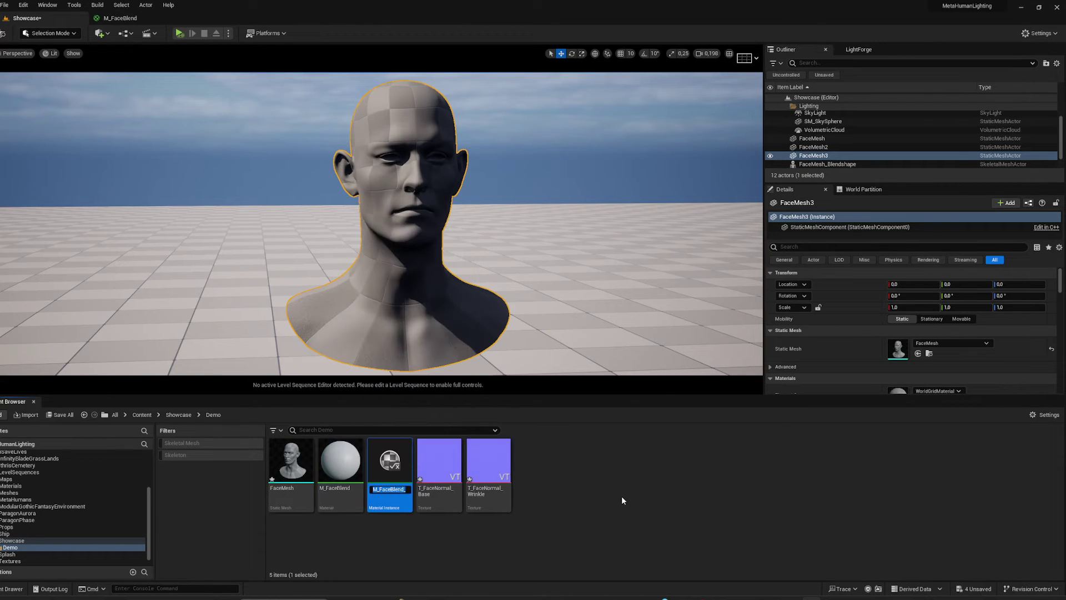
key(Return)
drag(390, 461, 928, 392)
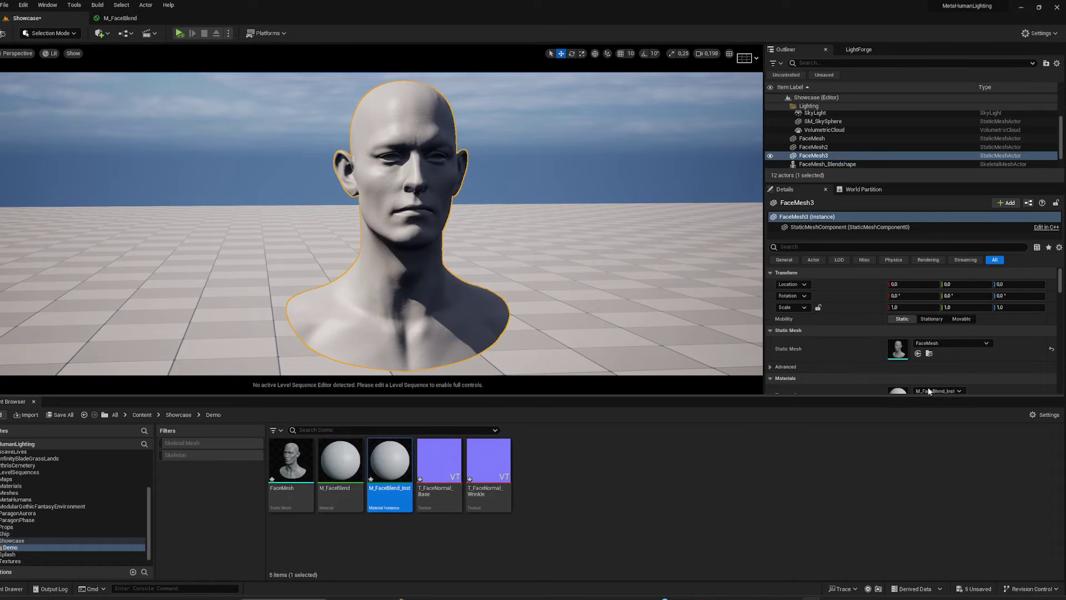
Open M_FaceBlend_Inst, place its editor beside the level viewport, and raise the Blend parameter to preview the forehead wrinkles.
double_click(386, 466)
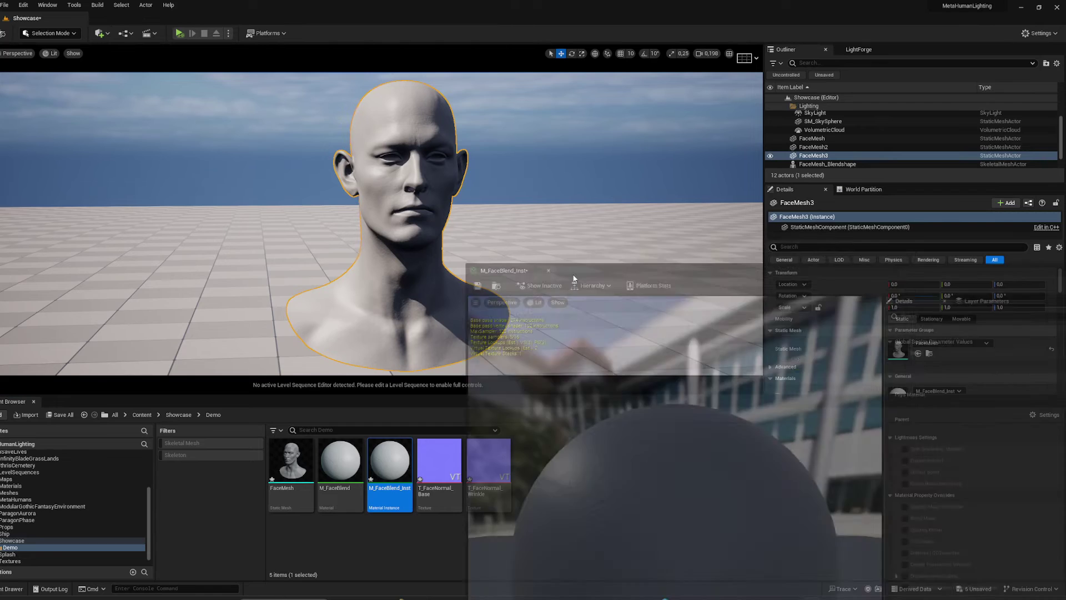
drag(574, 279, 909, 27)
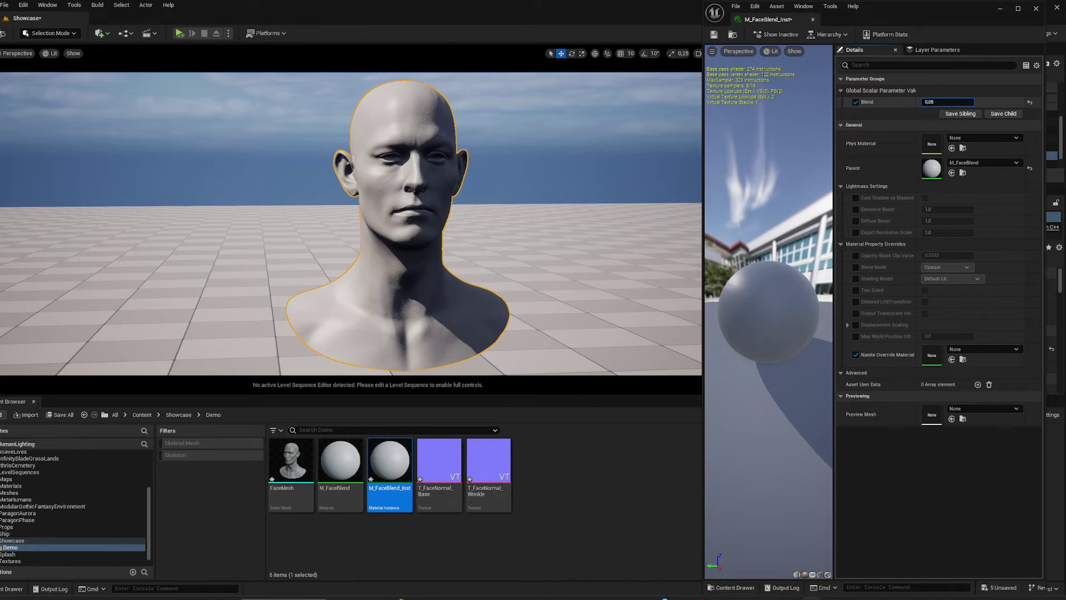
drag(928, 102, 978, 101)
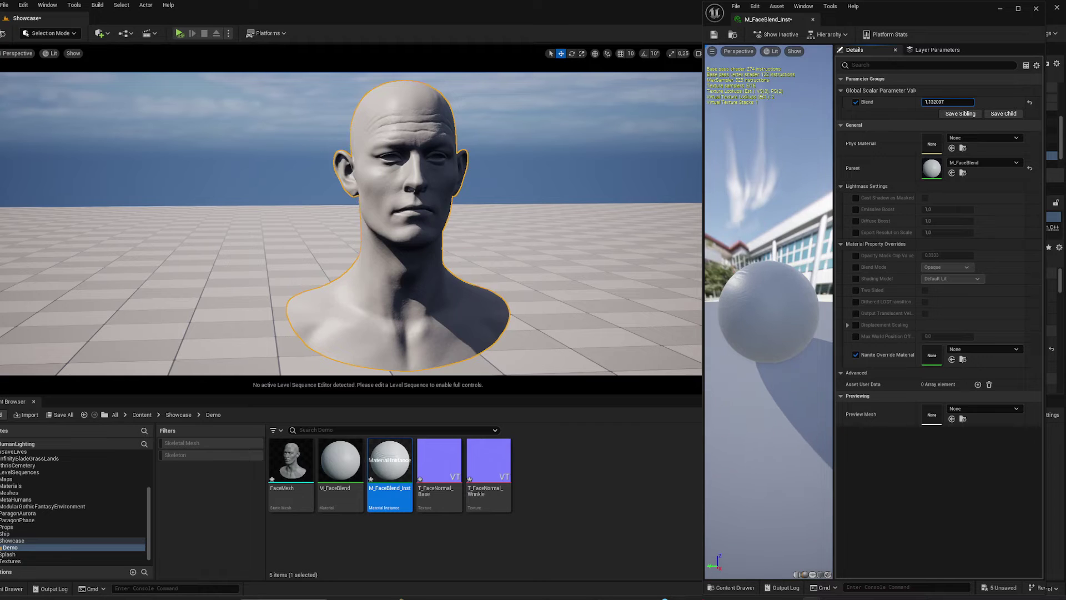
Compare the face with the Blend parameter switched between 0 and 1, finishing with Blend set to 0.
click(949, 102)
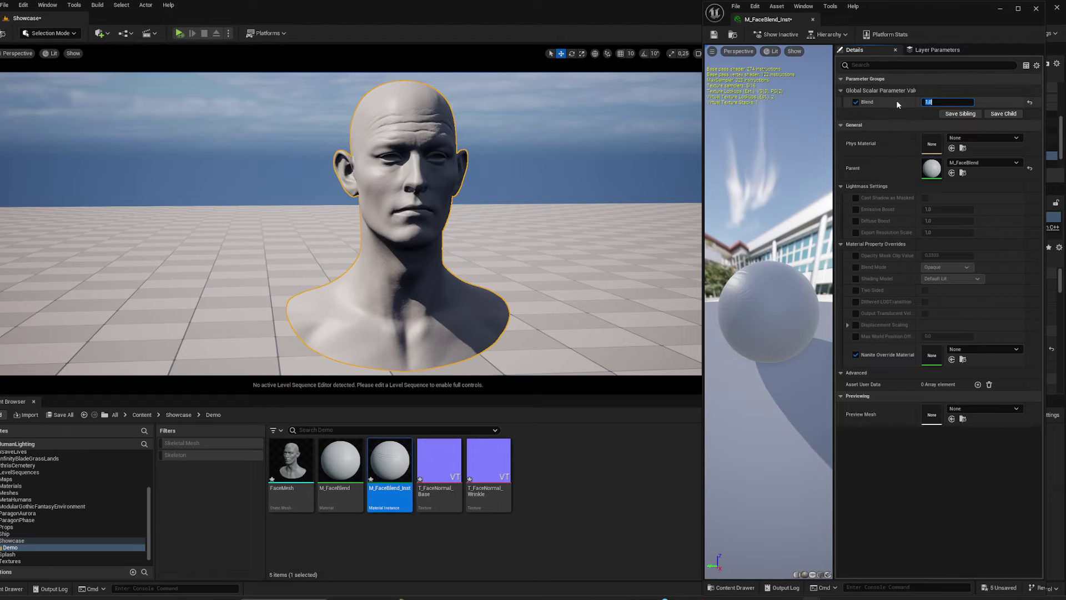
text(0)
key(Return)
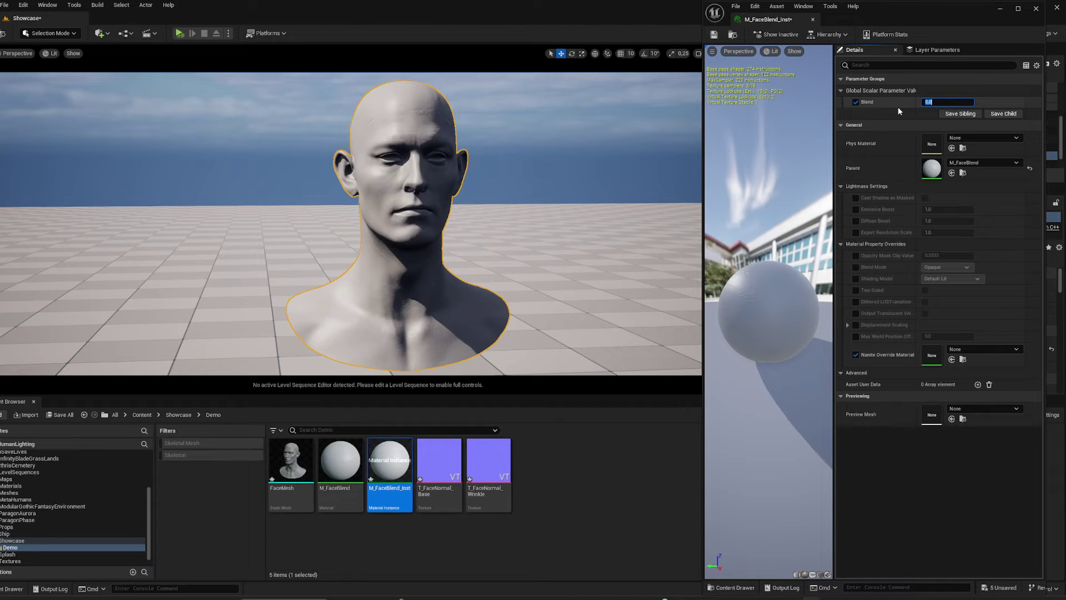
text(0)
key(Return)
text(1)
key(Return)
text(0)
key(Return)
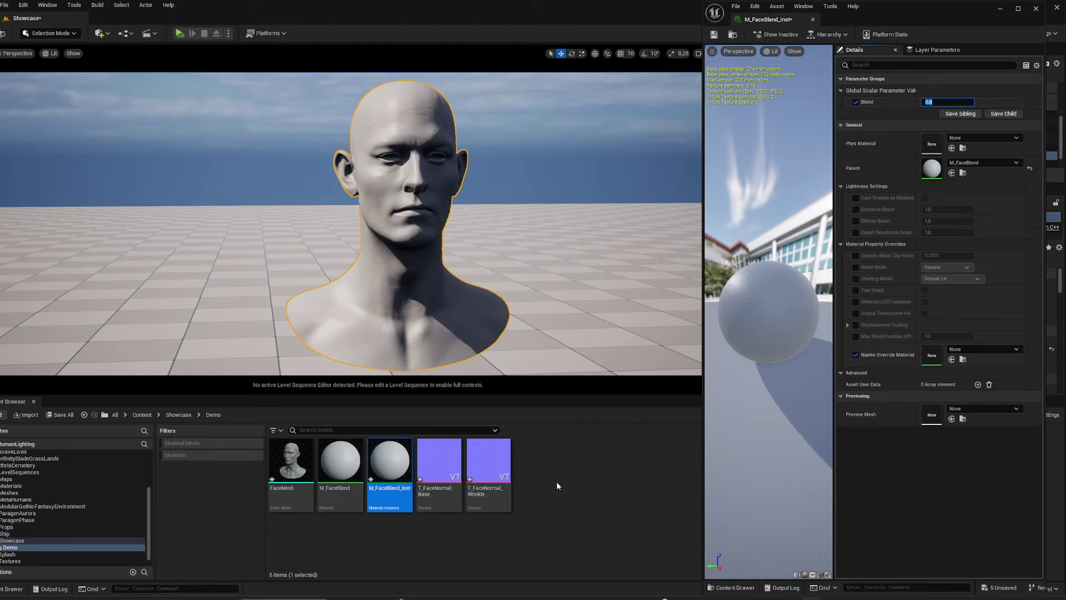
click(610, 487)
Switch to Face.ma in Maya, duplicate the Head mesh, and move the copy about 47.5 units along X.
mouse_move(659, 597)
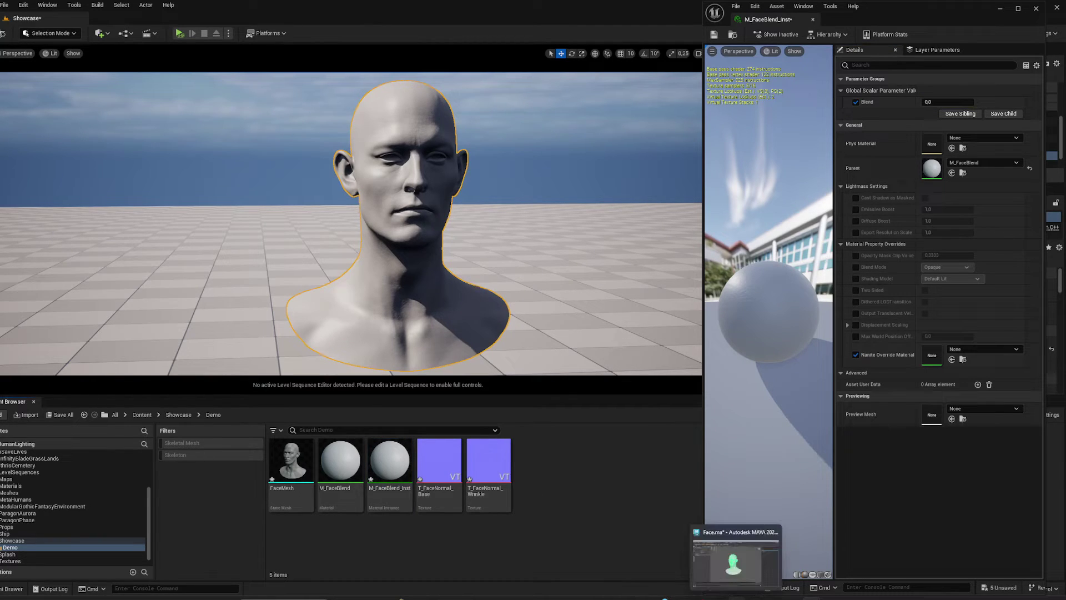
click(736, 597)
click(616, 326)
click(503, 341)
alt+drag(643, 339, 659, 341)
key(w)
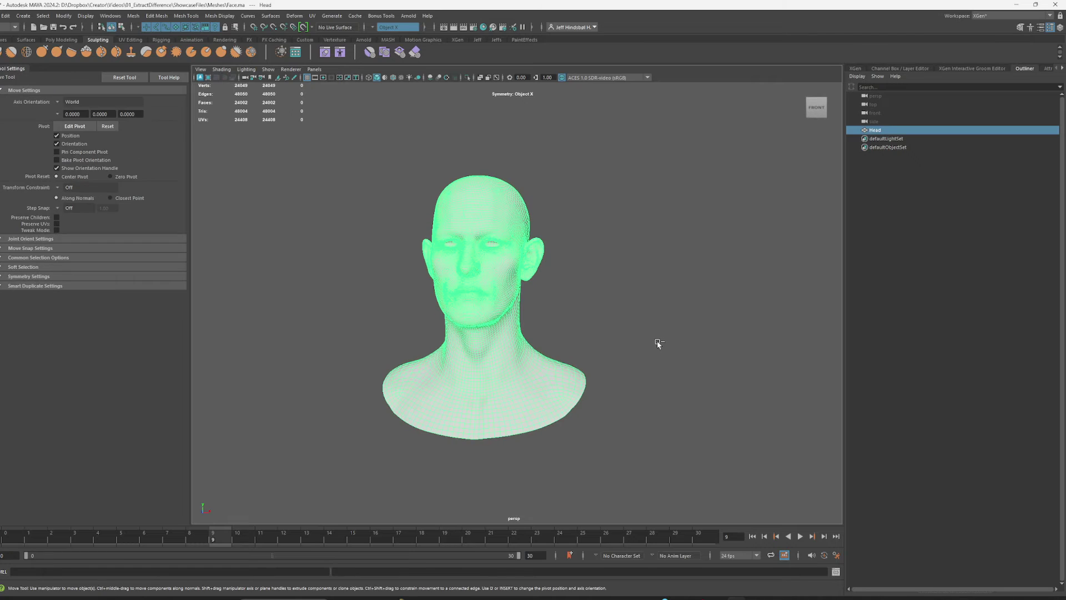
key(ctrl+d)
alt+right_drag(701, 356, 445, 364)
alt+drag(444, 364, 455, 397)
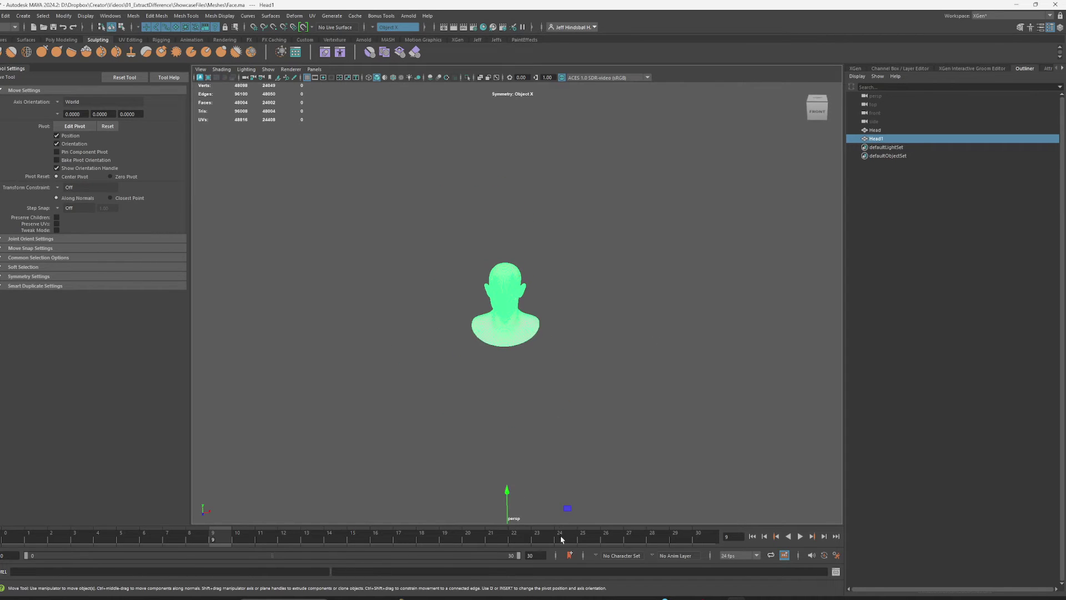
alt+right_drag(587, 473, 548, 501)
drag(585, 525, 650, 522)
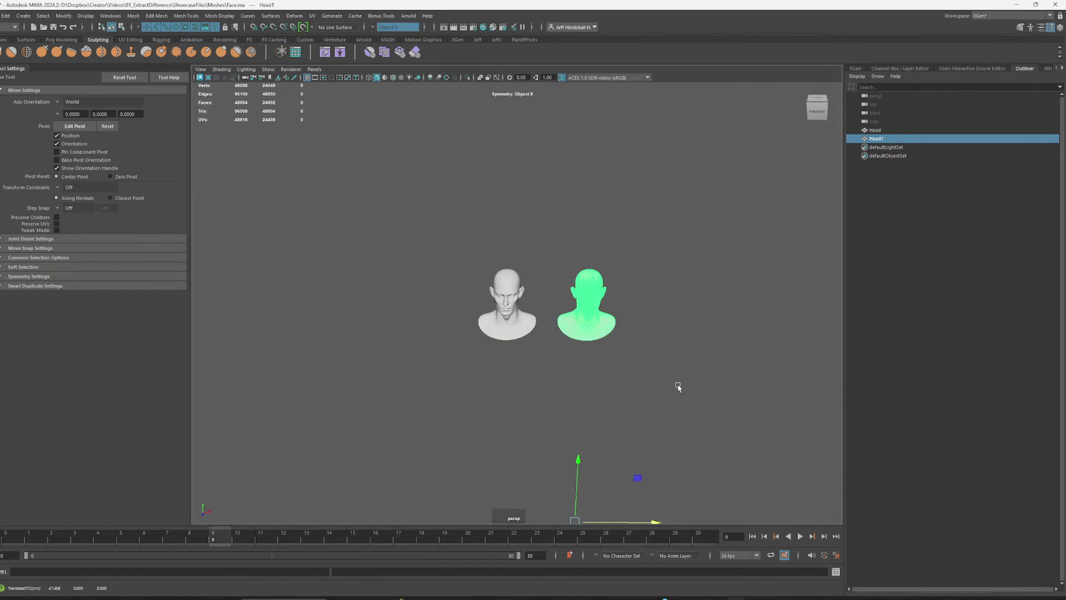
key(f)
Rename the duplicated head mesh as Blend.
click(888, 147)
double_click(905, 139)
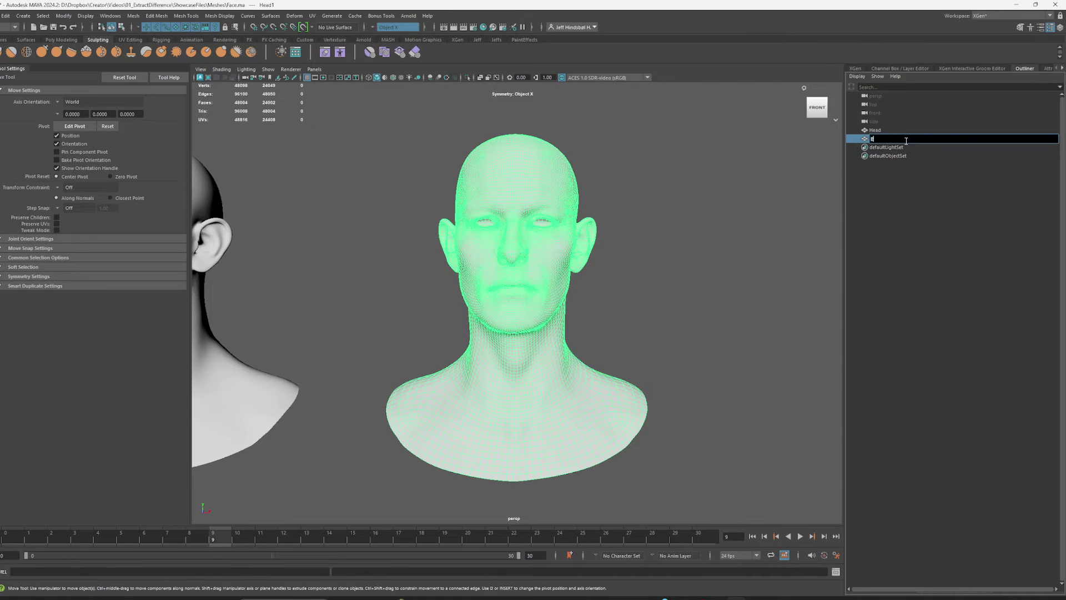
key(Return)
scroll(655, 231, up, 5)
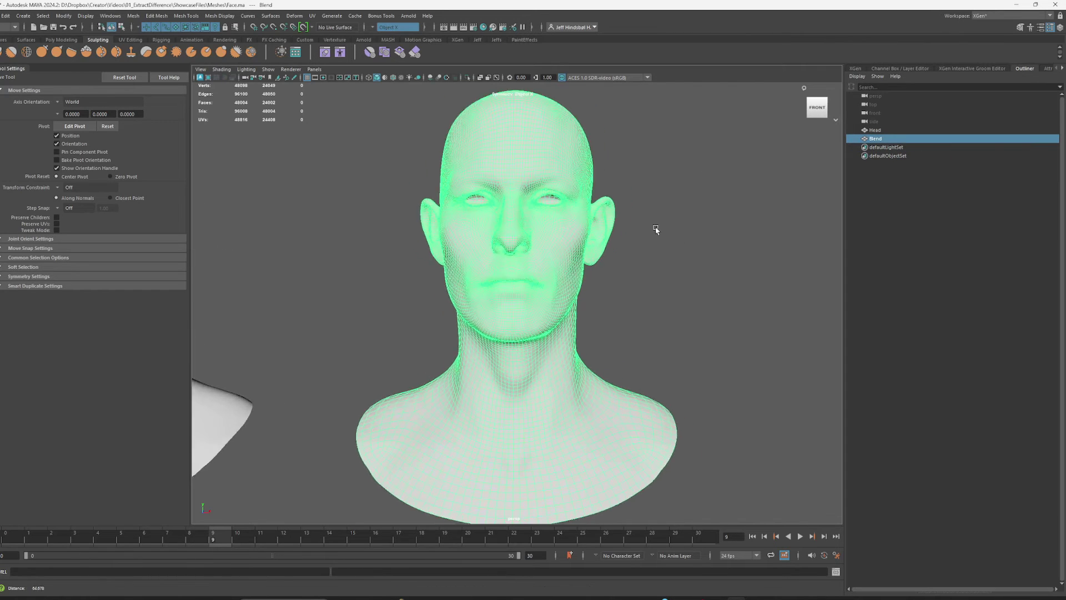
click(41, 55)
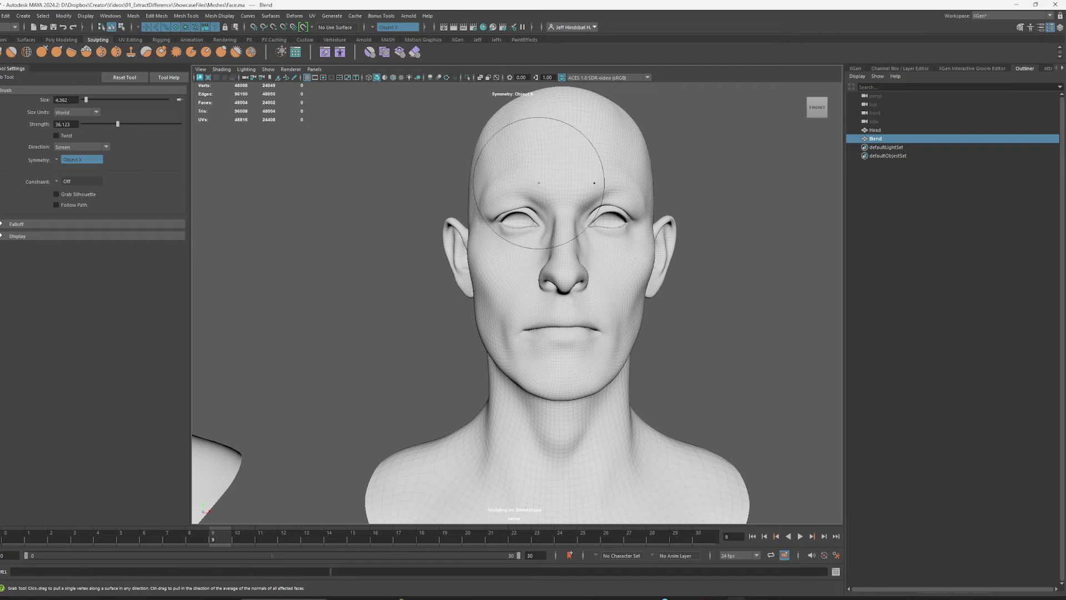
alt+drag(578, 178, 622, 255)
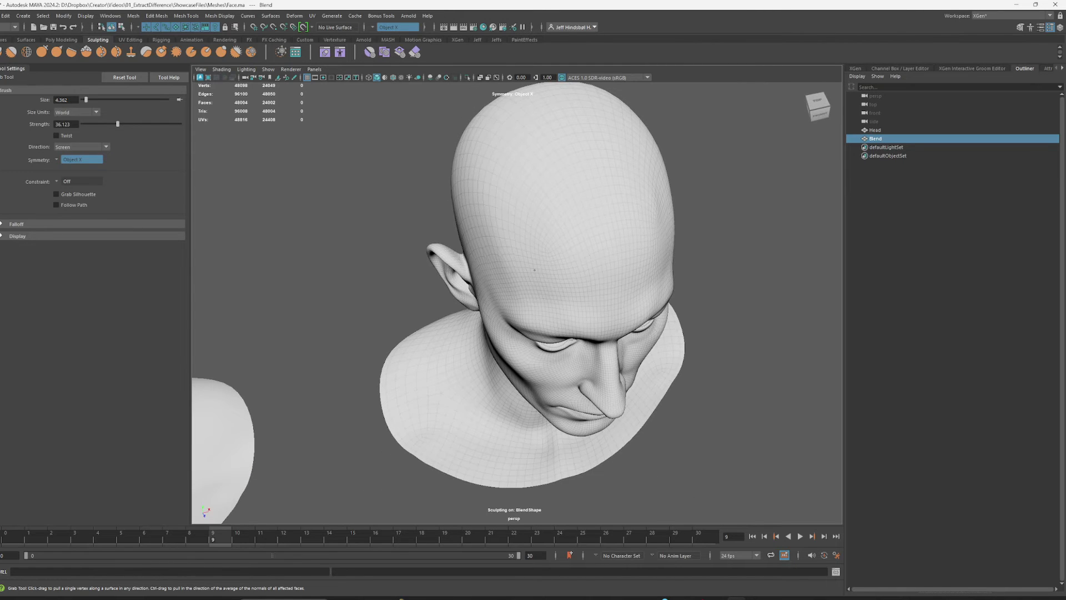
key(q)
Create a blend shape deformer on the Head mesh, using the Blend mesh as its target.
alt+drag(715, 309, 768, 295)
alt+right_drag(768, 294, 583, 250)
alt+middle_drag(619, 256, 706, 224)
alt+right_drag(707, 225, 725, 260)
alt+drag(726, 260, 744, 228)
key(ctrl+a)
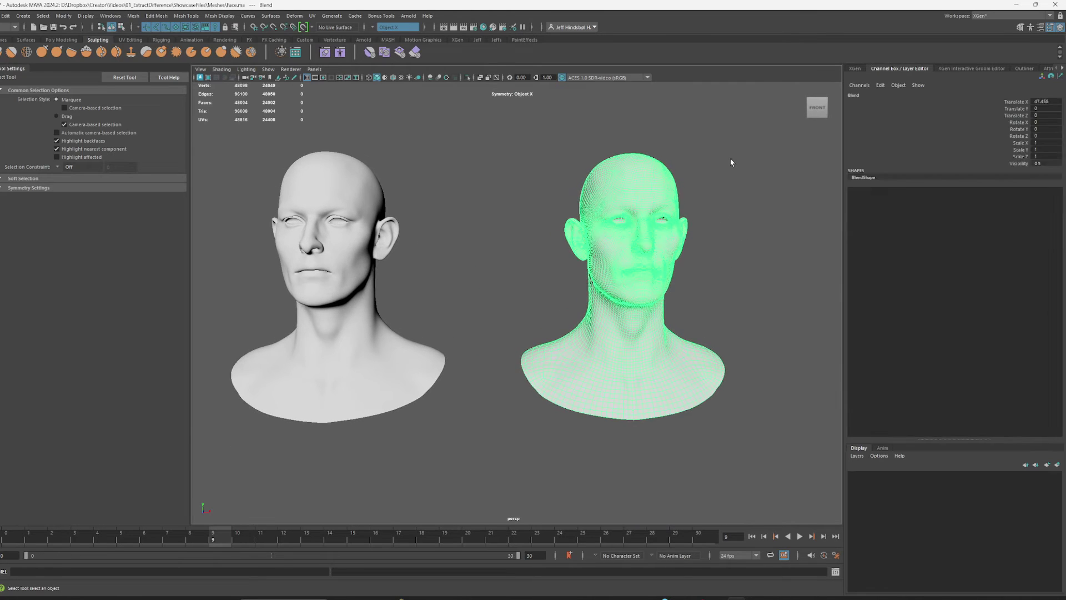
click(724, 164)
click(642, 185)
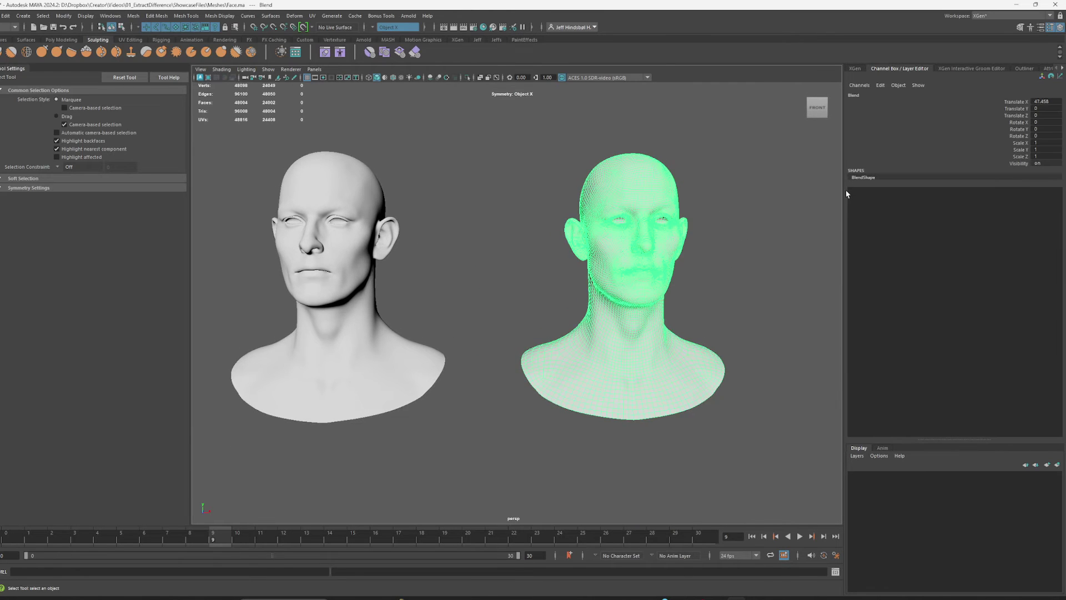
shift+click(311, 165)
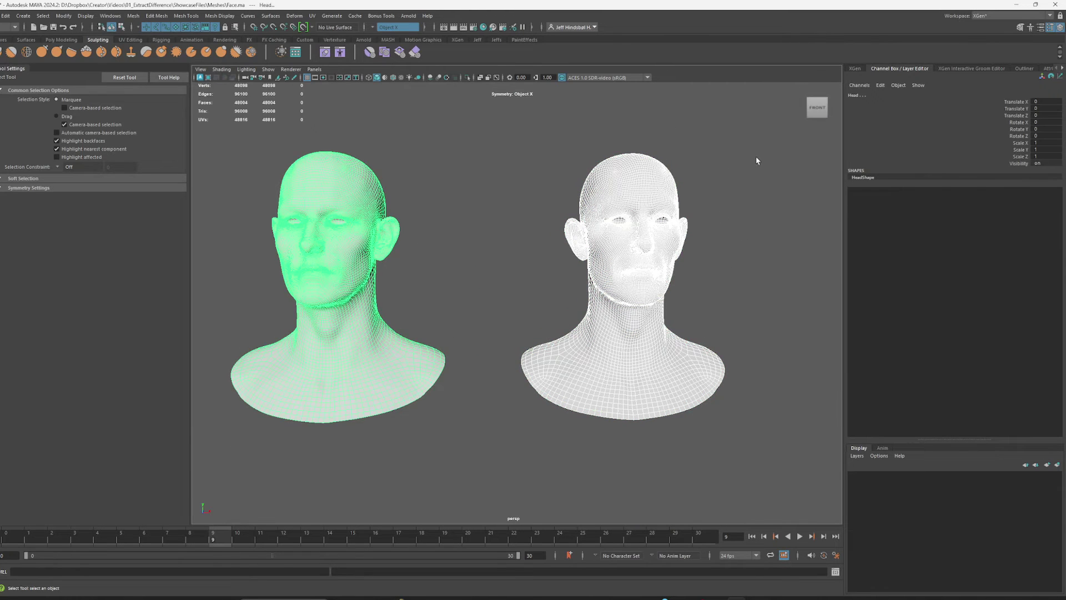
click(295, 15)
click(311, 38)
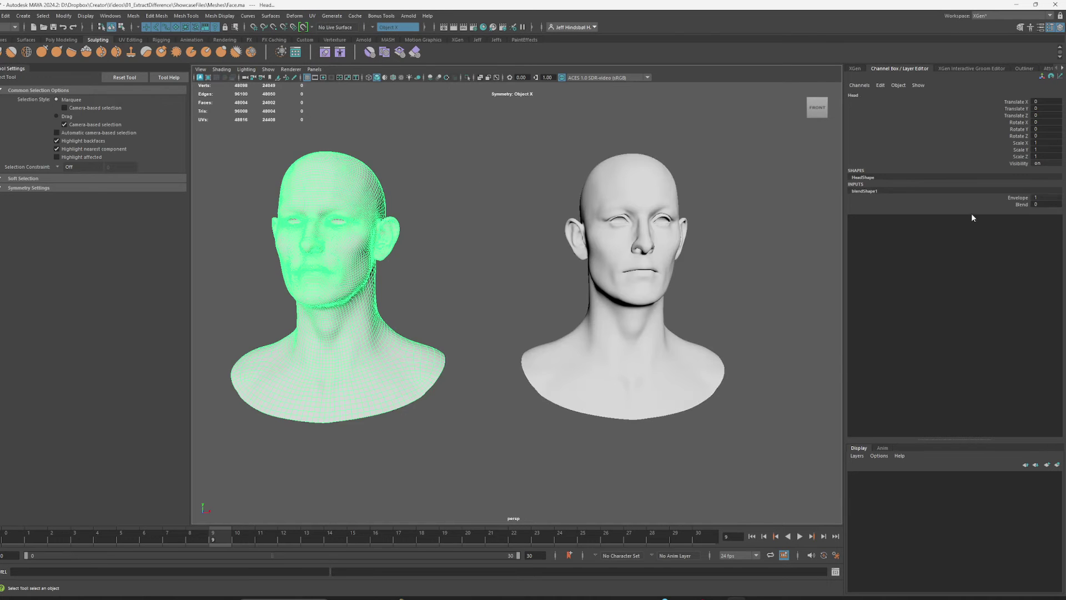
Activate the Blend weight channel of the Head mesh's blend shape for interactive adjustment.
click(1022, 205)
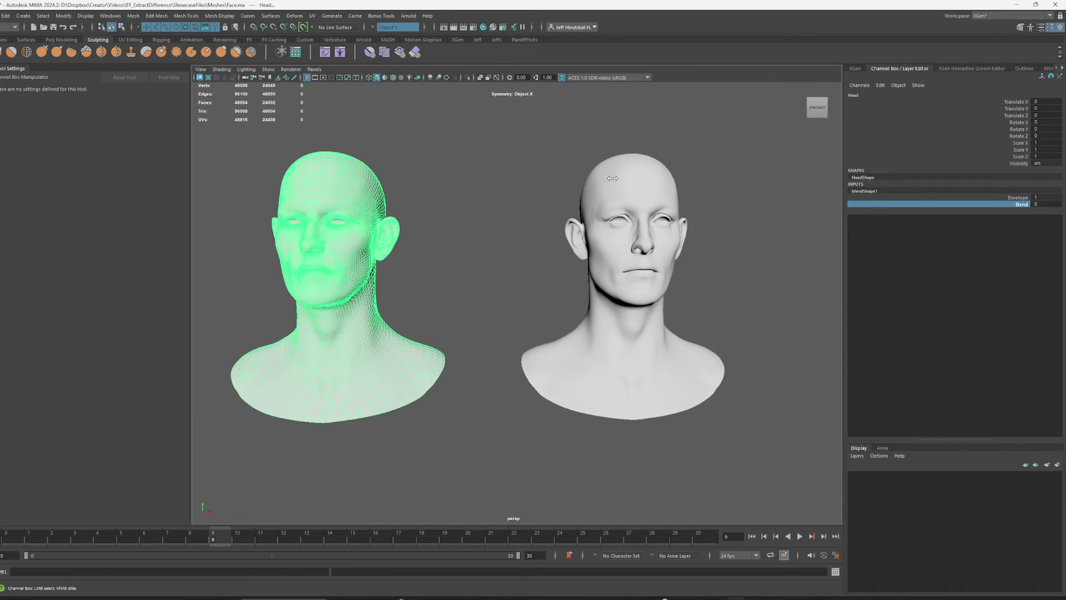
scroll(612, 186, up, 2)
click(542, 180)
Export both head meshes as an FBX, overwriting the existing FaceMesh_Blendshape.fbx in the Meshes folder.
scroll(543, 180, down, 4)
drag(721, 161, 388, 278)
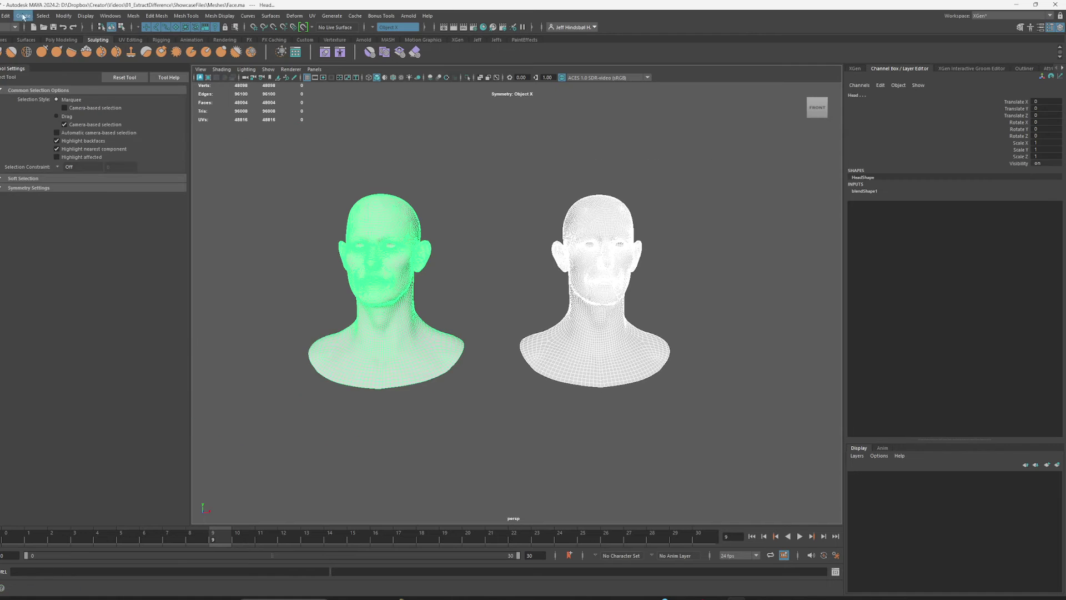
click(1, 16)
click(20, 129)
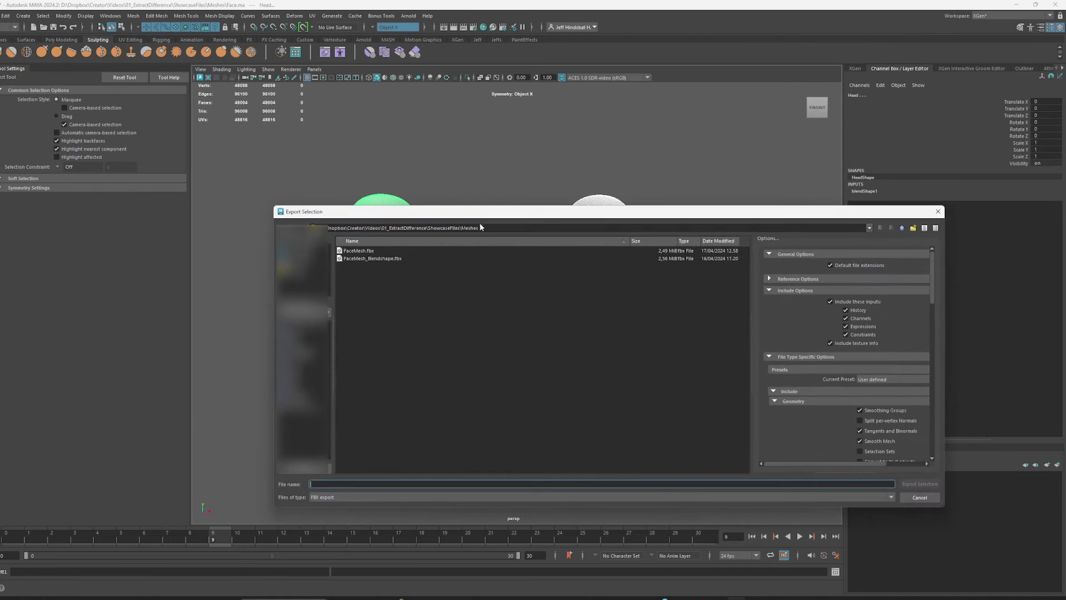
double_click(400, 258)
click(582, 371)
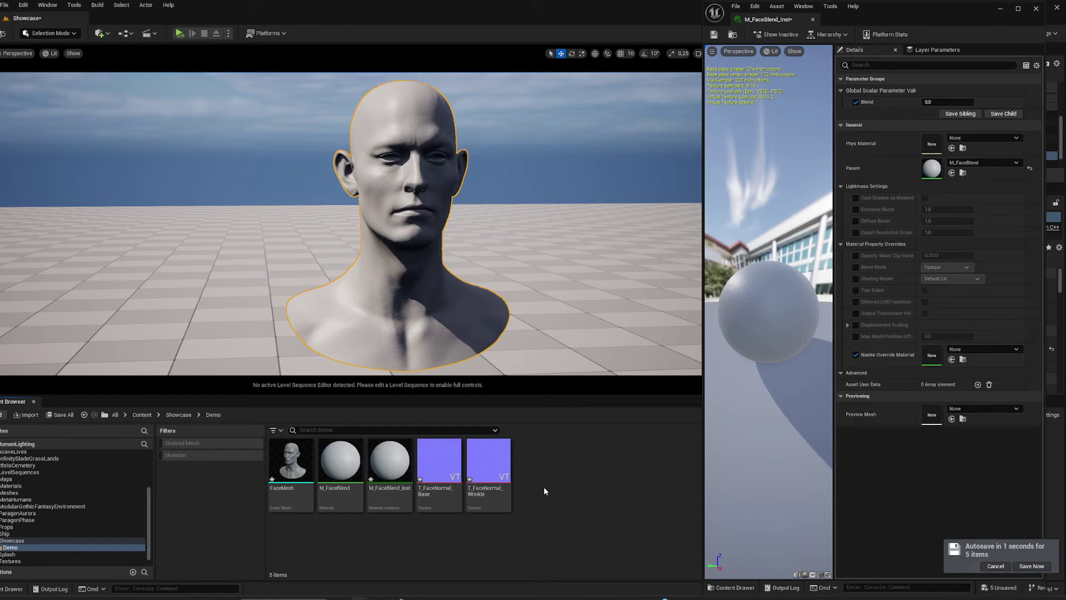
In Unreal, import FaceMesh_Blendshape into the Demo folder as a skeletal mesh with Import Morph Targets enabled.
mouse_move(359, 598)
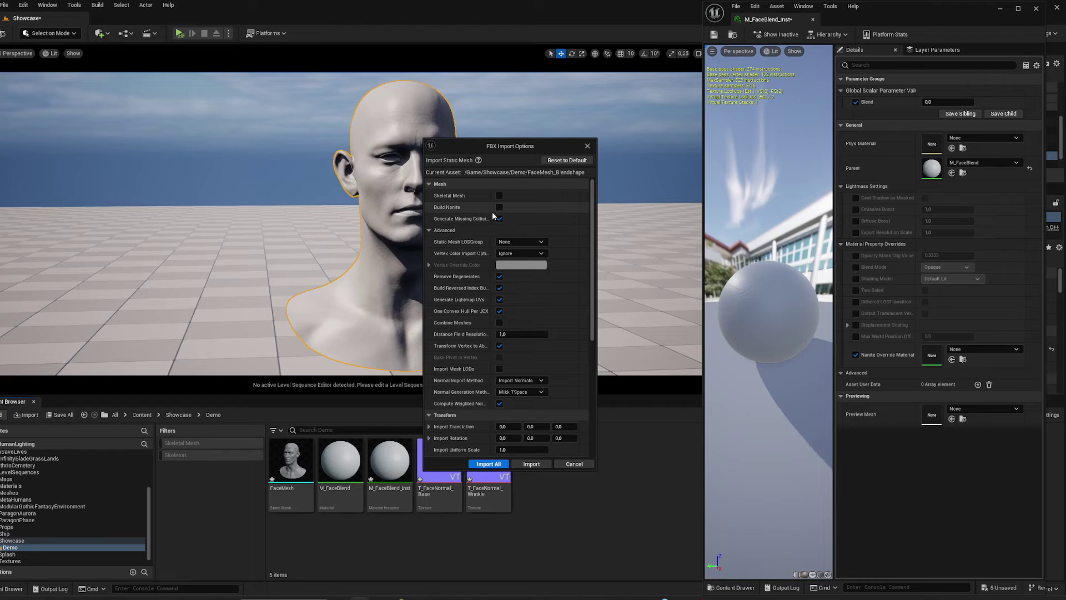
drag(523, 143, 621, 123)
click(597, 175)
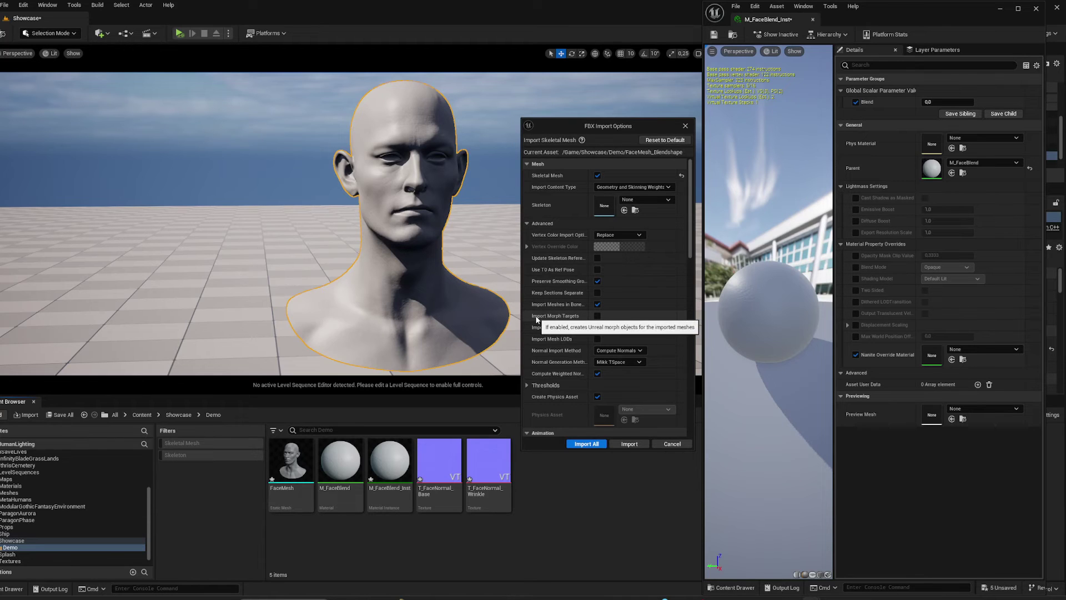
click(597, 315)
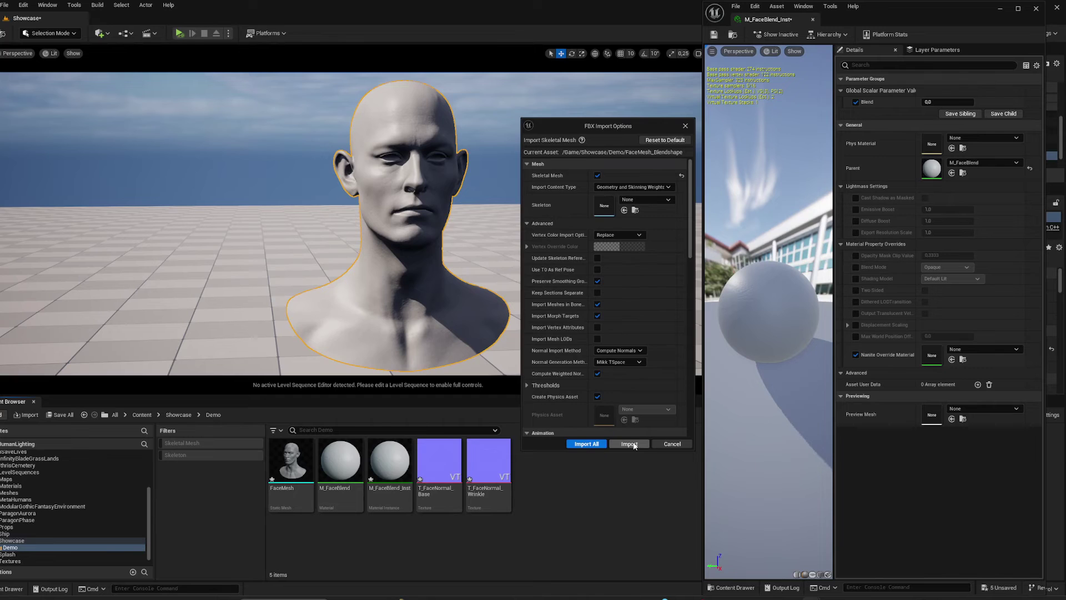
click(629, 443)
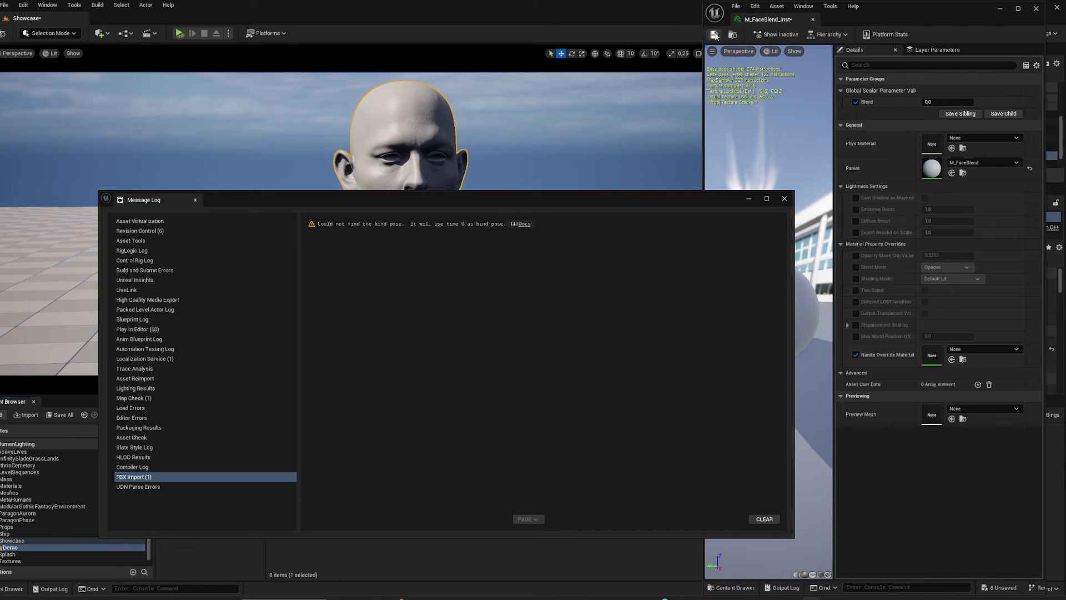
Save M_FaceBlend_Inst, then close its editor and the message log.
click(714, 35)
click(813, 20)
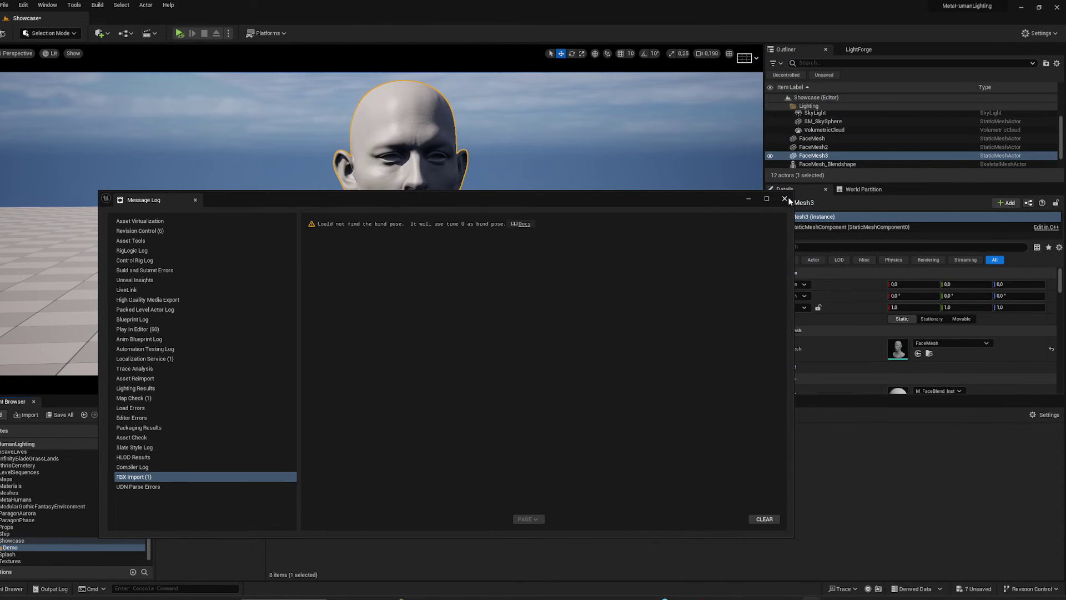
click(514, 432)
click(736, 503)
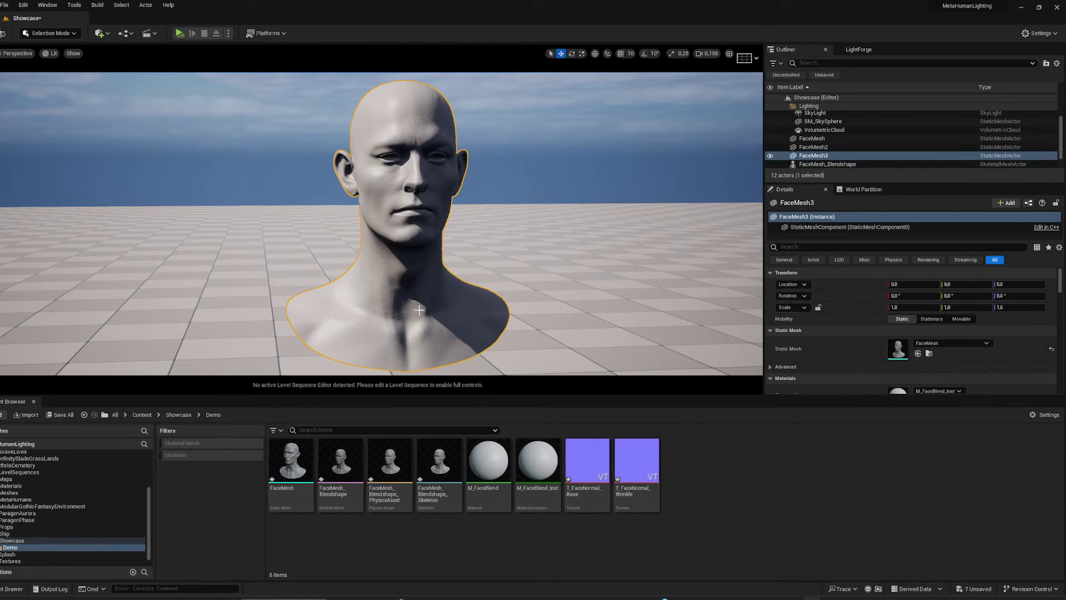
Replace the FaceMesh3 actor in the level with the FaceMesh_Blendshape skeletal mesh, located at 0, 0, 0.
key(Delete)
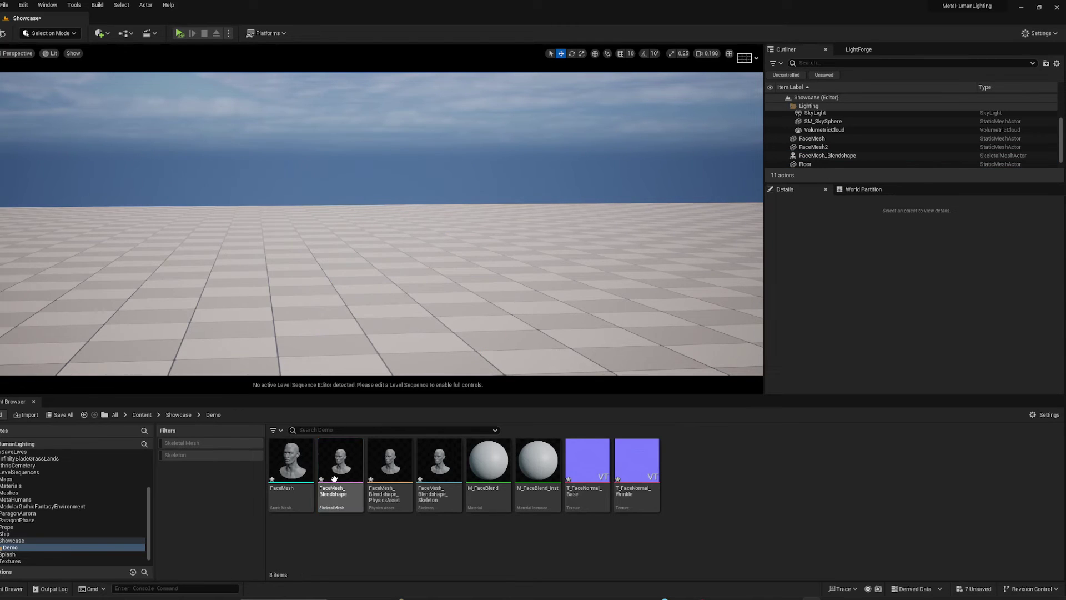
drag(340, 461, 348, 351)
click(1051, 283)
click(814, 528)
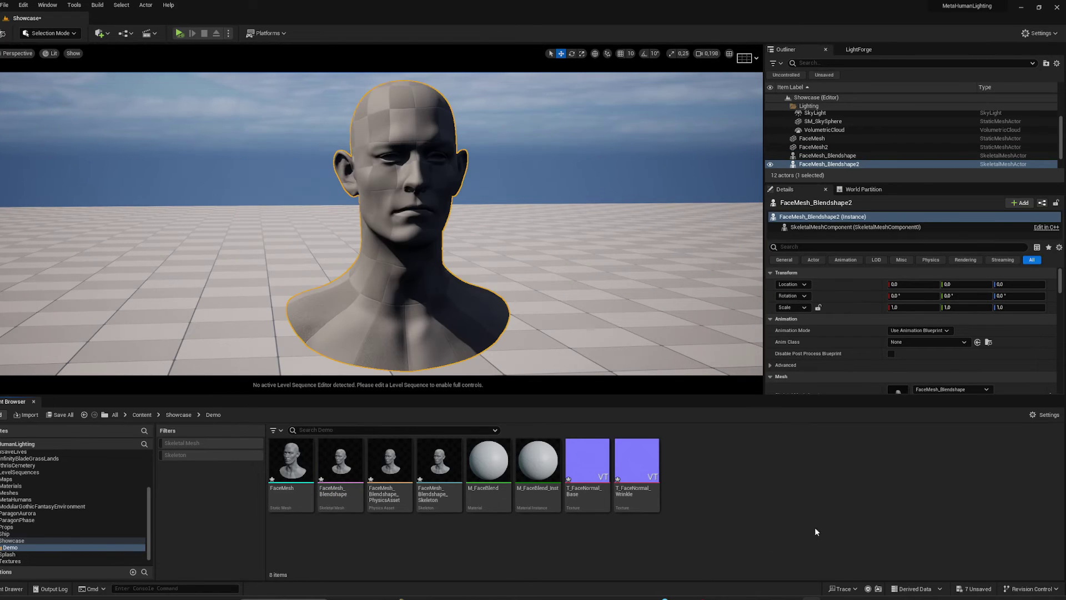
Apply the M_FaceBlend_Inst material to the FaceMesh_Blendshape head placed in the level.
click(537, 463)
click(831, 498)
drag(552, 466, 412, 267)
click(786, 501)
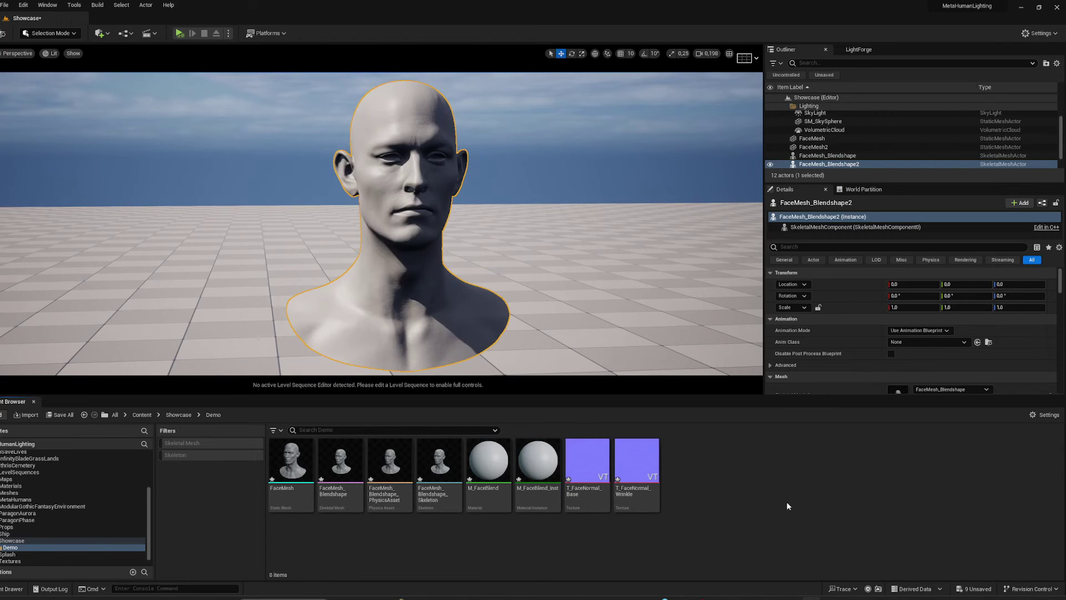
Create an animation asset from the FaceMesh_Blendshape mesh's current pose in the Demo folder, named AnimationBlend.
click(360, 475)
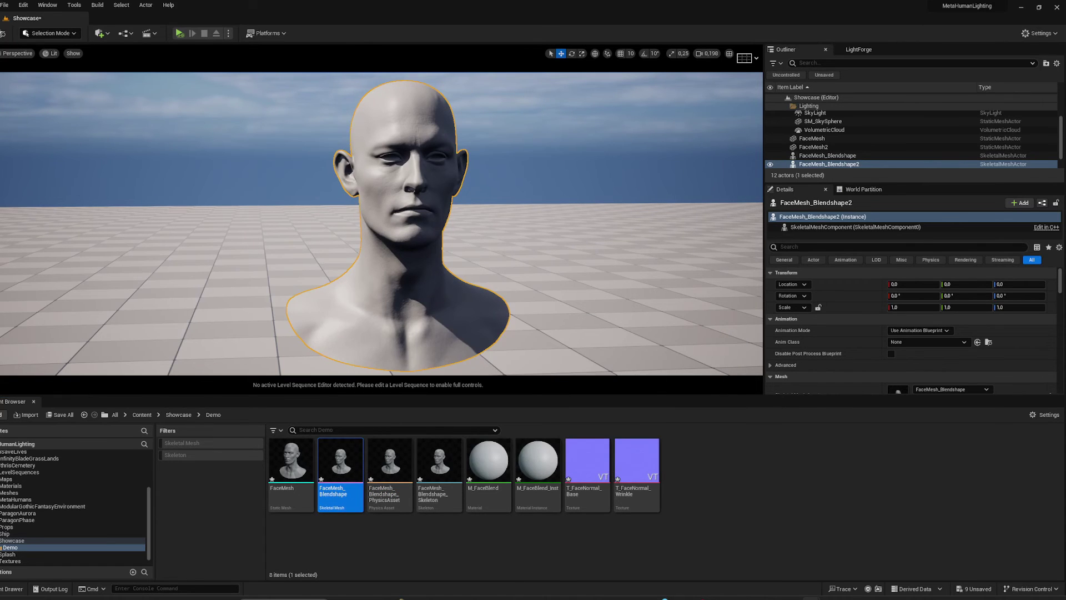
double_click(359, 475)
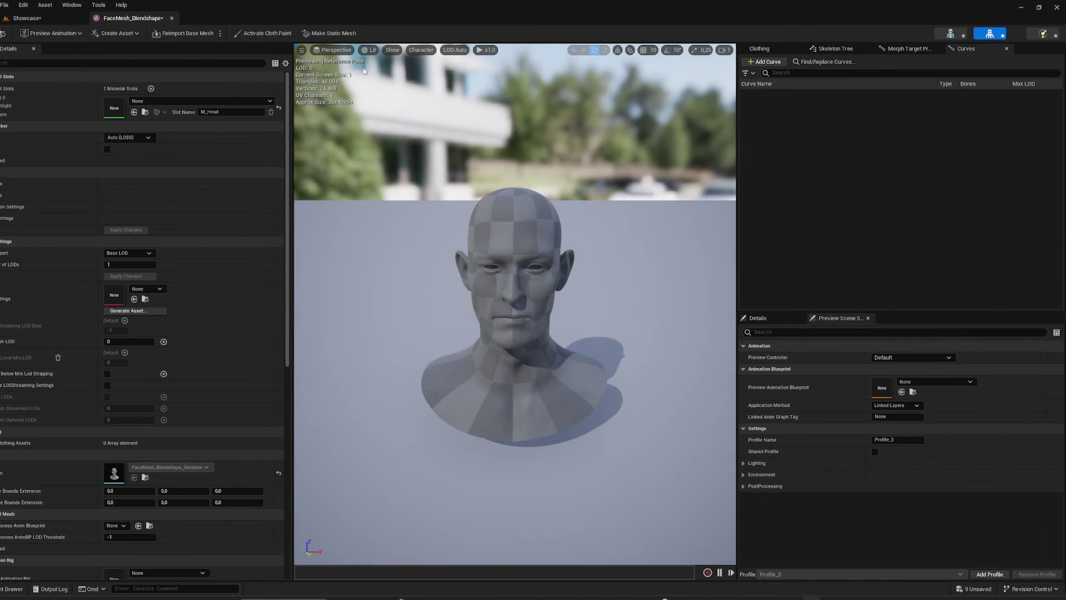
click(135, 35)
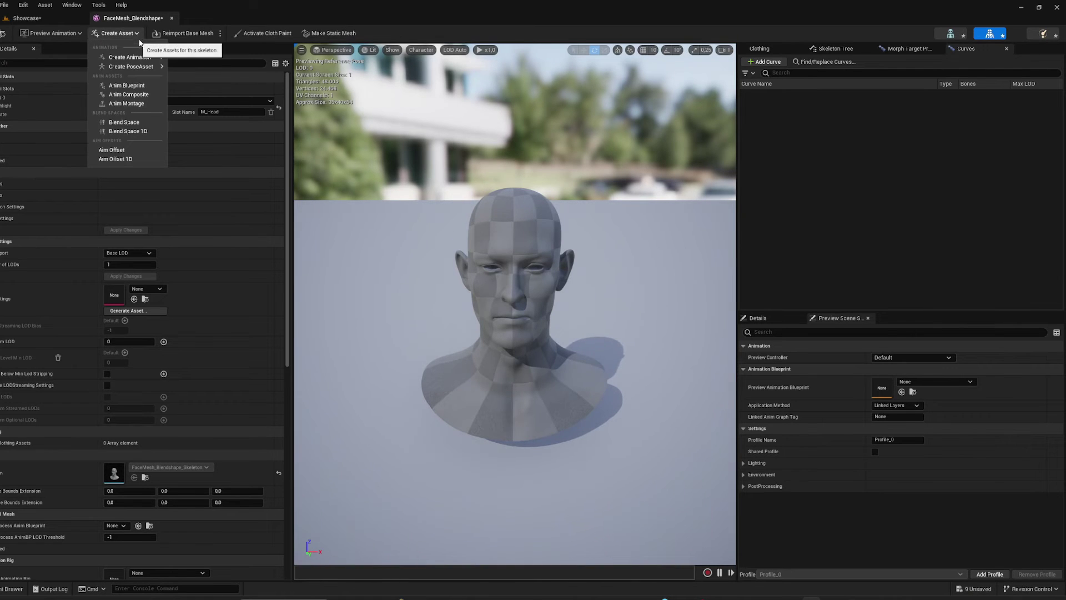
mouse_move(141, 57)
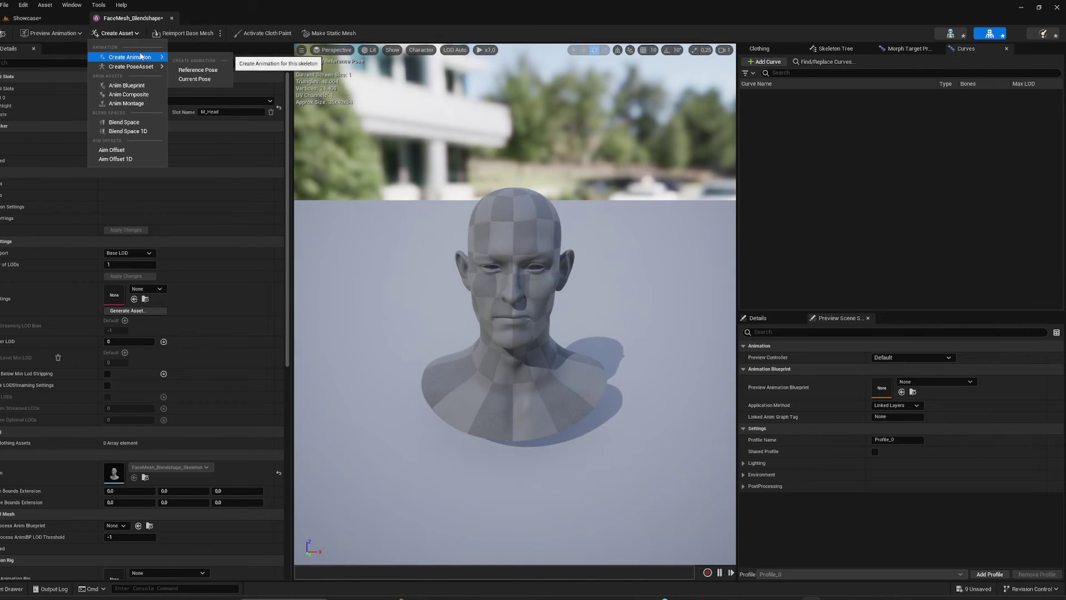
click(204, 81)
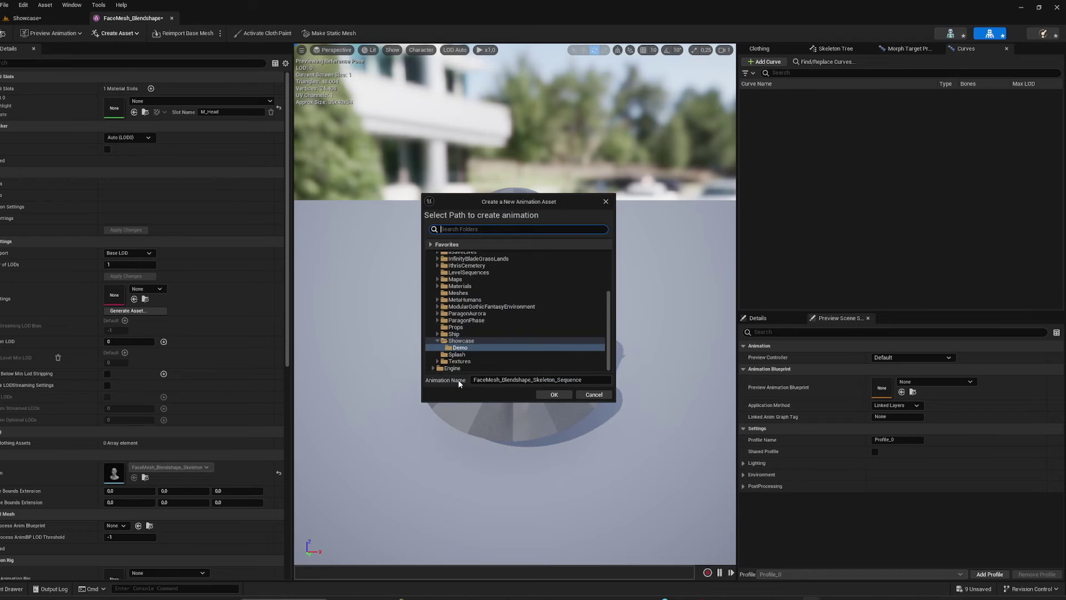
key(Tab)
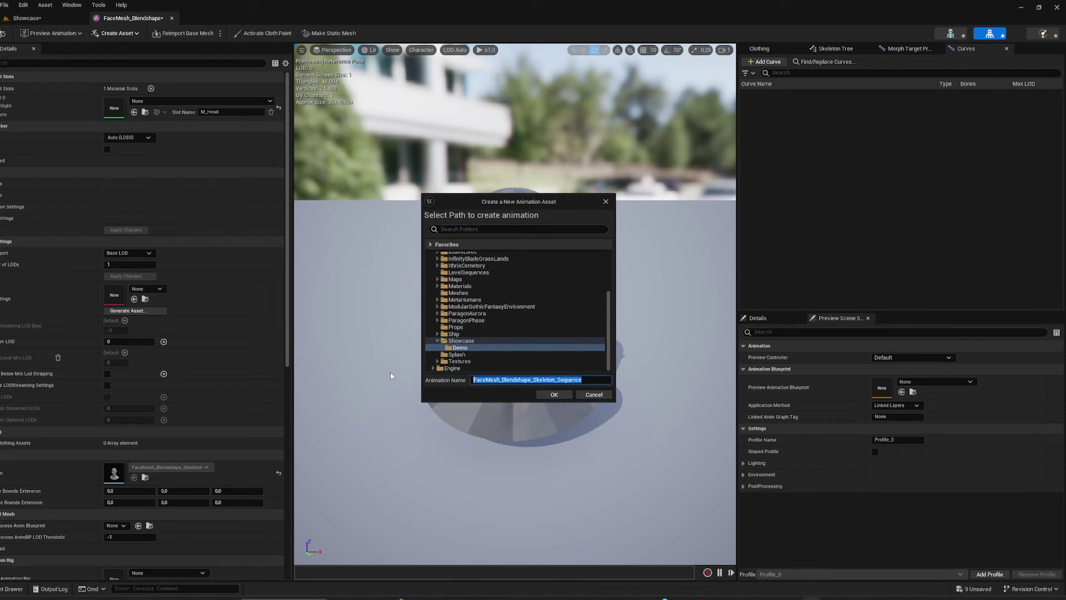
text(Animation)
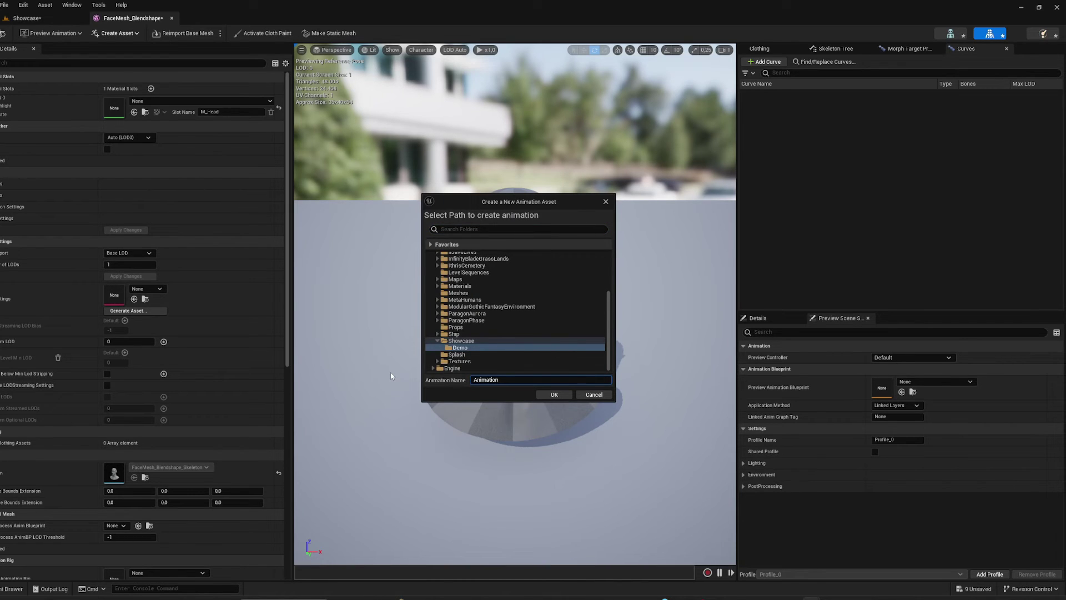
text(Blend)
click(544, 394)
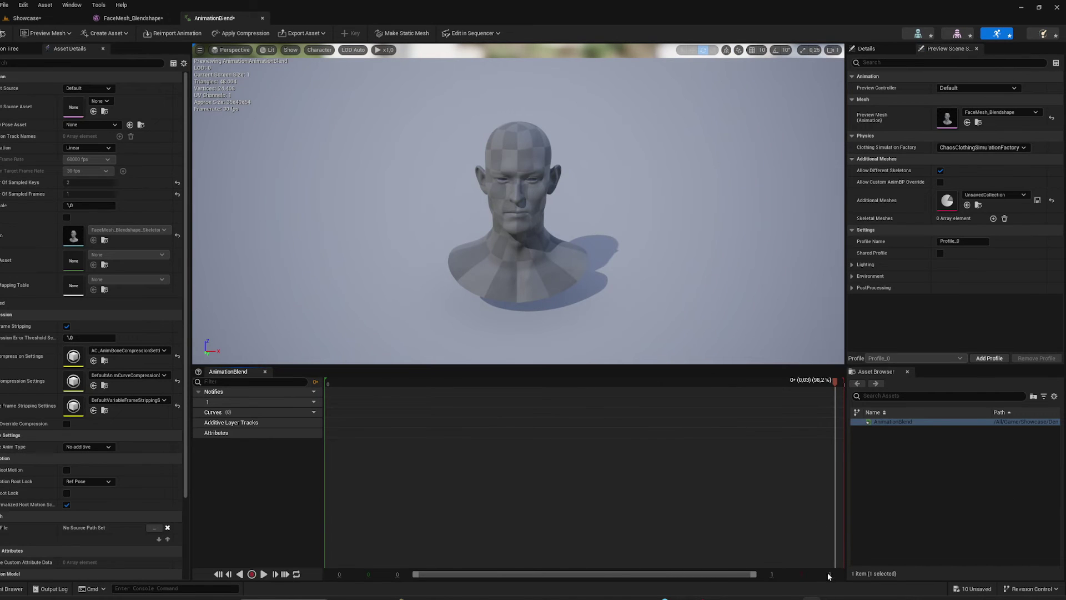
Append 119 frames at the end of the AnimationBlend sequence.
right_click(829, 575)
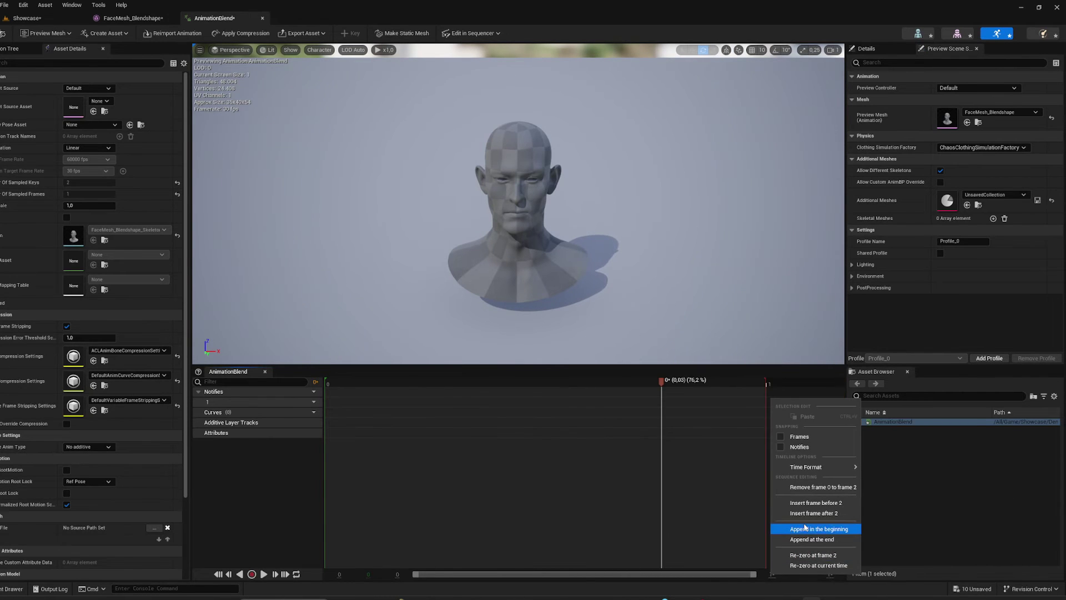
click(846, 543)
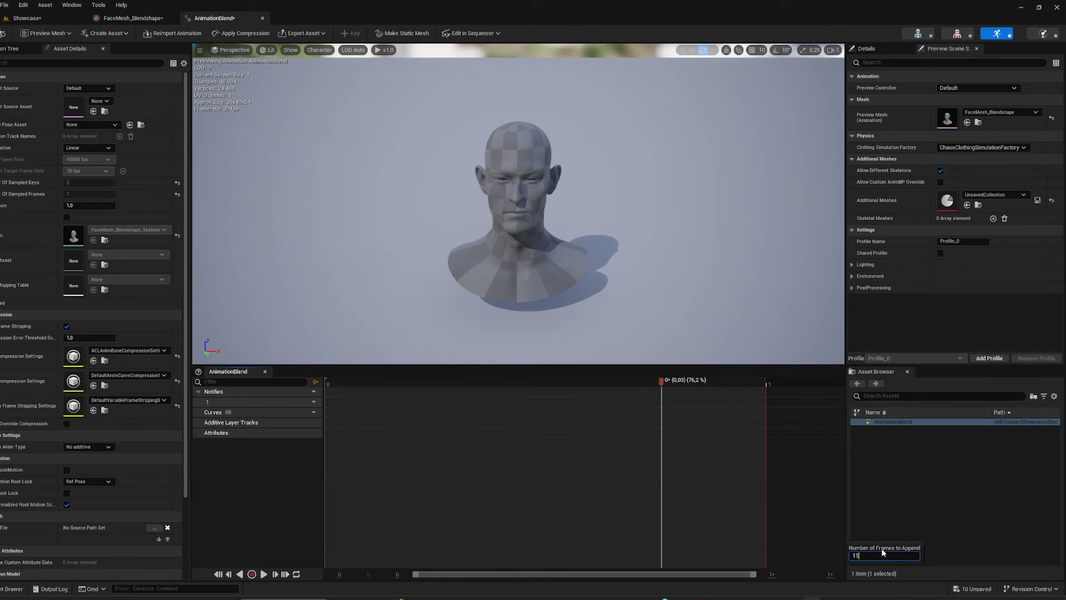
text(119)
key(Return)
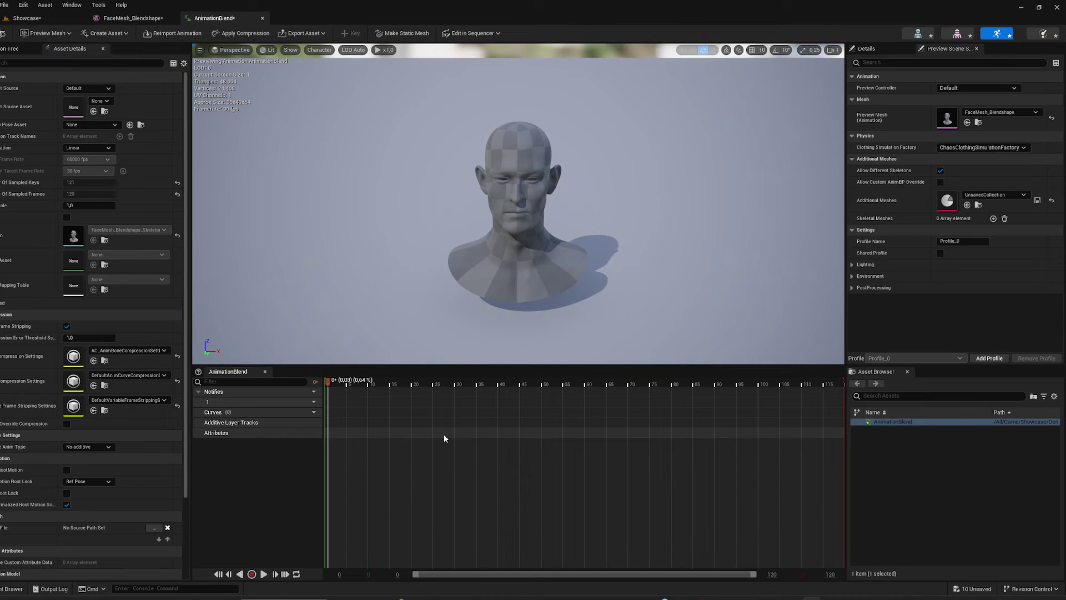
Add the existing Blend curve to the AnimationBlend sequence.
click(309, 411)
mouse_move(339, 436)
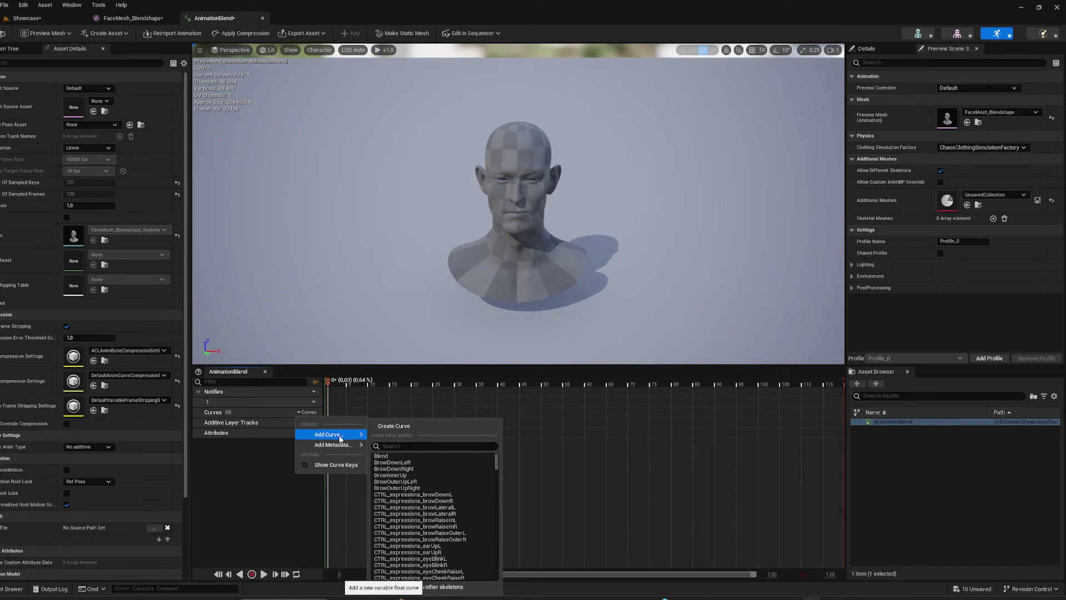
click(389, 456)
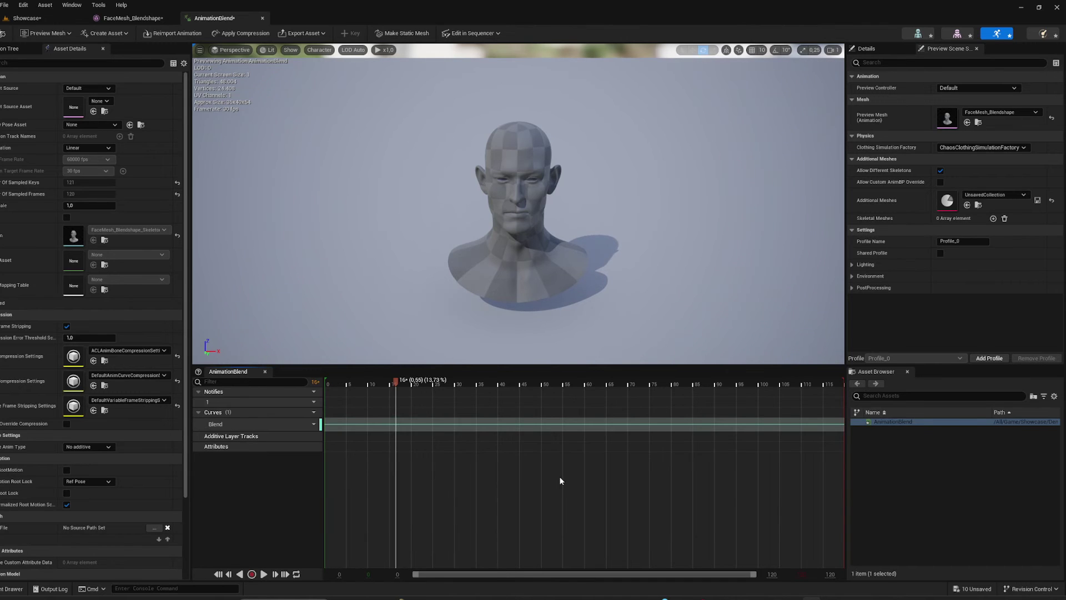
Key the Blend curve at 0 at the start, 1 at about 0.5 s and 2.5 s, and about 0 at 3 s.
double_click(383, 425)
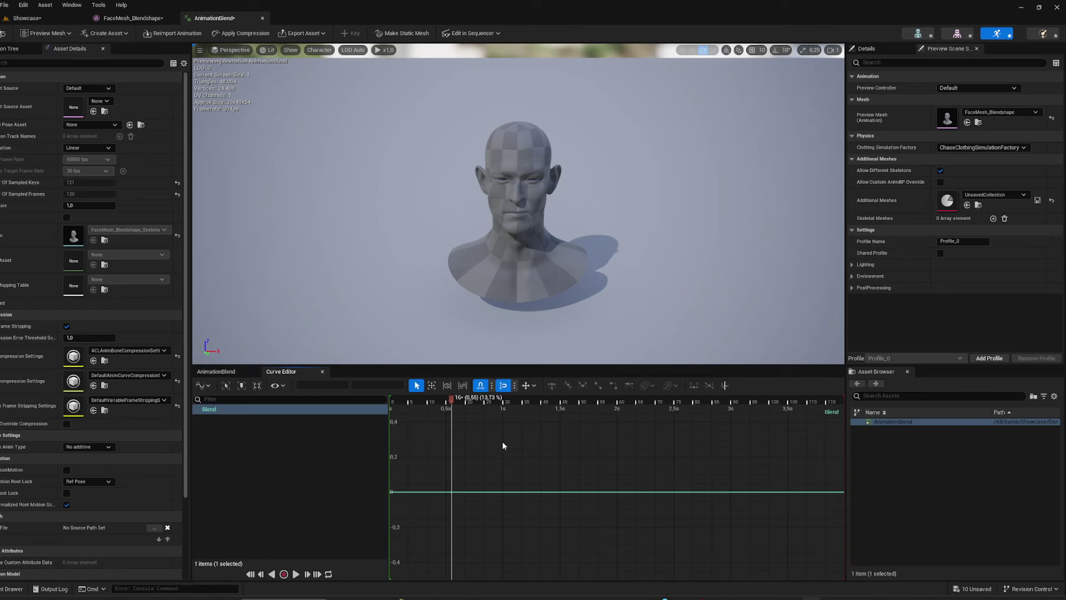
scroll(502, 441, down, 4)
scroll(457, 426, down, 3)
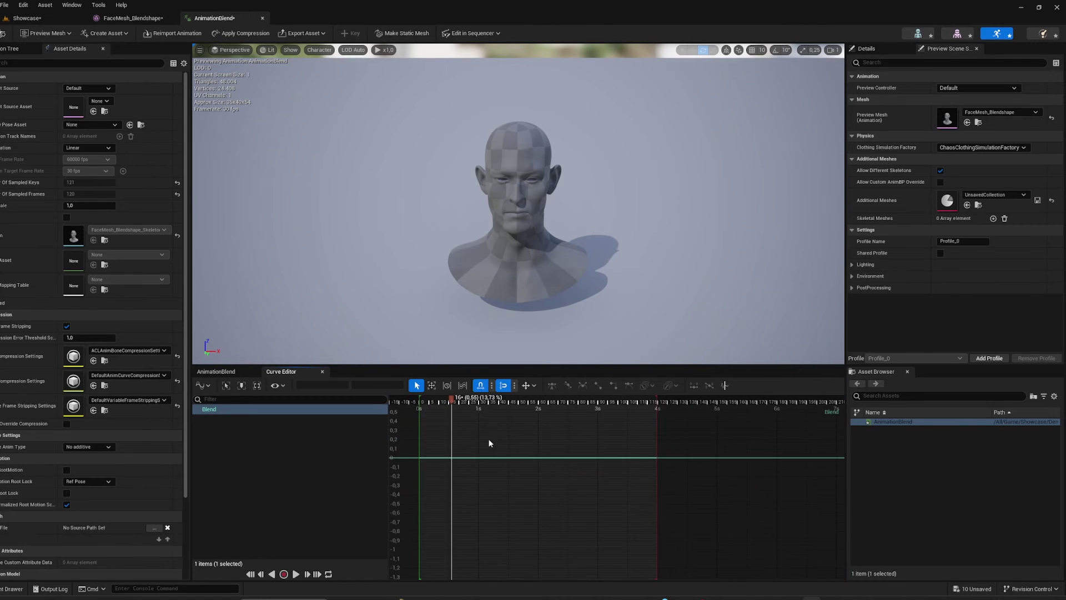
right_drag(490, 443, 518, 496)
drag(486, 402, 453, 412)
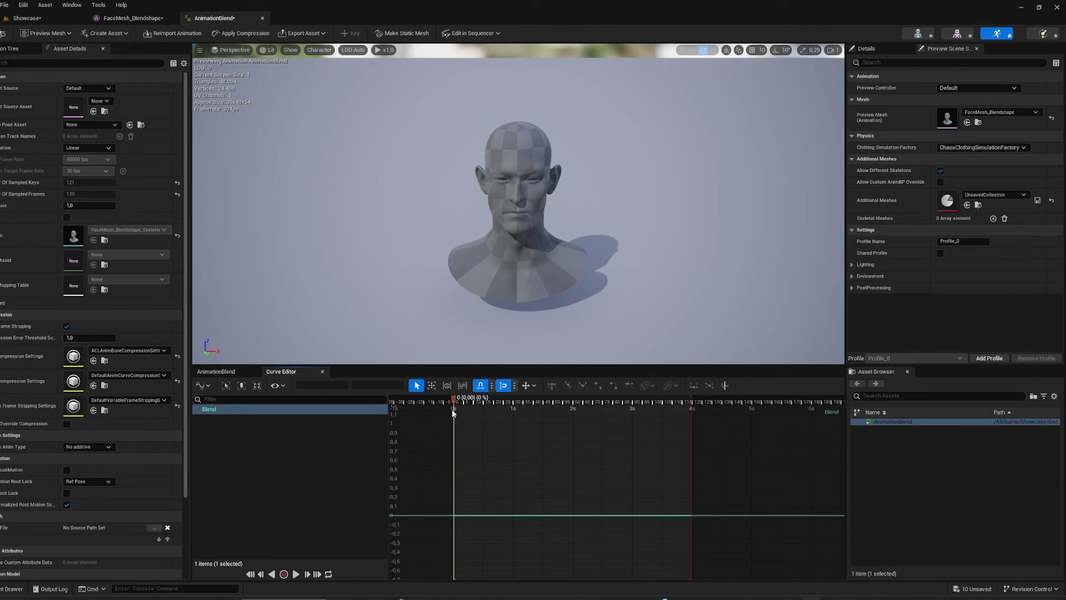
key(Return)
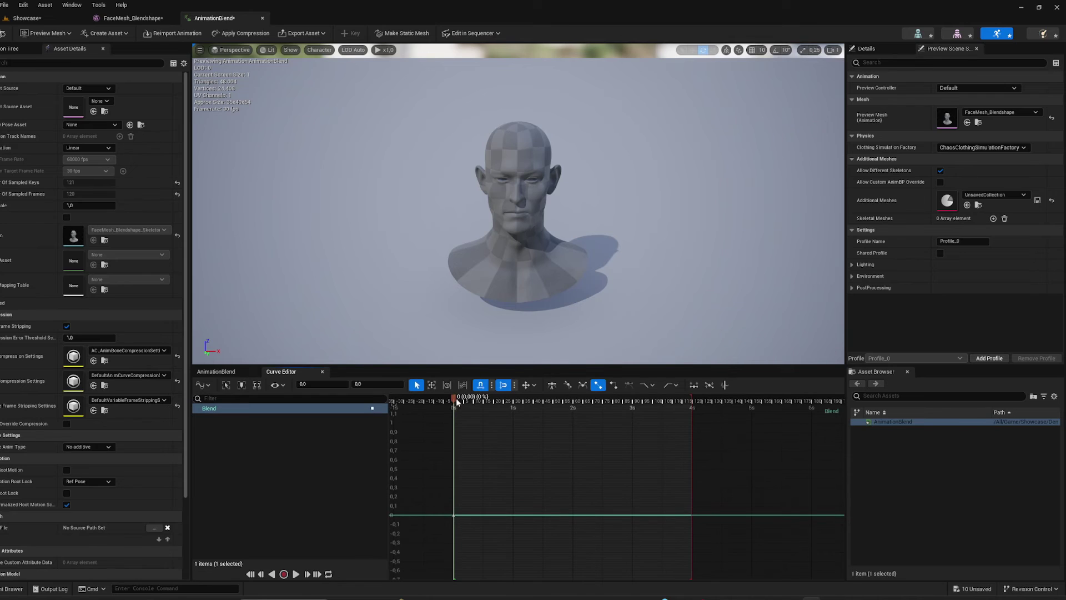
drag(455, 402, 484, 417)
key(Return)
drag(483, 514, 632, 513)
key(Return)
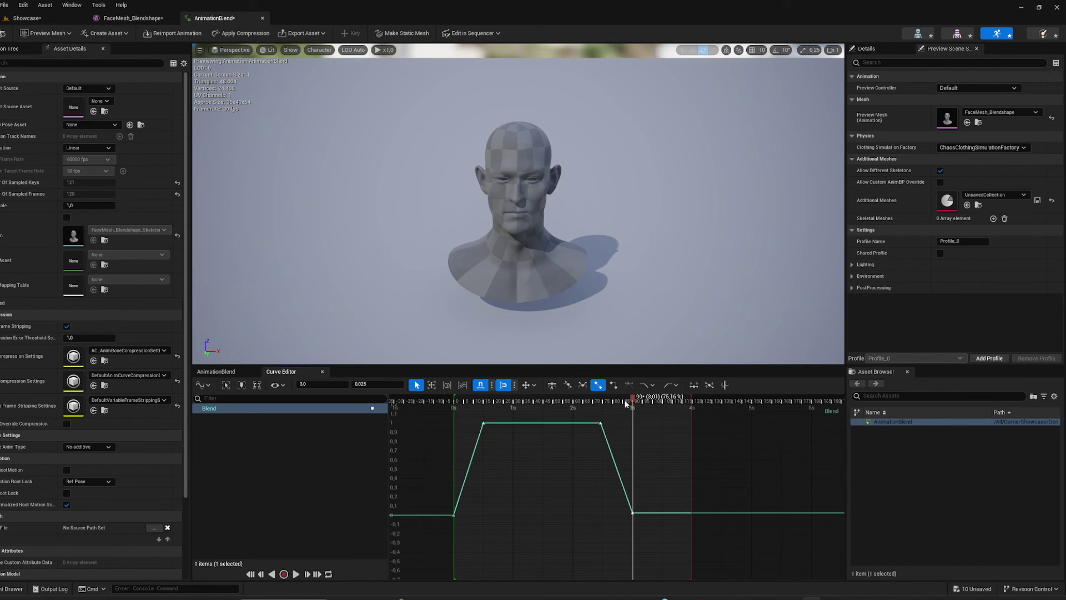
drag(626, 404, 694, 401)
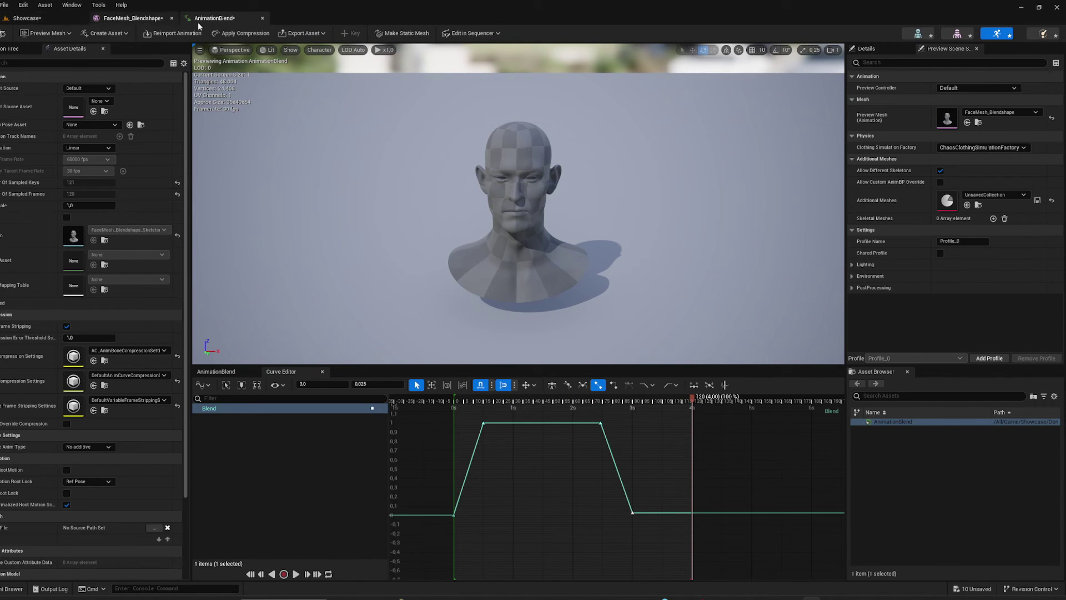
Save AnimationBlend, then close its editor and the FaceMesh_Blendshape editor.
click(3, 34)
middle_click(225, 20)
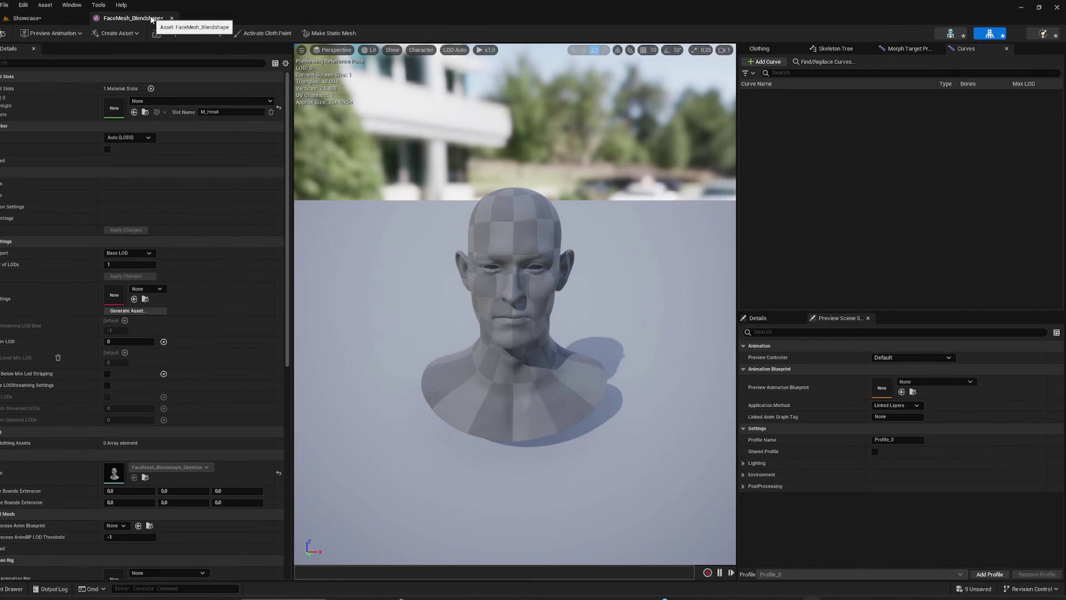
click(171, 18)
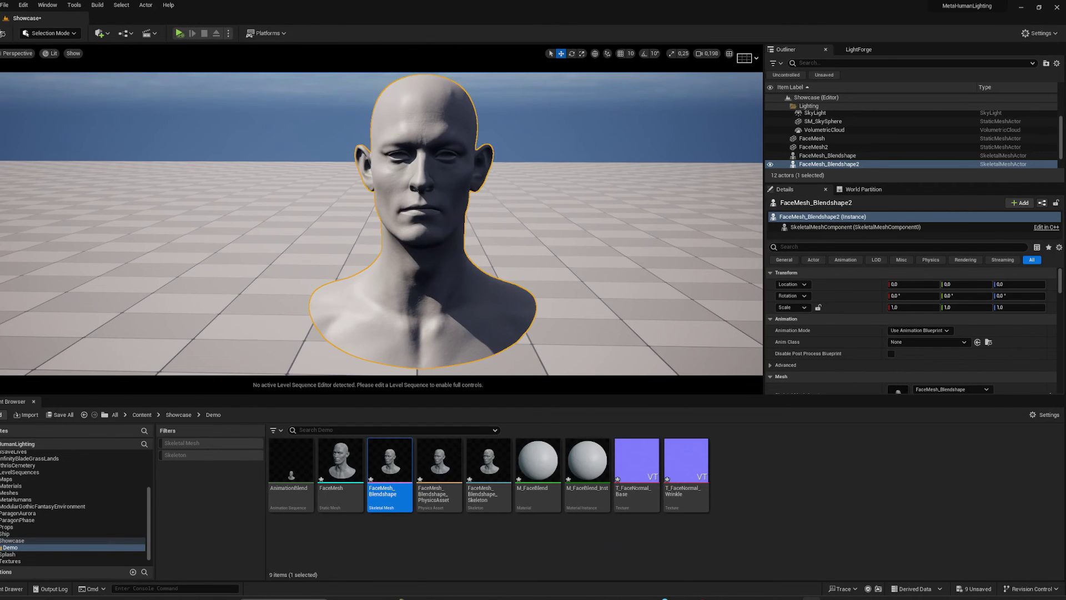
Run the level simulation briefly to check the placed head, then stop it.
mouse_move(512, 277)
alt+mouse_down()
mouse_move(534, 278)
mouse_move(525, 283)
alt+mouse_up()
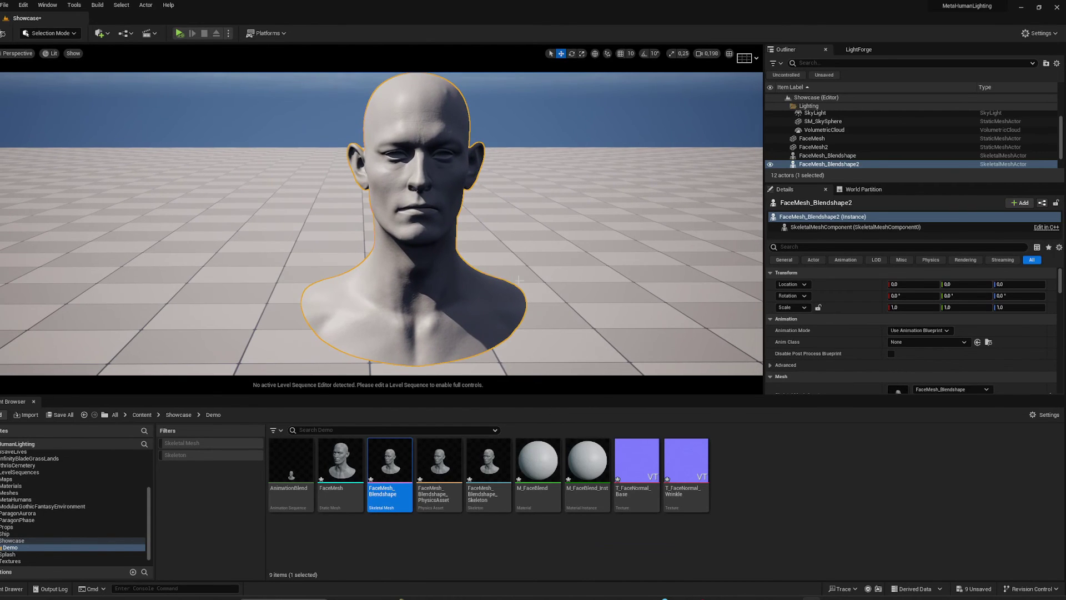
click(180, 34)
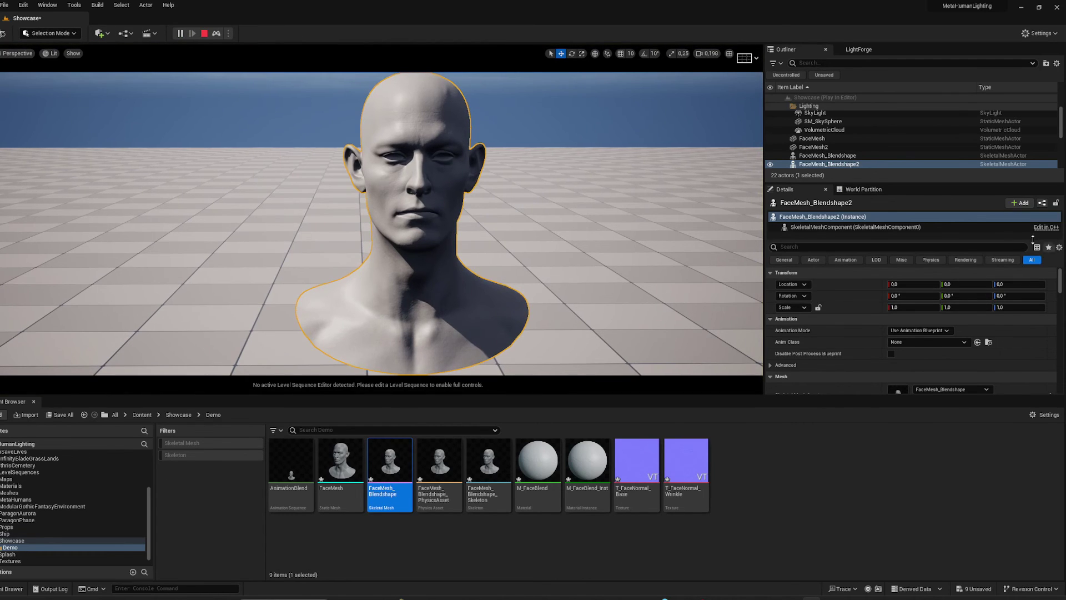
click(204, 34)
Set the placed head's animation mode to Use Animation Asset with AnimationBlend, and test it in a short level simulation.
scroll(957, 330, down, 3)
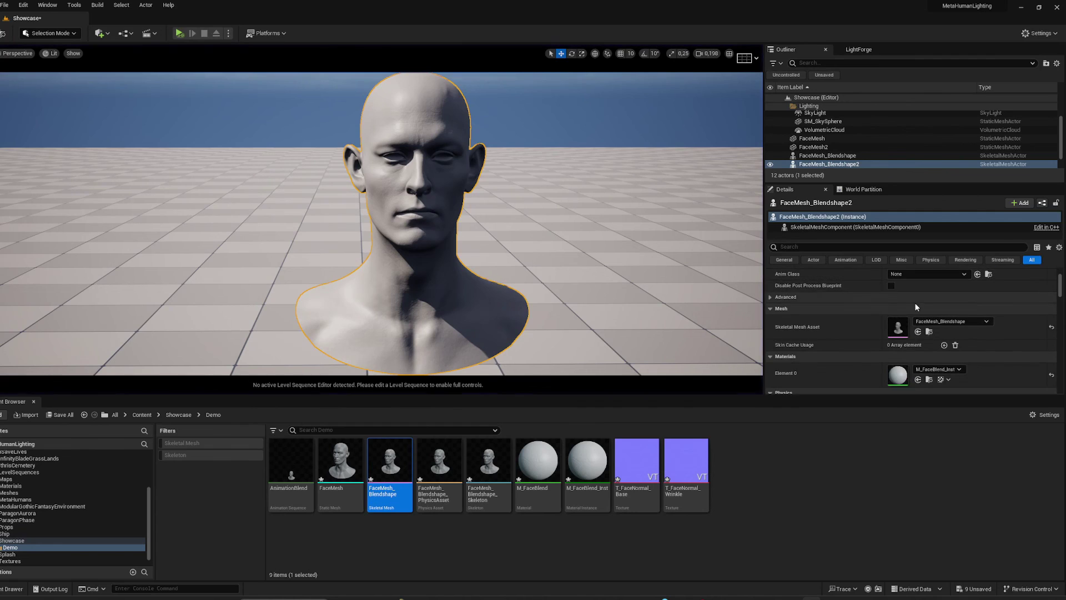
scroll(957, 330, up, 3)
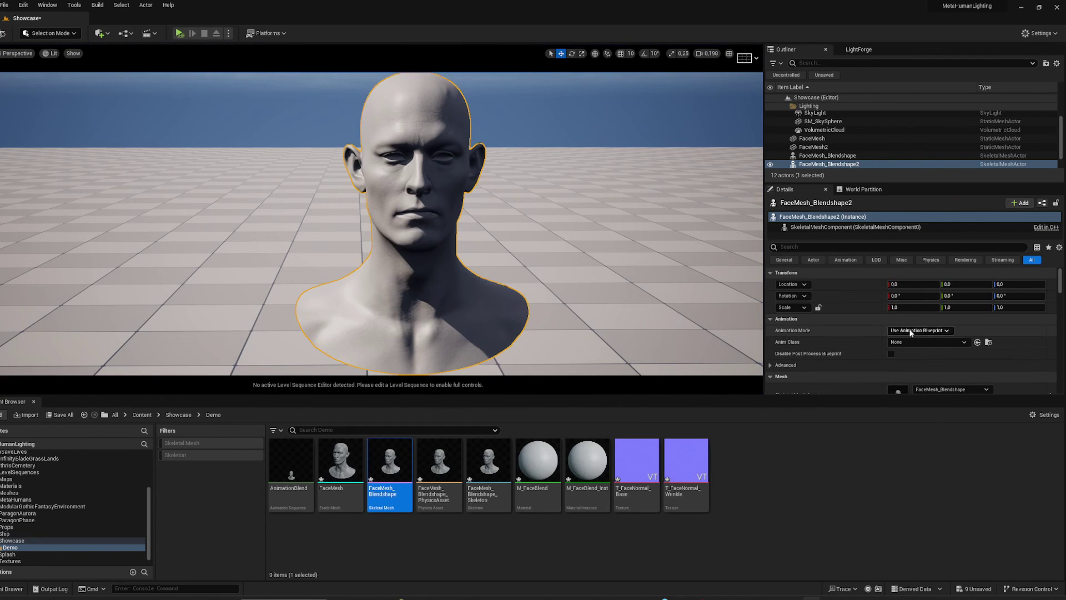
click(916, 330)
click(927, 345)
click(944, 343)
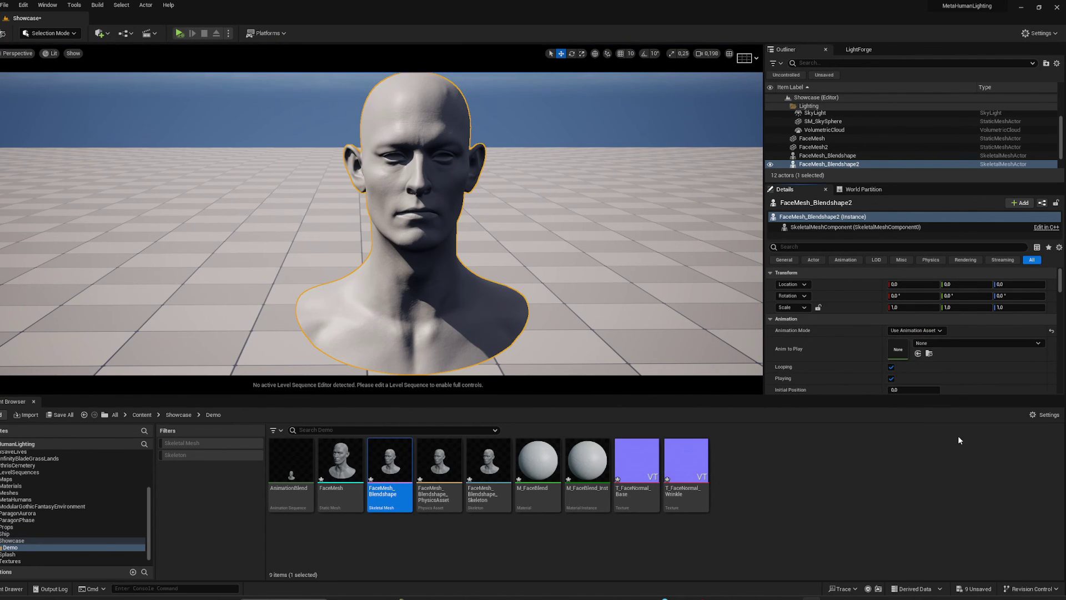
click(960, 450)
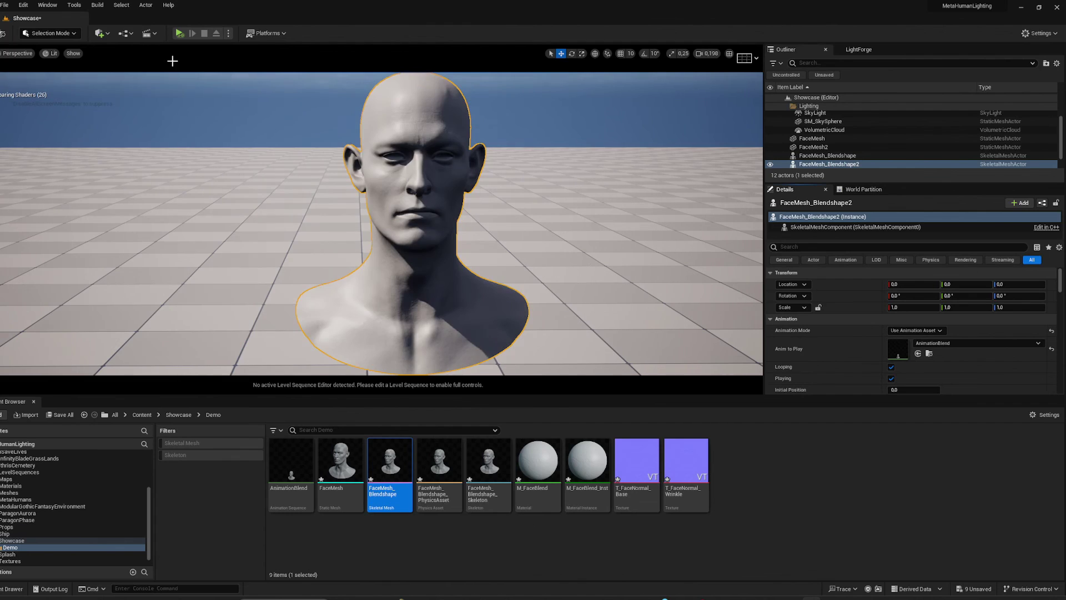
click(178, 34)
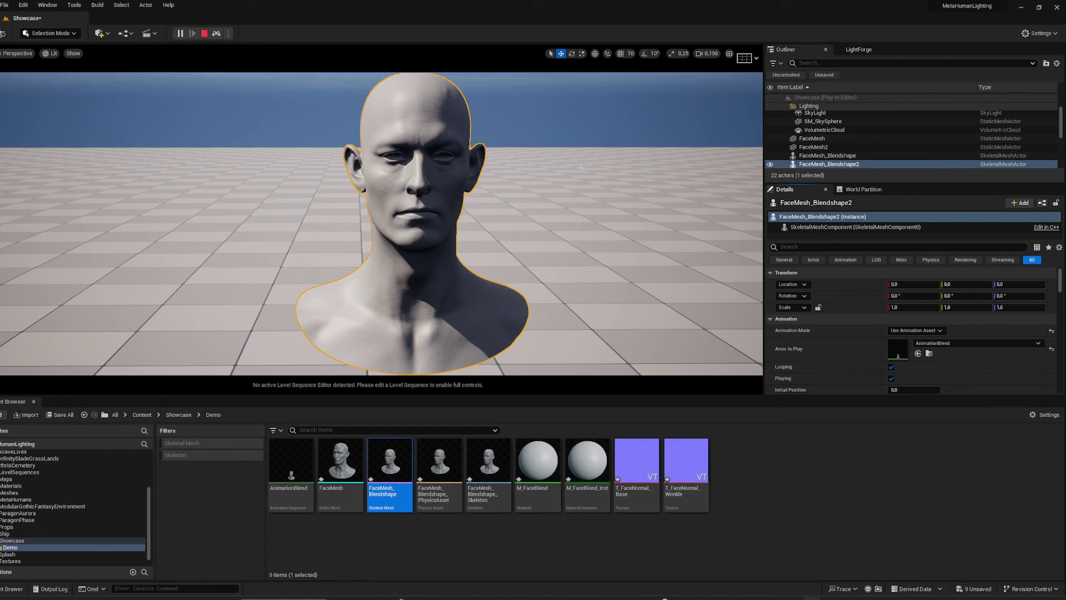
click(204, 33)
Reopen the FaceMesh_Blendshape skeletal mesh and add a curve named Blend.
click(445, 528)
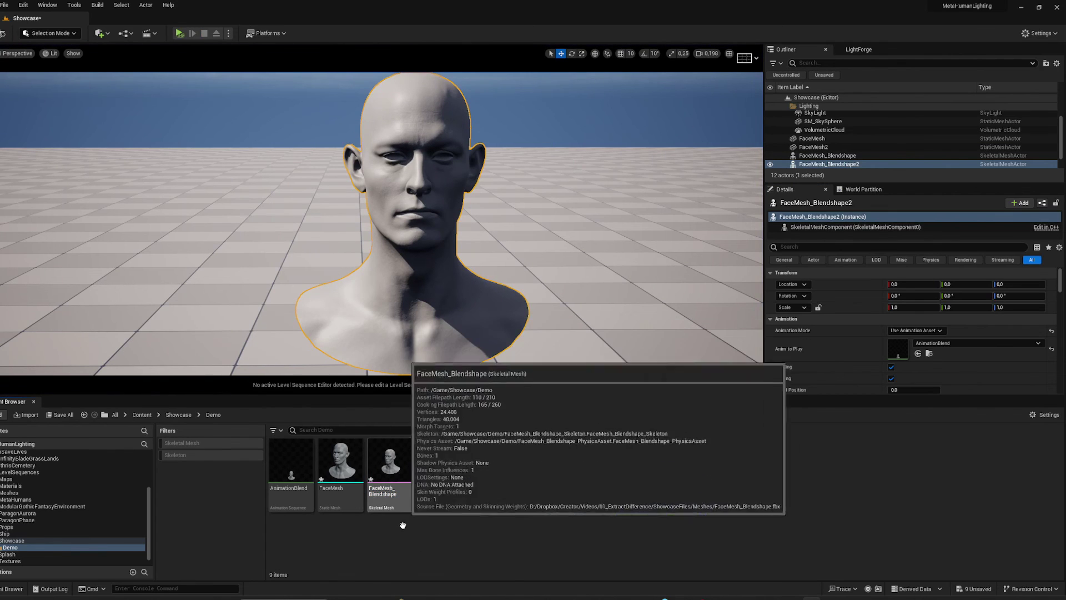
click(400, 496)
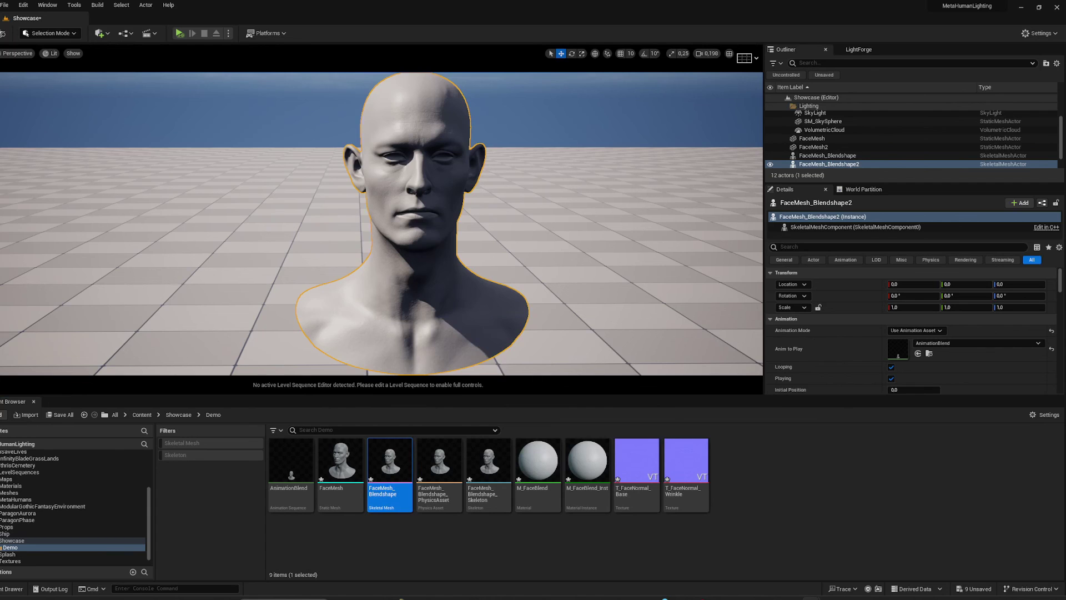
double_click(401, 496)
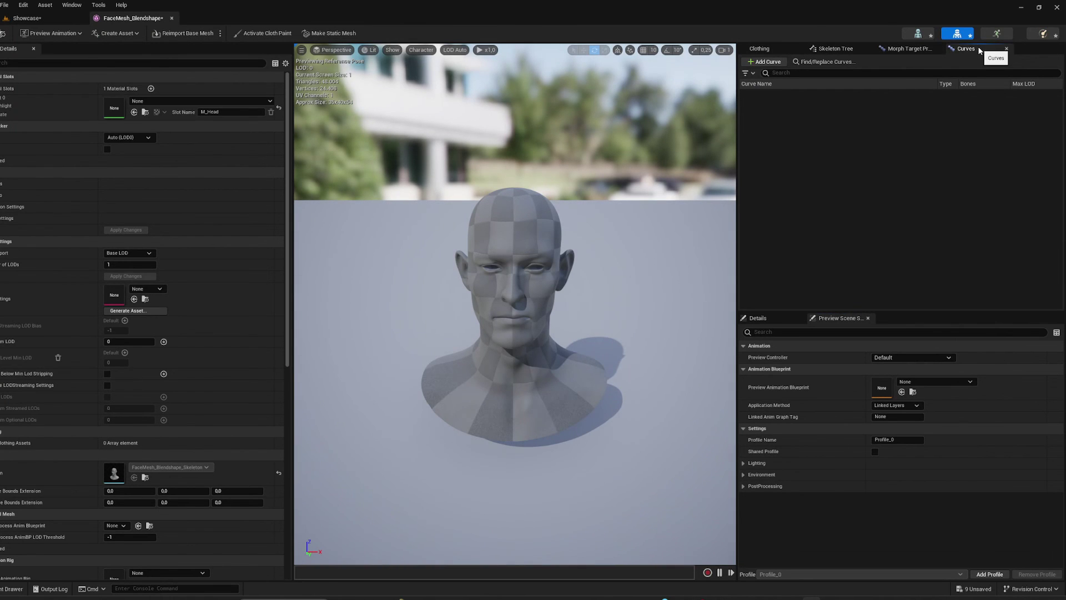
click(769, 62)
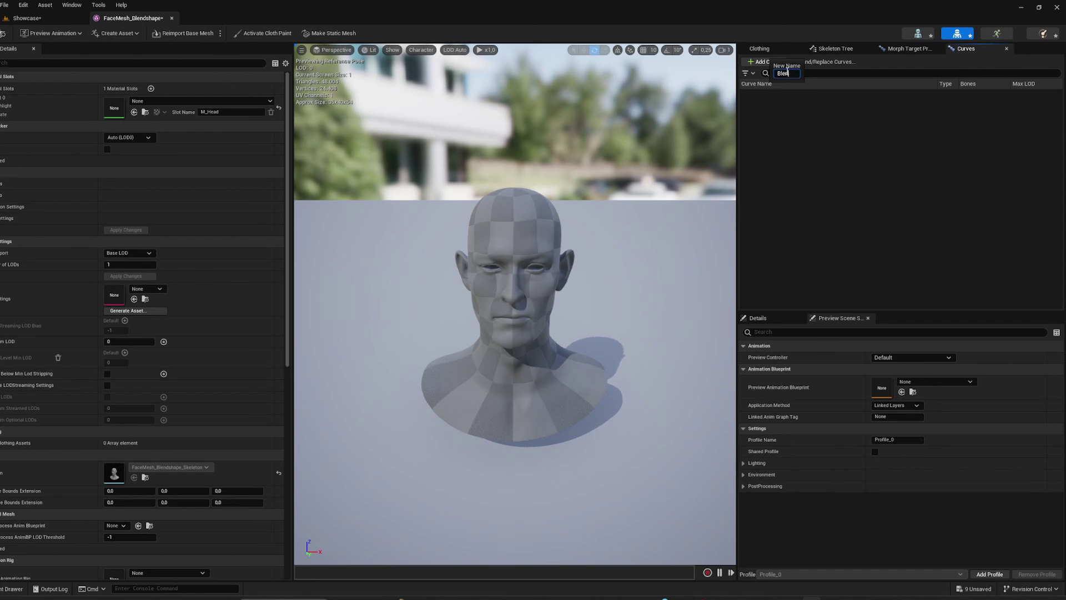
key(Return)
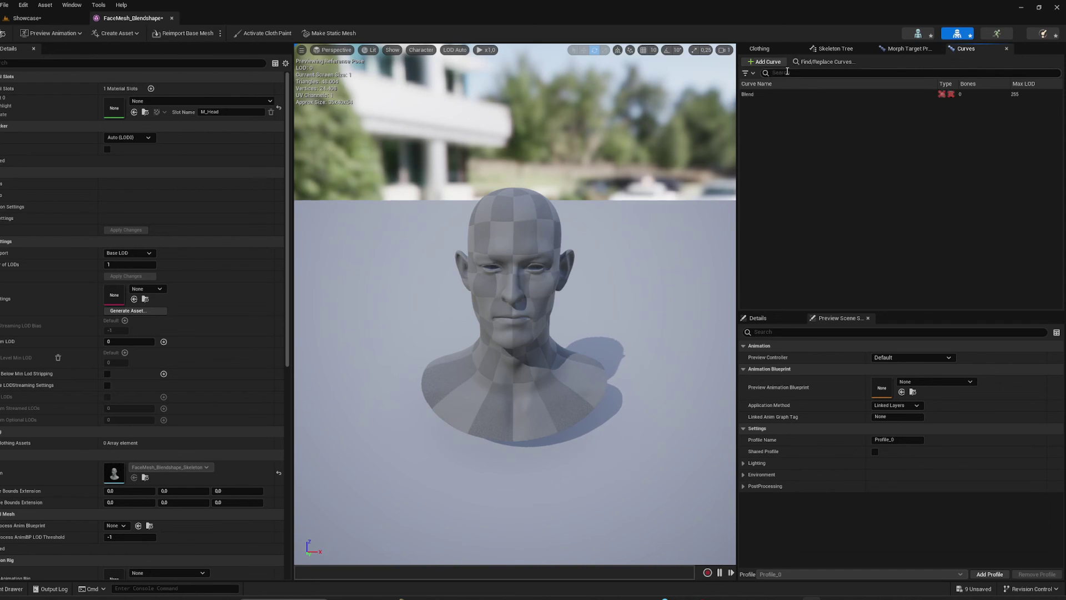
Enable both the morph target and material types for the Blend curve, then save and close the skeletal mesh.
click(941, 95)
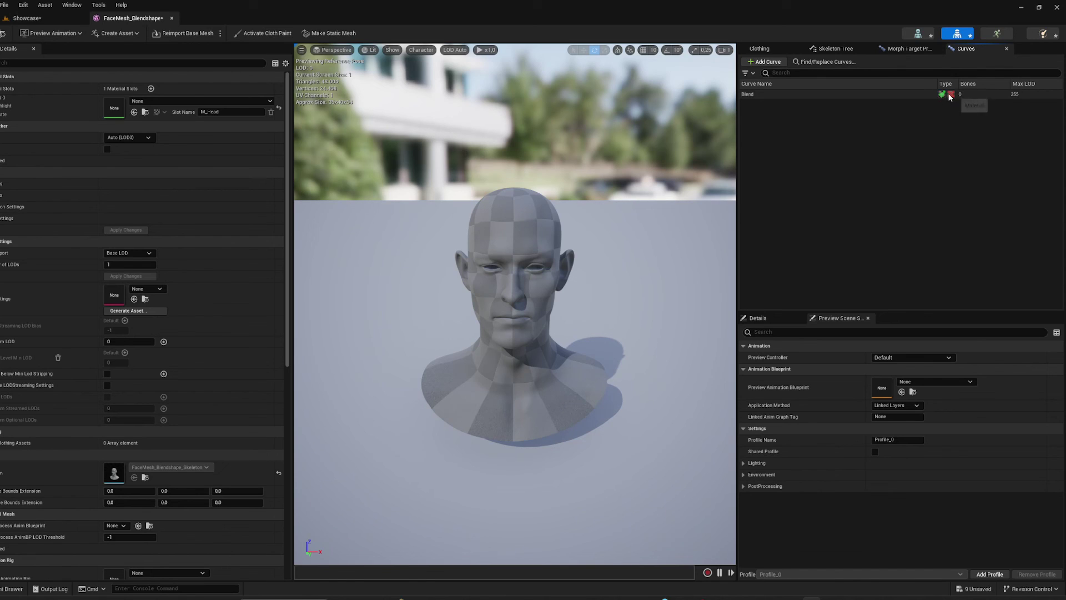
click(951, 95)
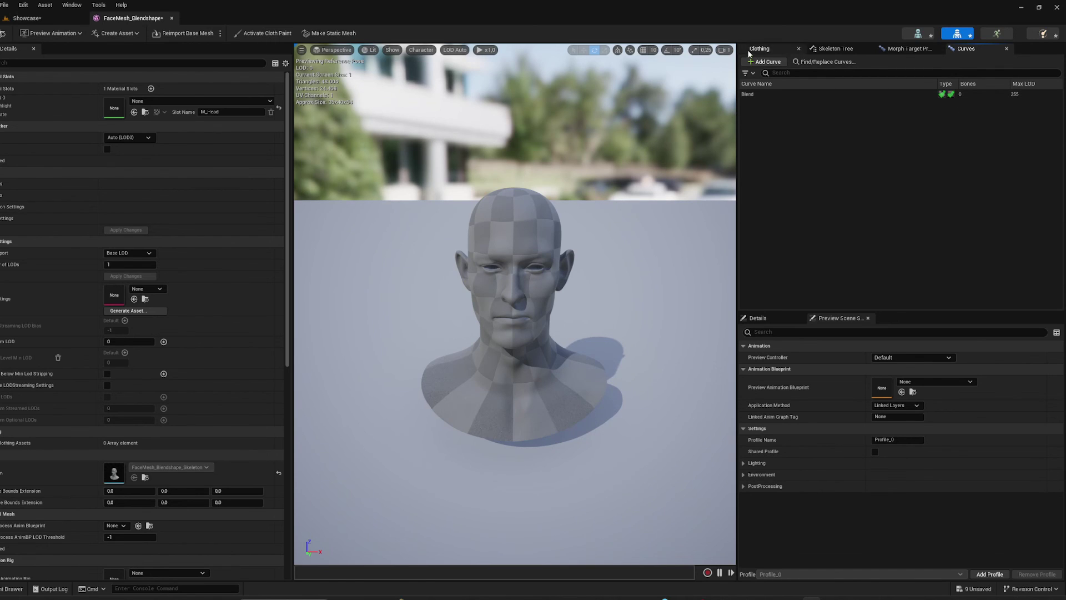
key(ctrl+s)
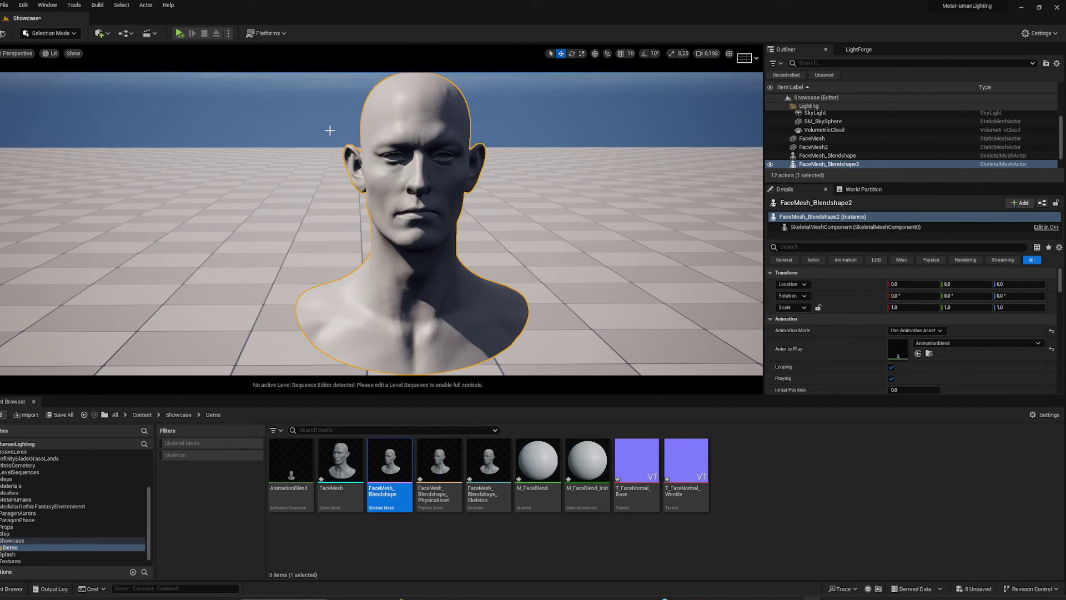
Simulate the level and examine the animated head's forehead wrinkles from a different angle.
click(180, 34)
alt+drag(416, 152, 480, 136)
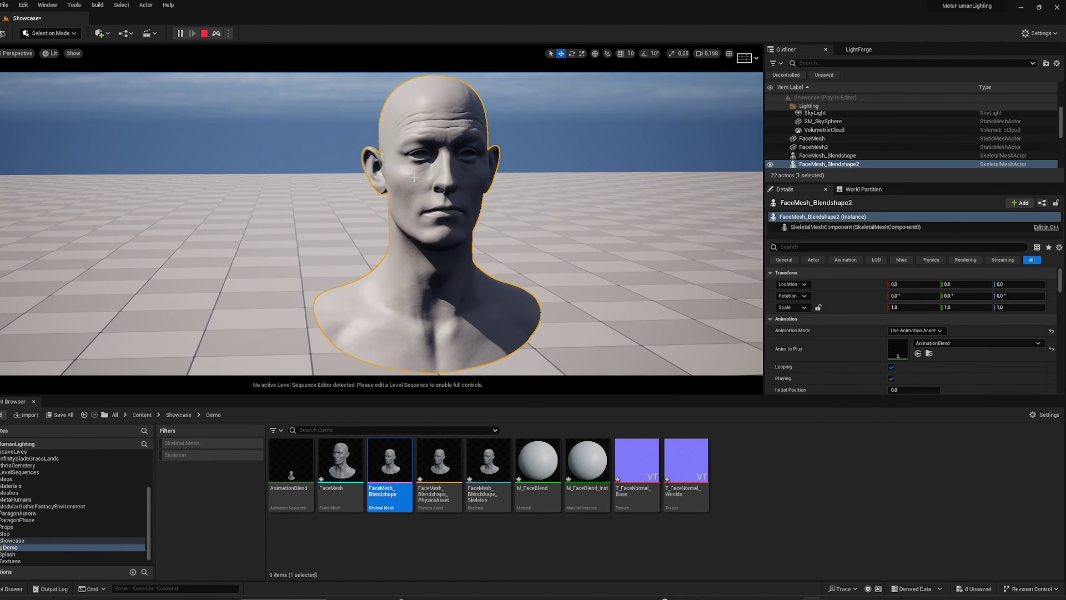